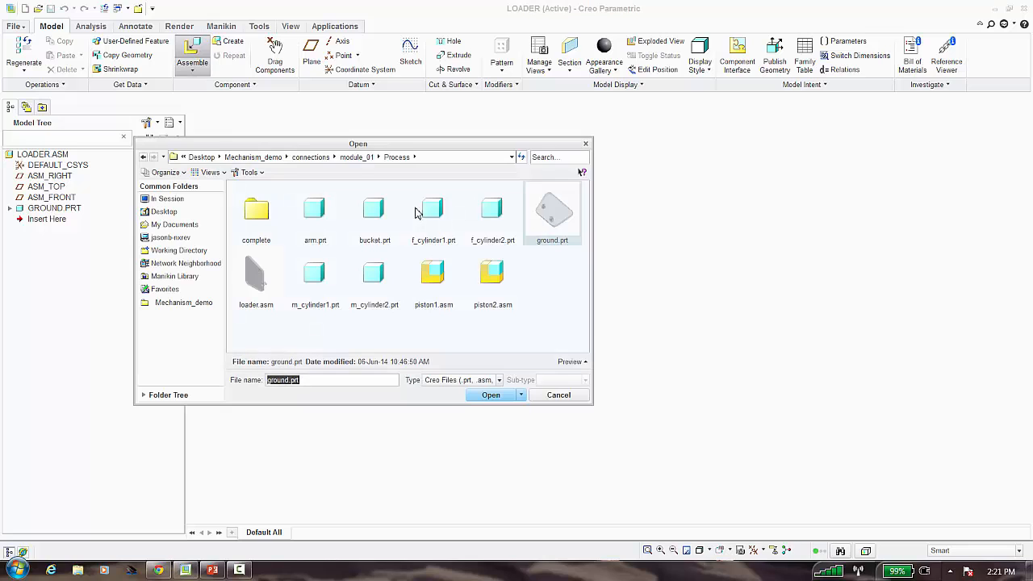
# Load arm.prt into the loader assembly and drag it toward the ground plate.
pyautogui.doubleClick(317, 212)
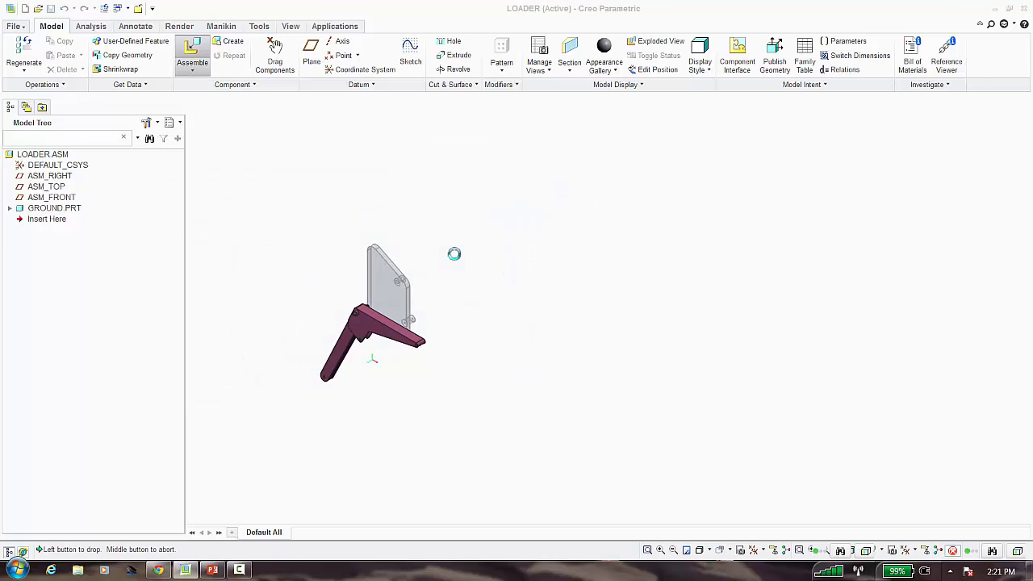
pyautogui.scroll(-2, 492, 282)
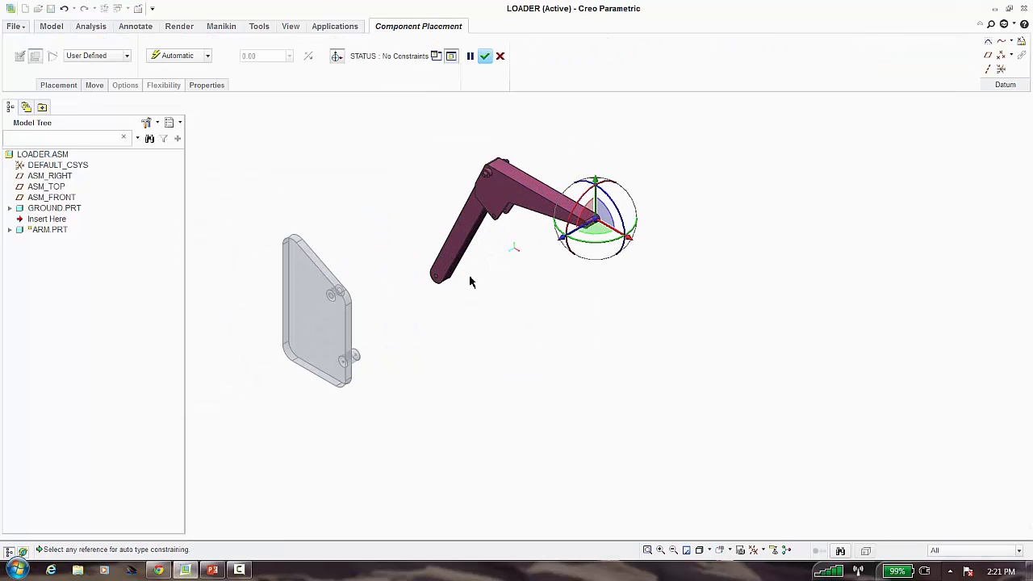
pyautogui.keyDown('shift'); pyautogui.moveTo(501, 285); pyautogui.dragTo(551, 315, button='middle'); pyautogui.keyUp('shift')
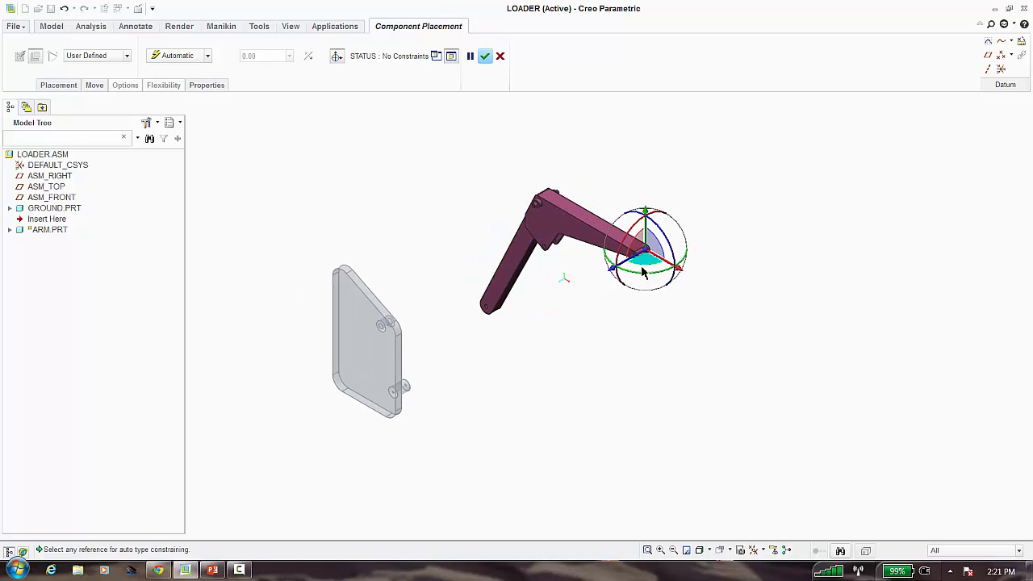
pyautogui.moveTo(629, 266); pyautogui.dragTo(555, 309)
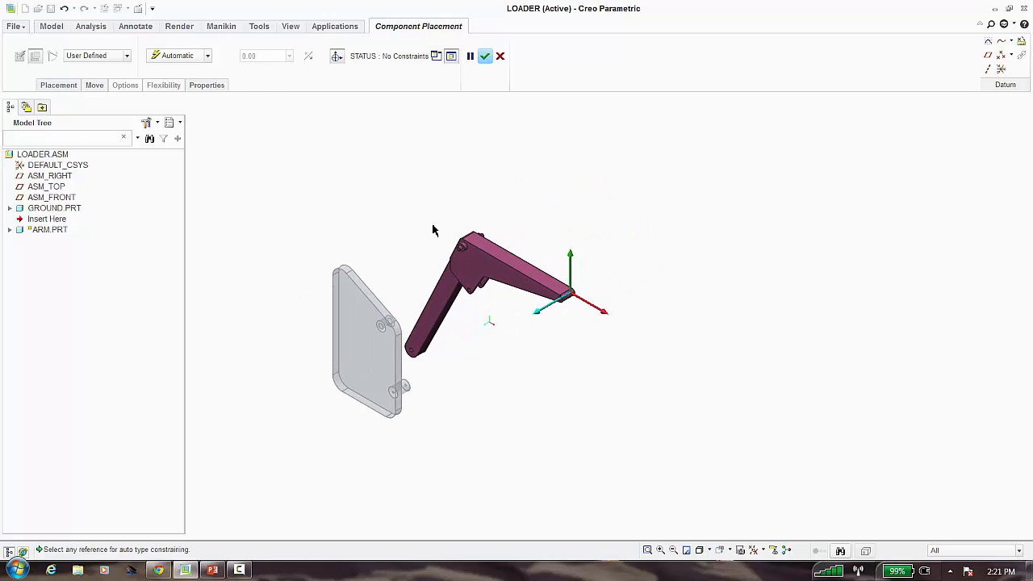
# Change the arm's connection type from User Defined to Pin.
pyautogui.click(179, 58)
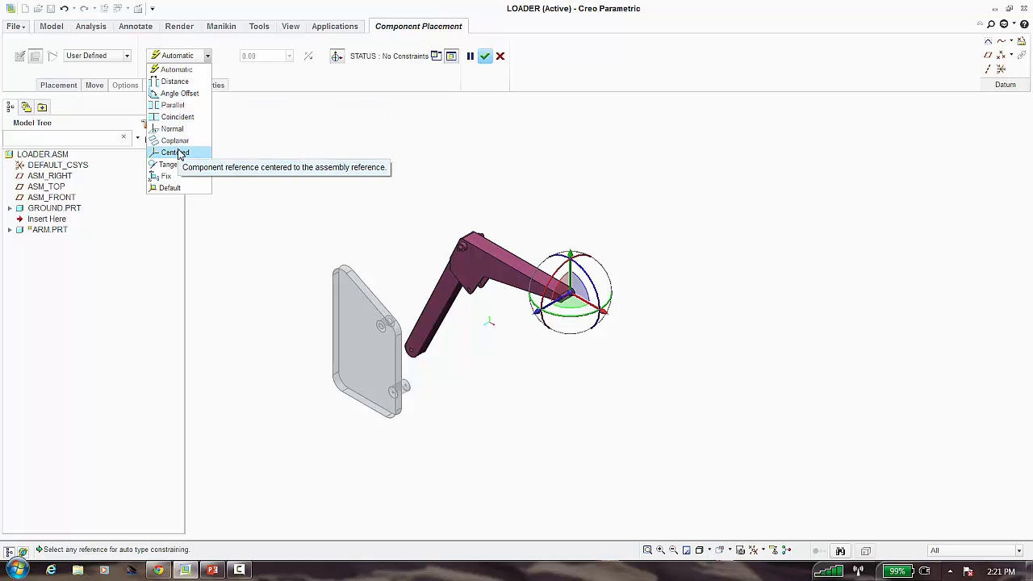
pyautogui.click(231, 72)
pyautogui.click(126, 55)
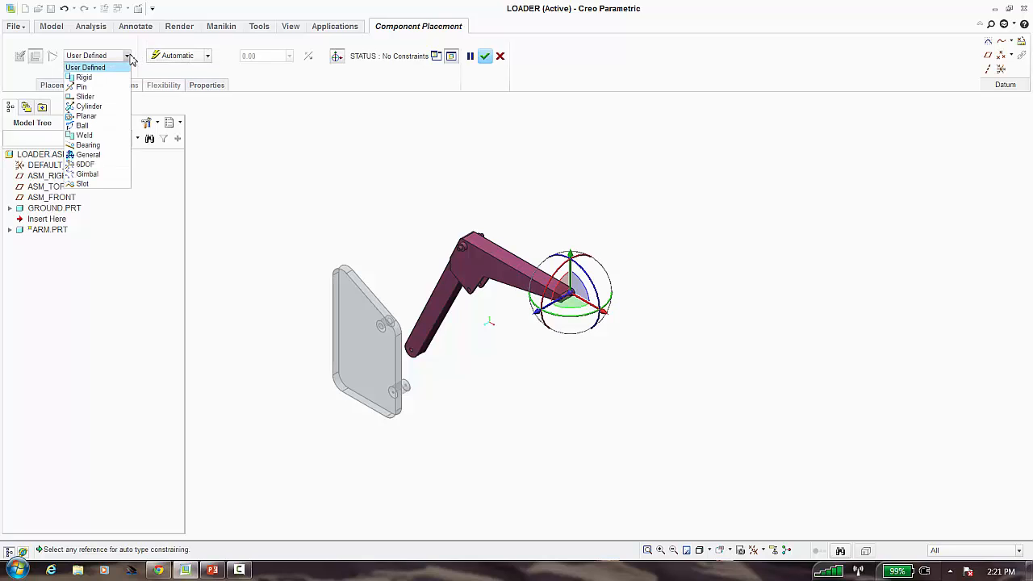
pyautogui.click(82, 86)
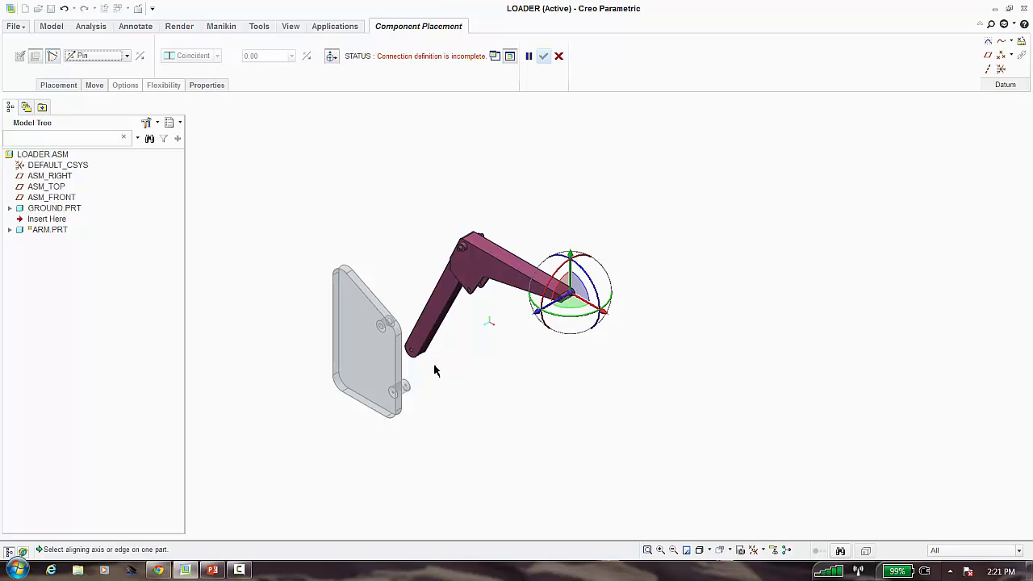
# Align the axis of the arm's lower-end hole with the ground plate's upper hole.
pyautogui.click(59, 86)
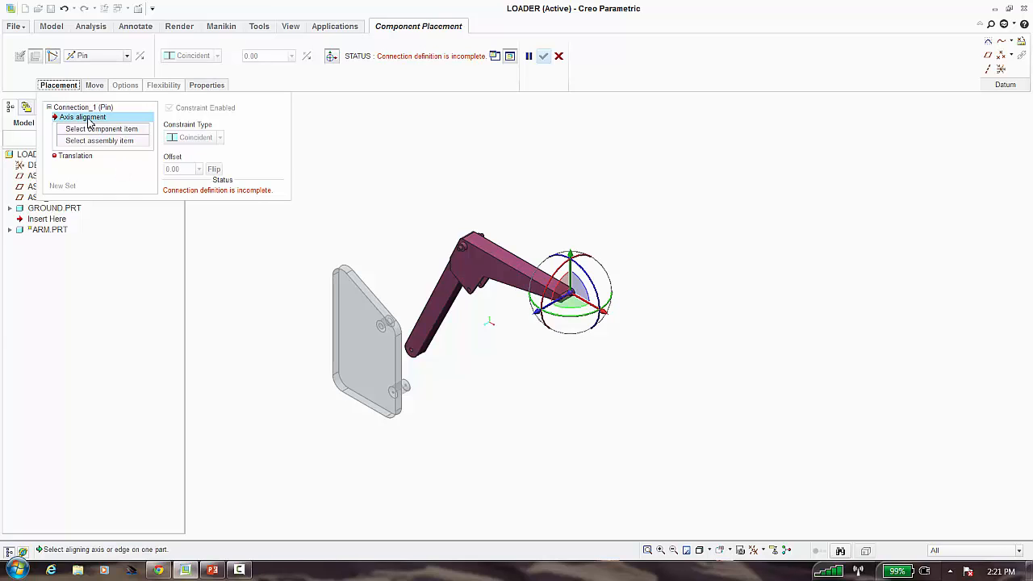
pyautogui.scroll(4, 427, 365)
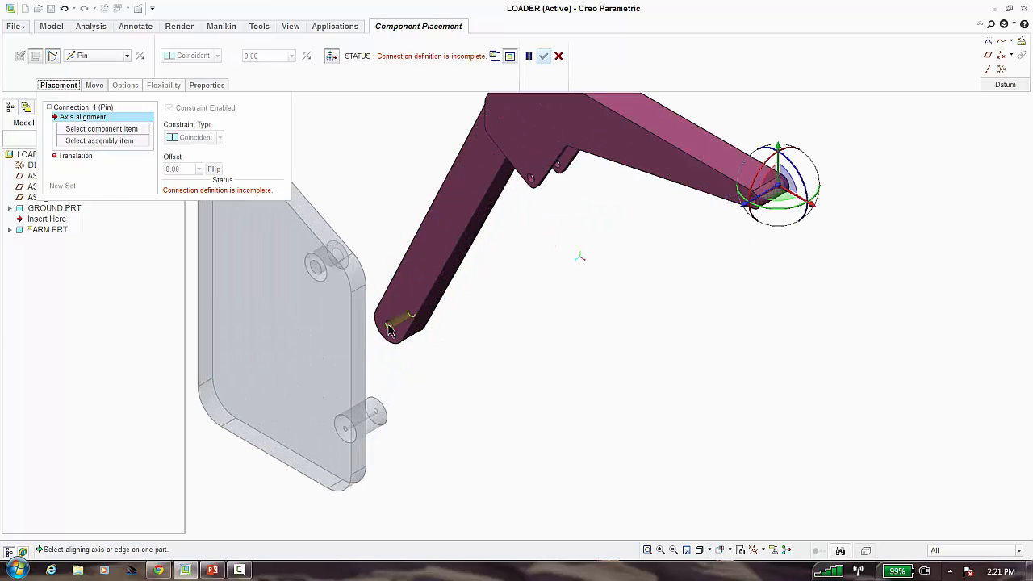
pyautogui.click(389, 332)
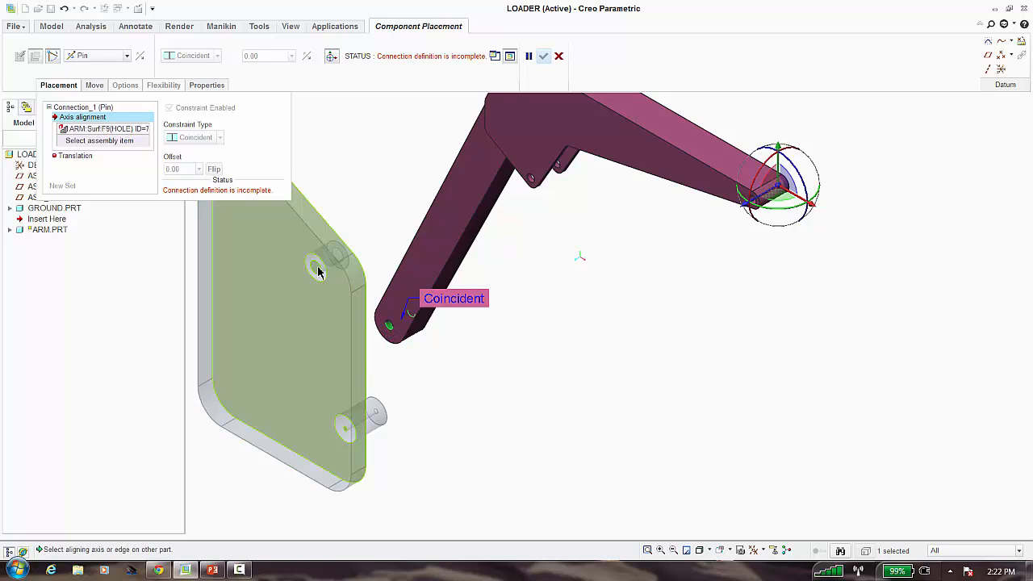
pyautogui.click(318, 272)
# Seat the arm's flat side face against the plate surface for translation and accept placement.
pyautogui.scroll(-3, 406, 279)
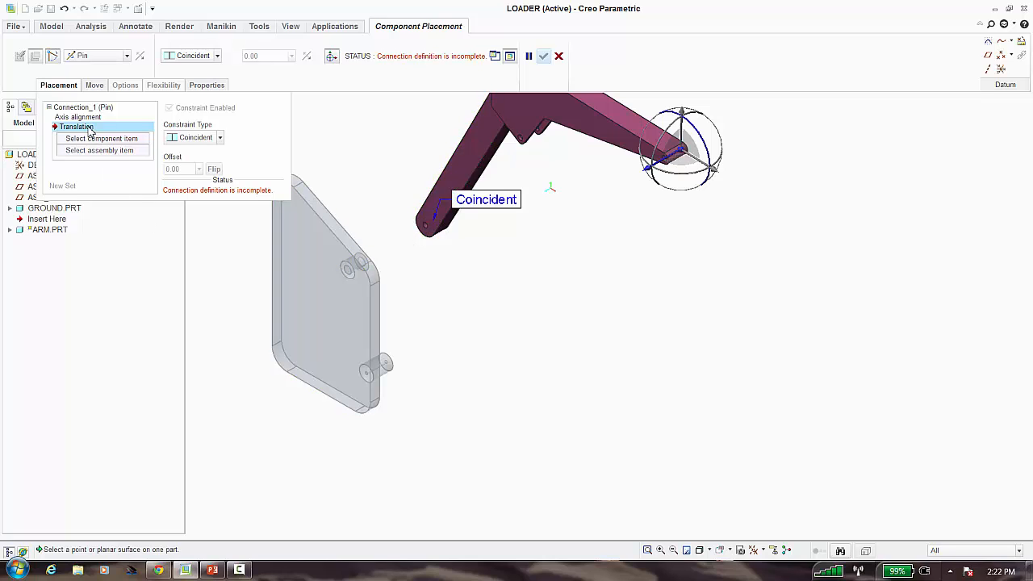
pyautogui.click(452, 184)
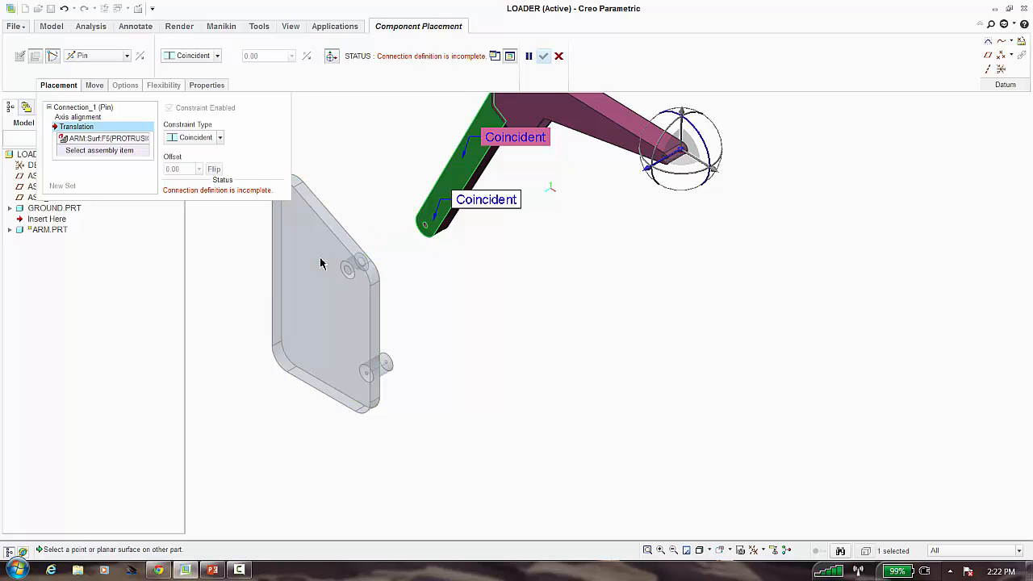
pyautogui.click(320, 263)
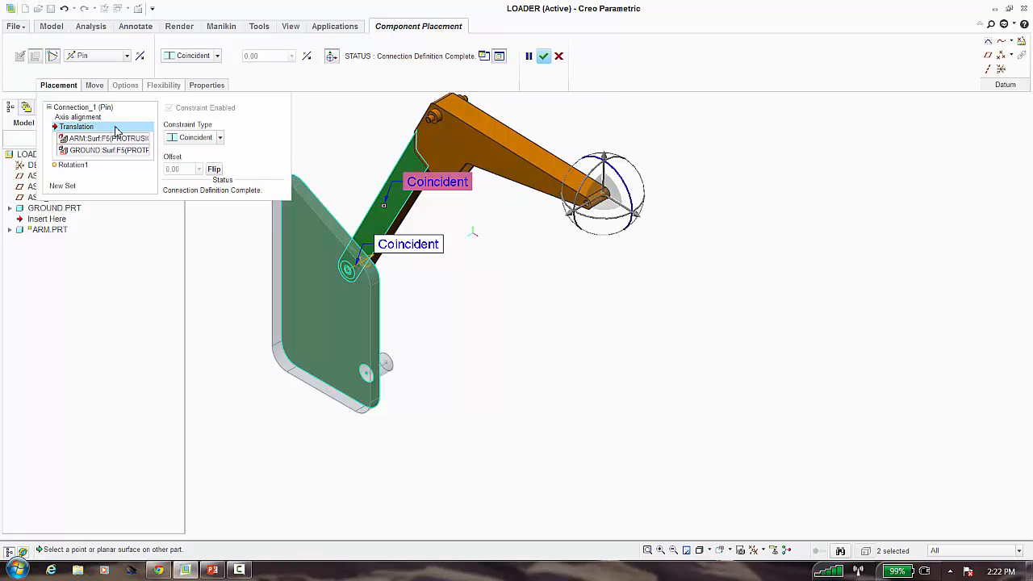
pyautogui.click(58, 84)
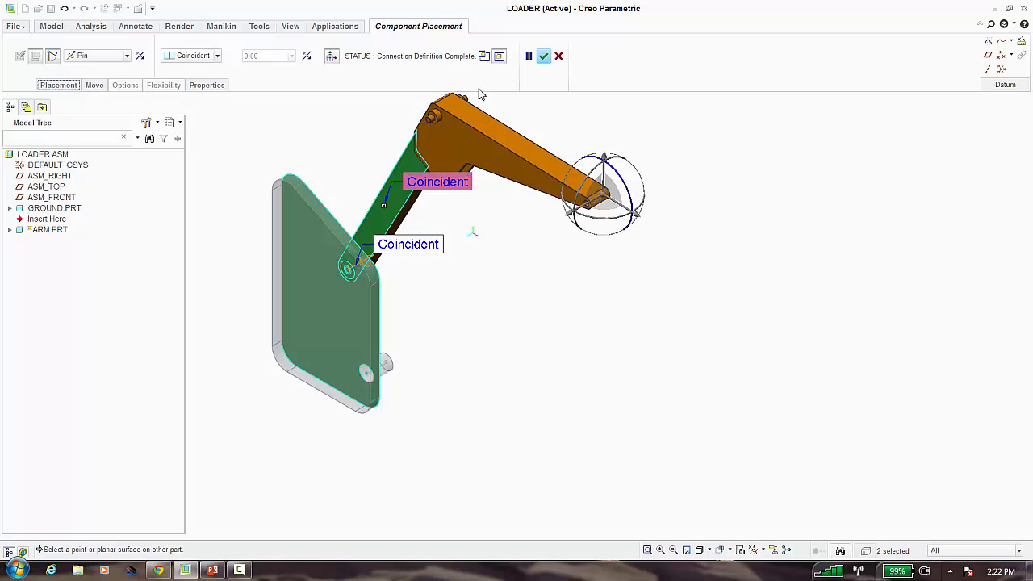
pyautogui.click(543, 57)
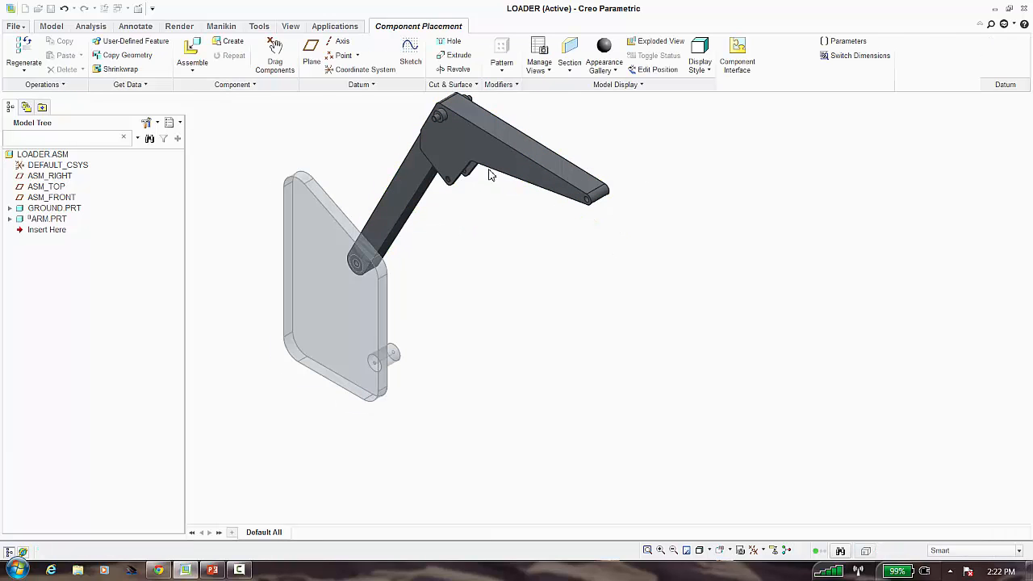
# Swing the arm about its pin with Drag Components.
pyautogui.click(275, 56)
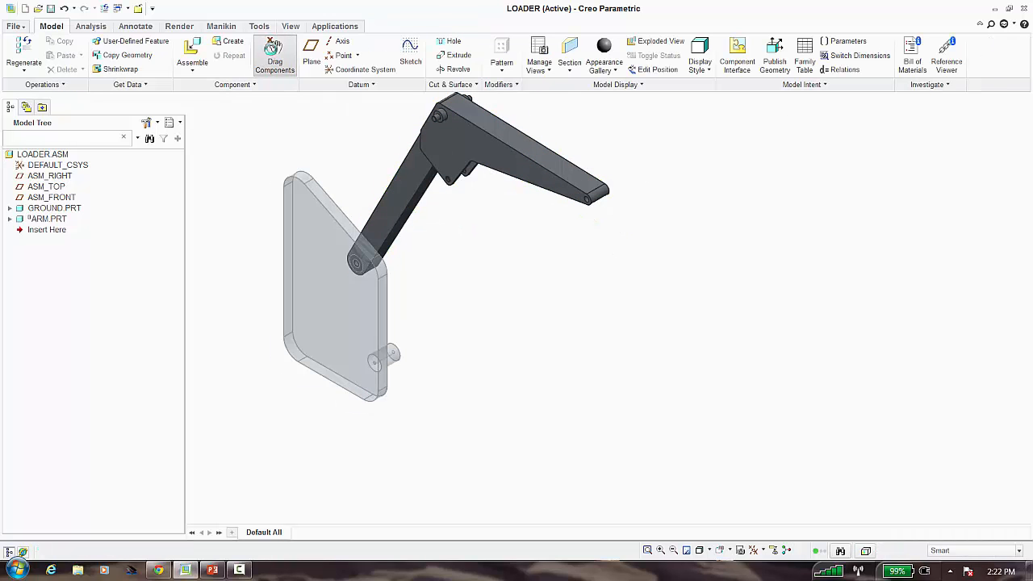
pyautogui.click(483, 179)
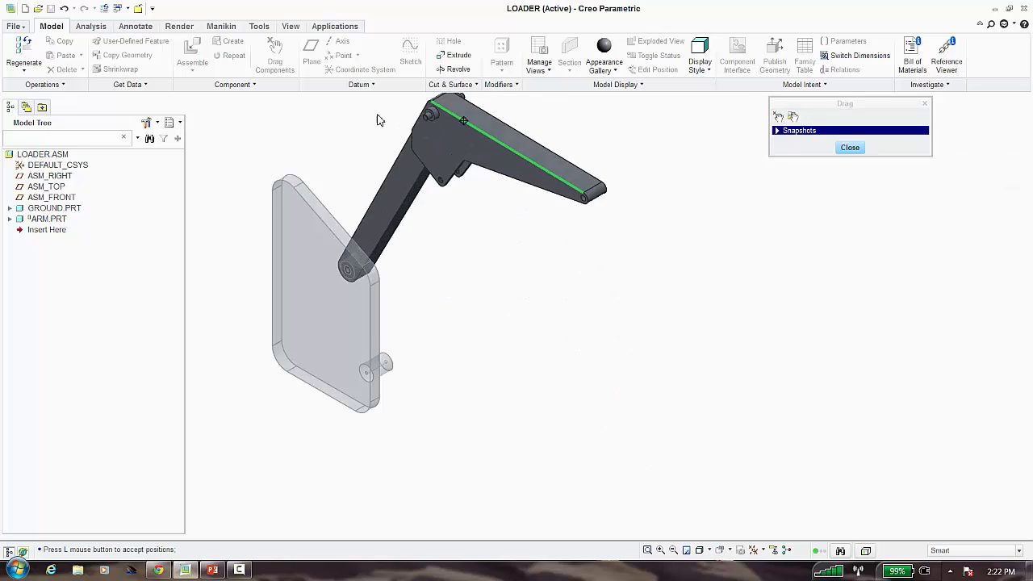
pyautogui.click(476, 295)
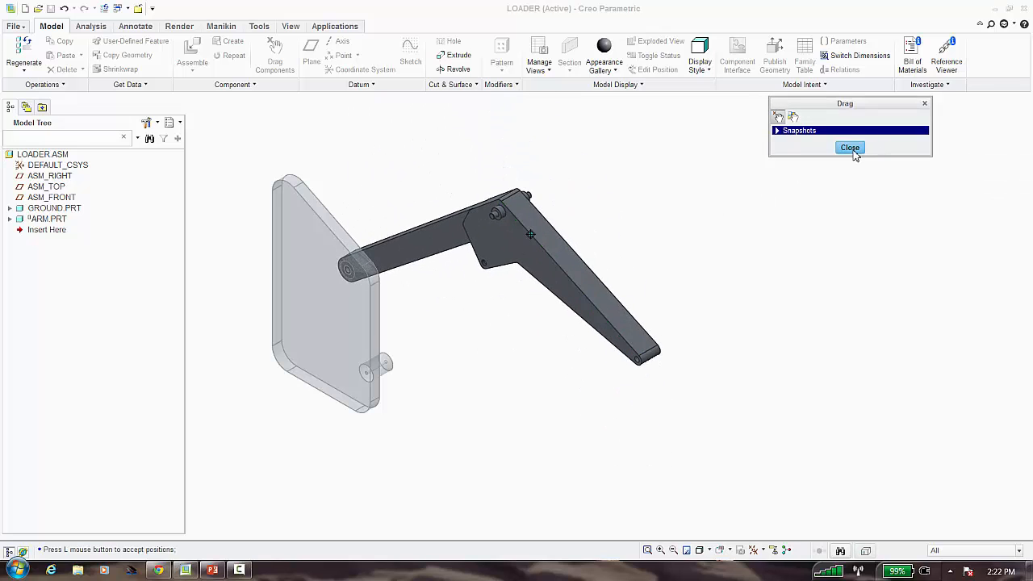
pyautogui.click(850, 147)
# Edit ARM.PRT's definition, review its Pin translation references, and accept it again.
pyautogui.rightClick(51, 218)
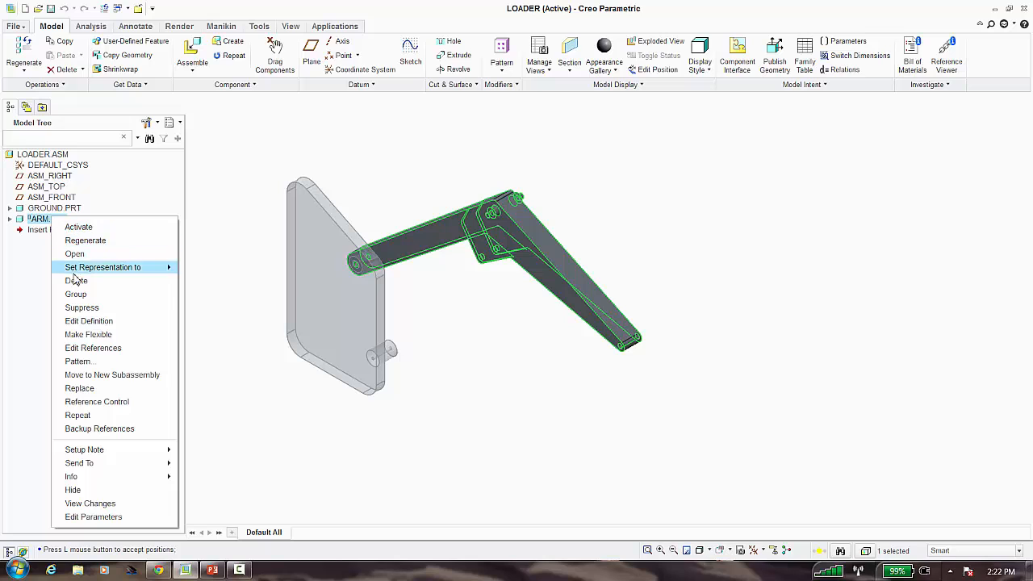
pyautogui.click(79, 320)
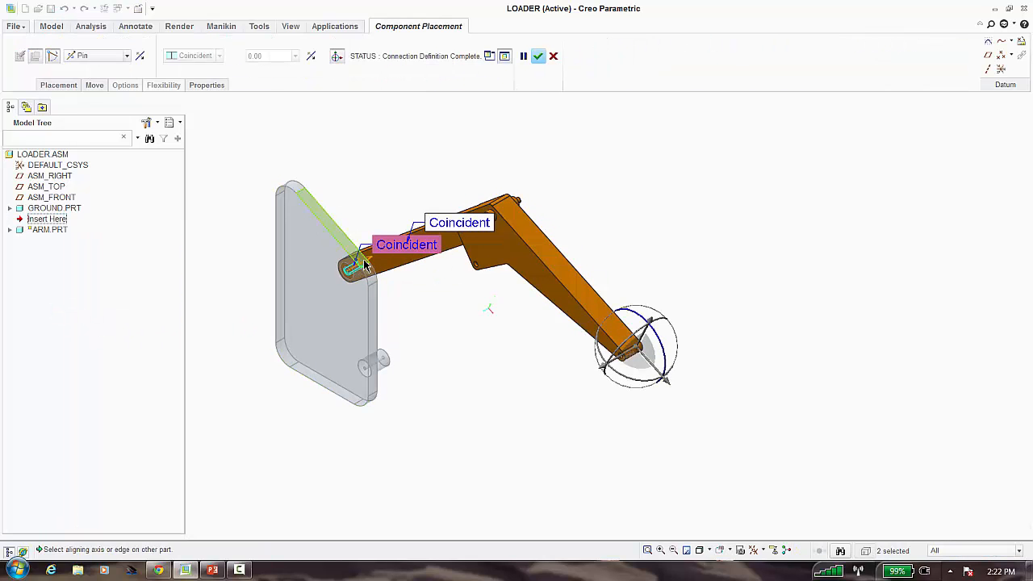
pyautogui.scroll(-6, 373, 253)
pyautogui.click(69, 86)
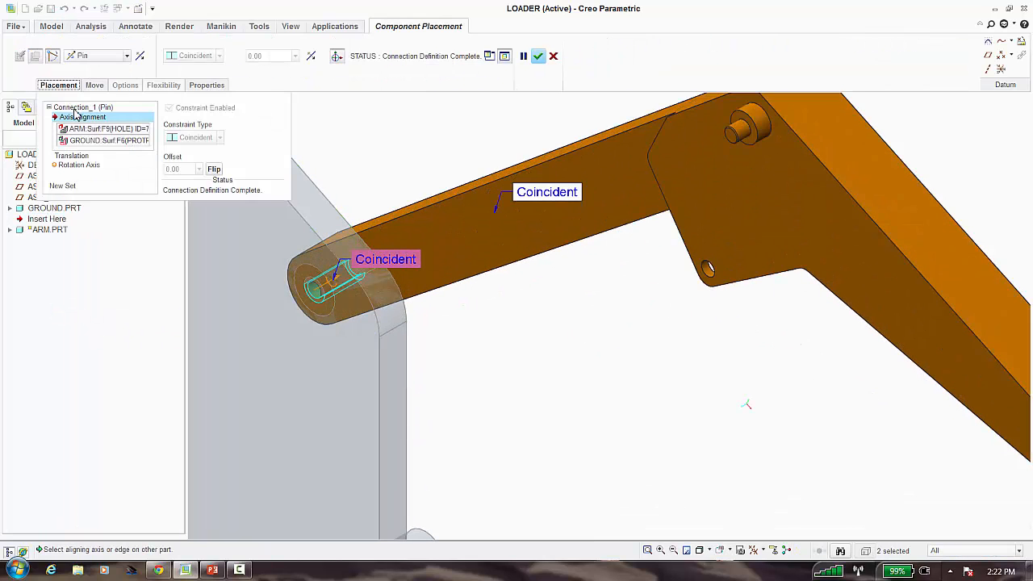
pyautogui.click(73, 158)
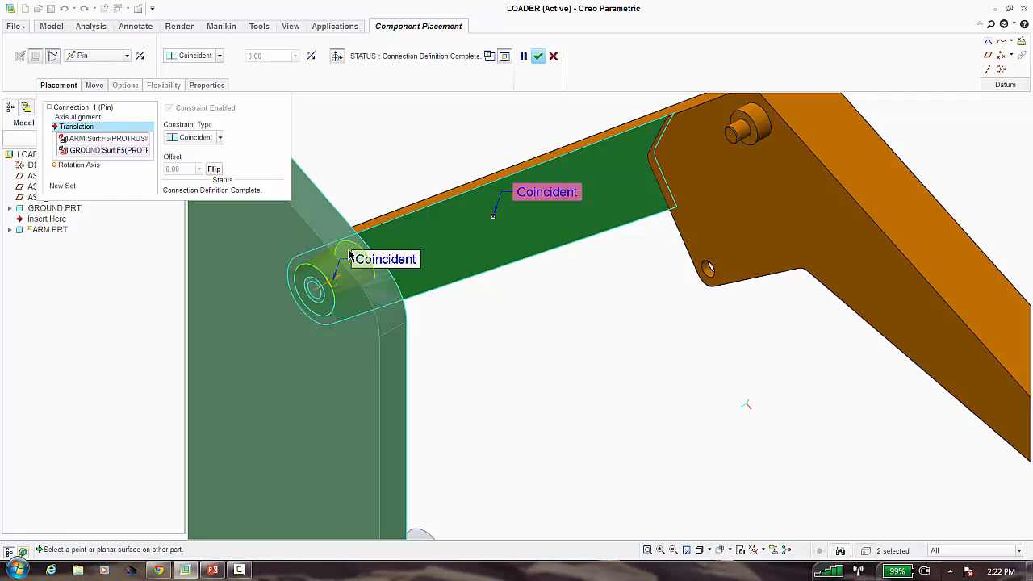
pyautogui.scroll(-6, 349, 255)
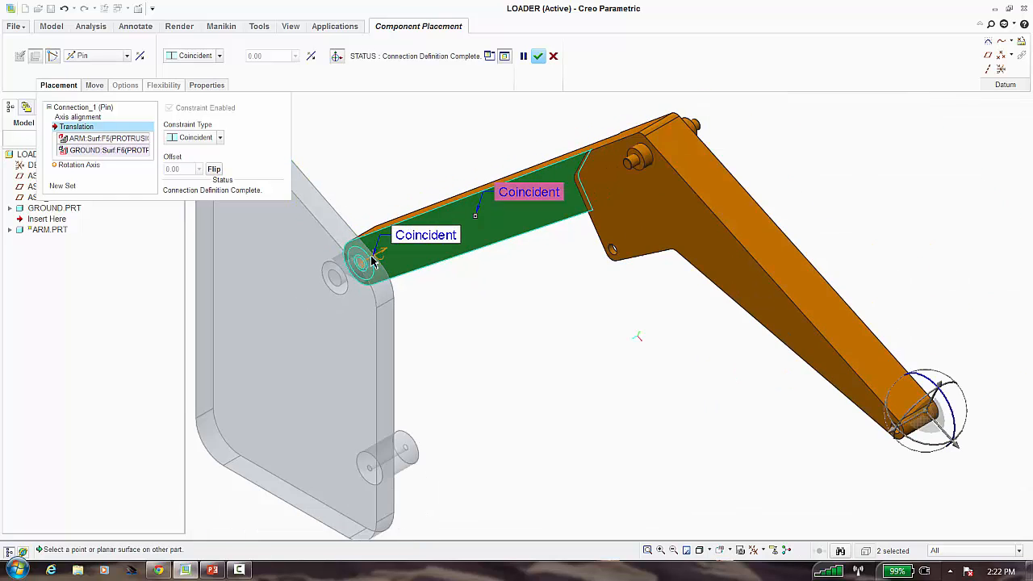
pyautogui.middleClick(382, 172)
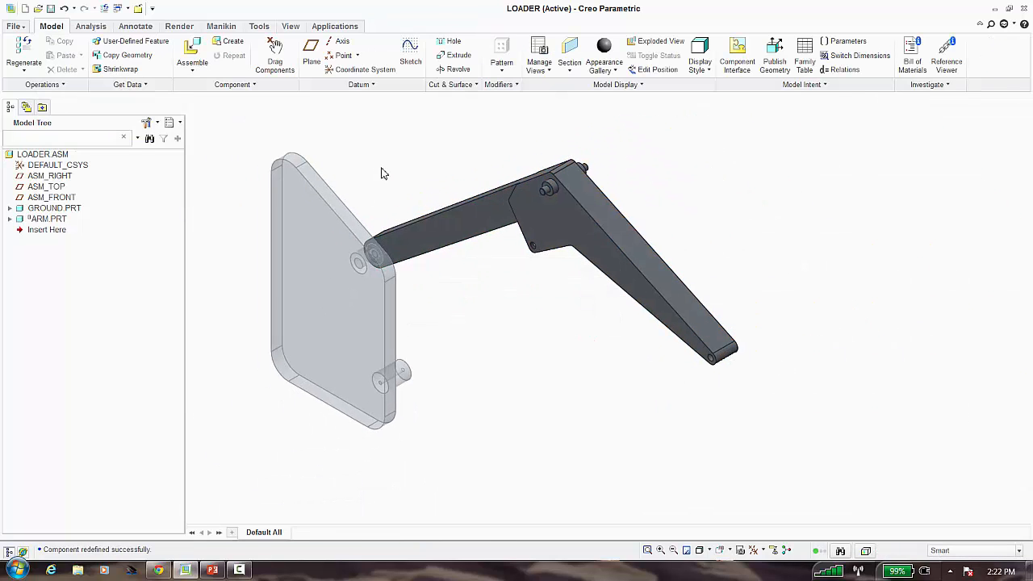
pyautogui.keyDown('shift'); pyautogui.moveTo(463, 240); pyautogui.dragTo(501, 255, button='middle'); pyautogui.keyUp('shift')
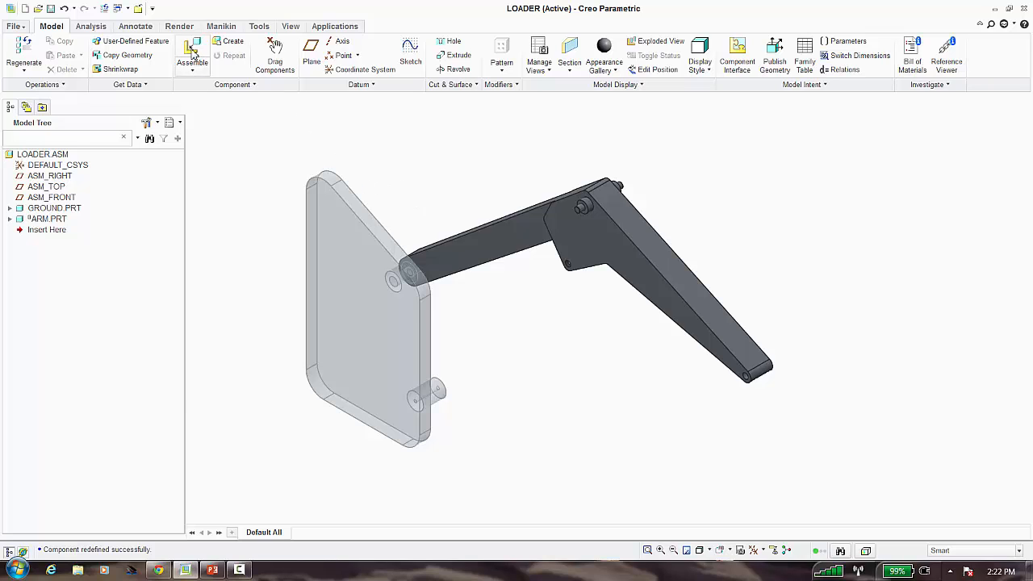
# Load the bucket part into the assembly and move it clear of the ground plate.
pyautogui.click(193, 50)
pyautogui.click(376, 214)
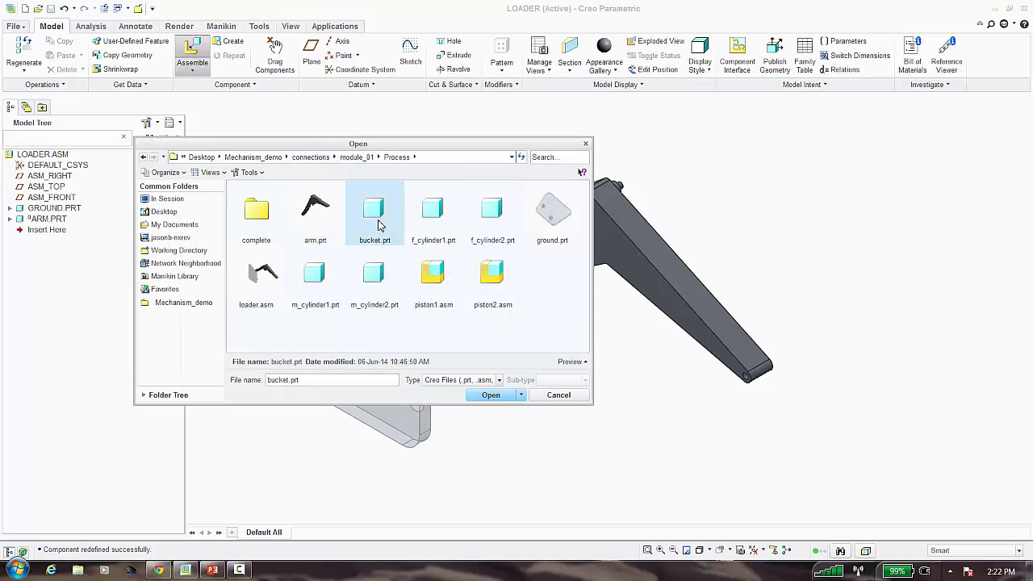
pyautogui.doubleClick(379, 225)
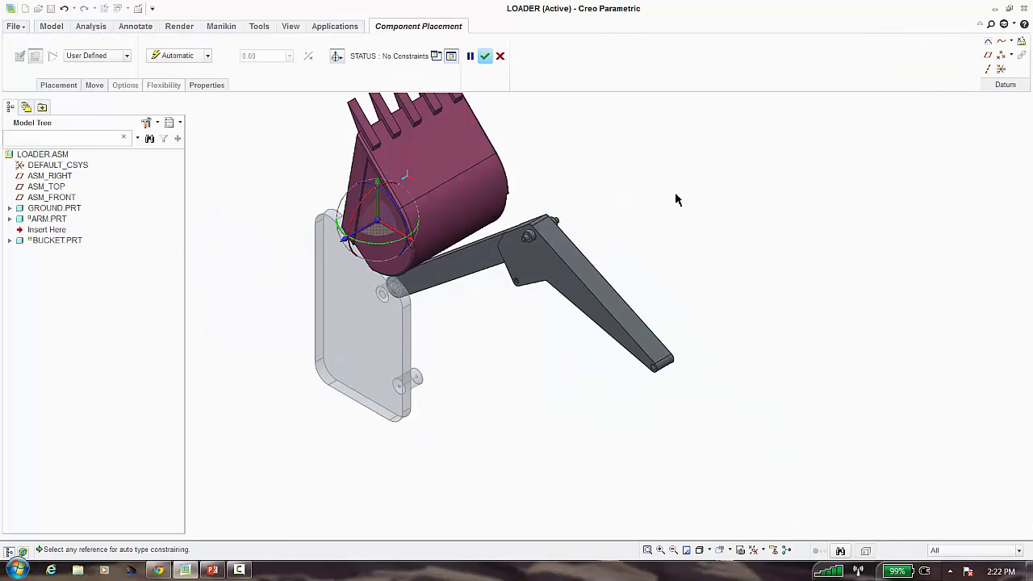
pyautogui.moveTo(381, 235); pyautogui.dragTo(699, 319)
pyautogui.moveTo(699, 318); pyautogui.dragTo(533, 312, button='middle')
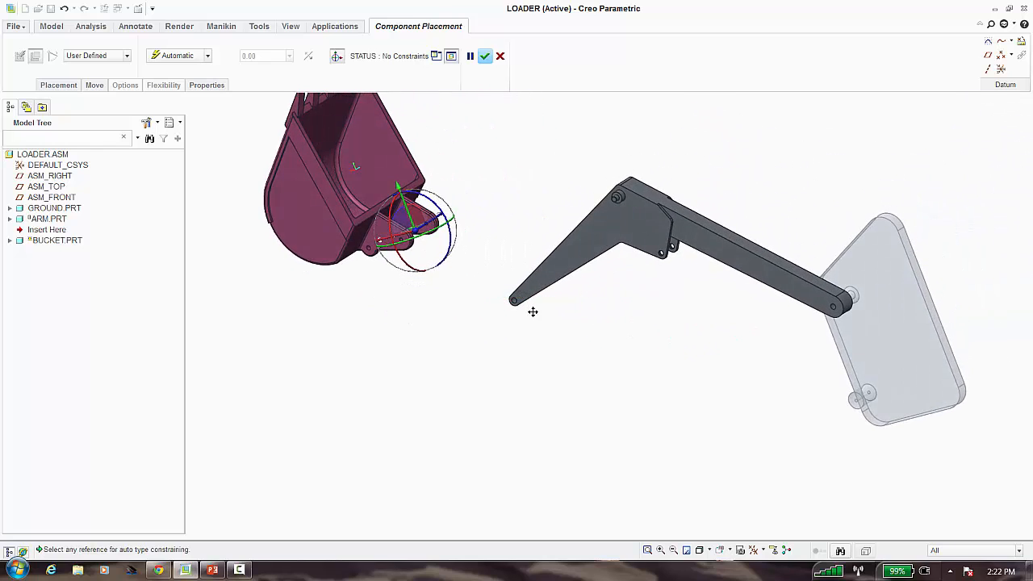
pyautogui.scroll(2, 520, 272)
pyautogui.moveTo(521, 272)
pyautogui.keyDown('shift'); pyautogui.mouseDown(button='middle')
pyautogui.moveTo(494, 301)
pyautogui.moveTo(463, 293)
pyautogui.moveTo(472, 291)
pyautogui.mouseUp(button='middle'); pyautogui.keyUp('shift')
pyautogui.scroll(1, 479, 286)
pyautogui.scroll(-1, 488, 298)
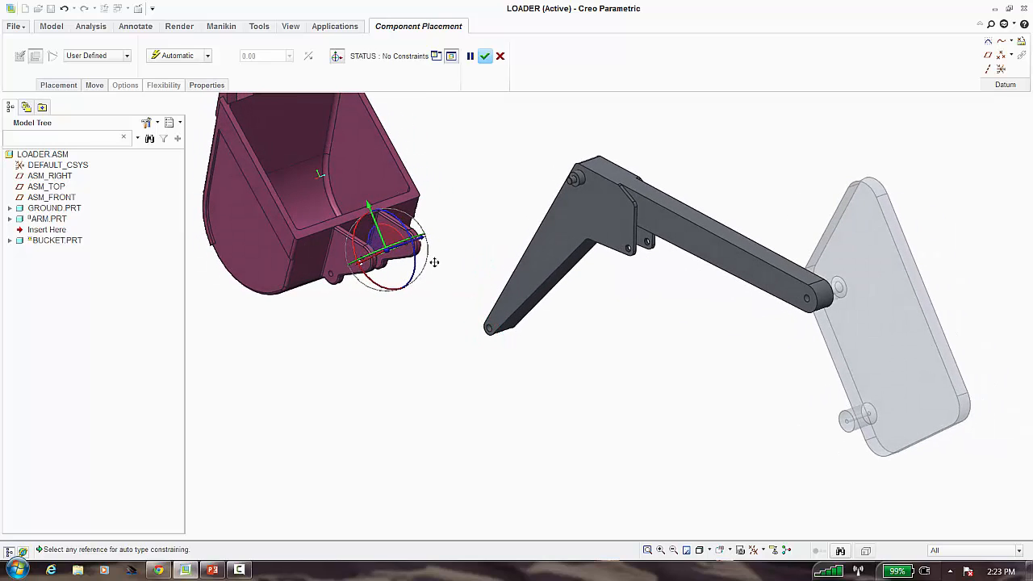
# Give the bucket a Pin connection aligning its hole axis with the arm-end hole.
pyautogui.click(114, 54)
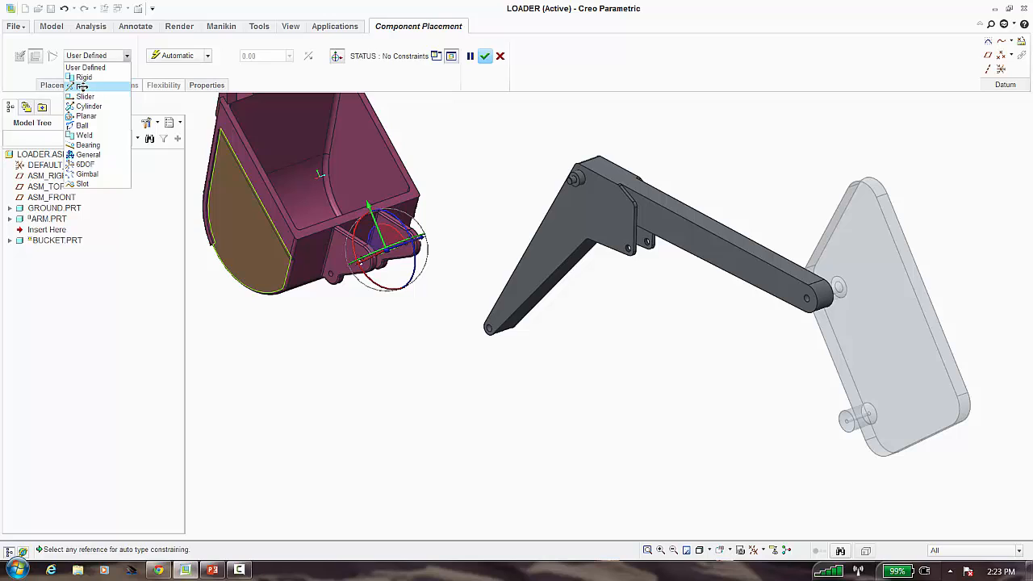
pyautogui.click(81, 87)
pyautogui.scroll(4, 371, 278)
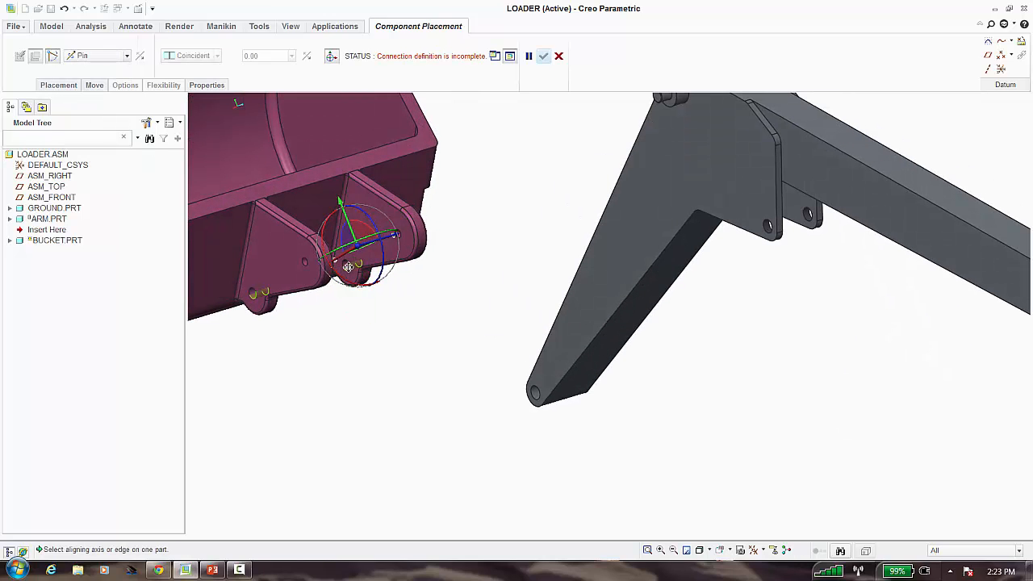
pyautogui.click(347, 264)
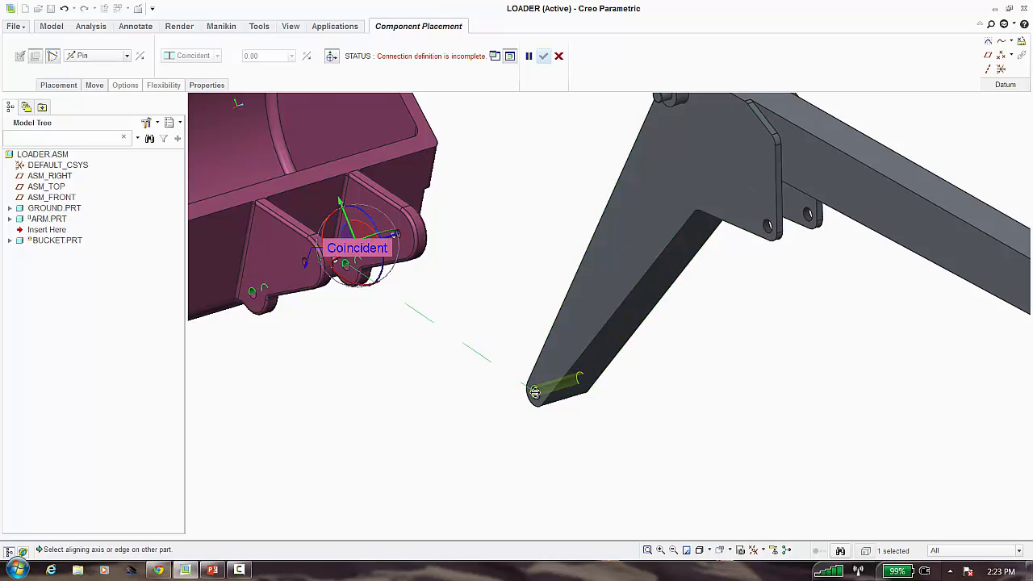
pyautogui.click(534, 393)
pyautogui.scroll(-4, 536, 397)
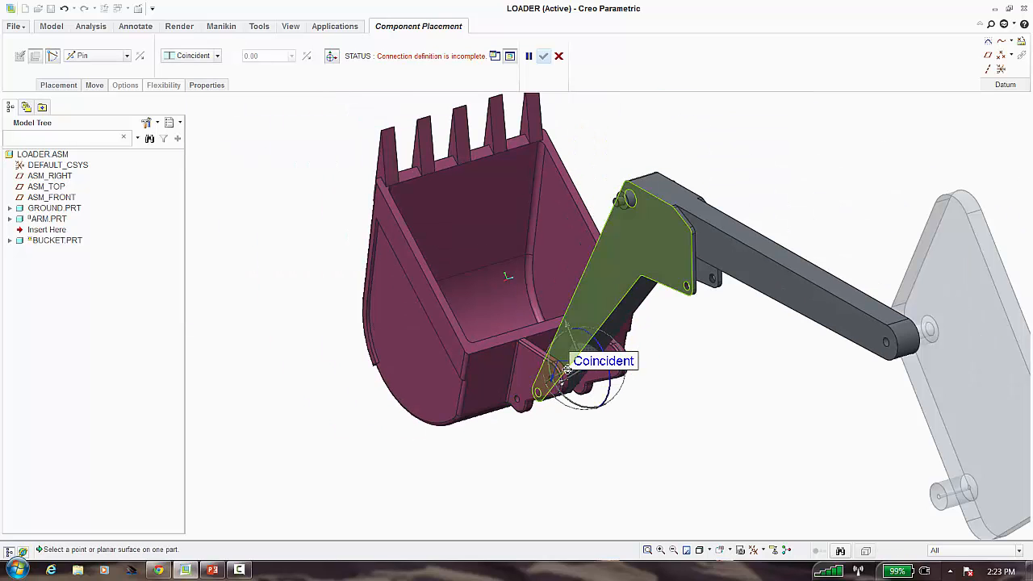
pyautogui.scroll(5, 571, 374)
# Constrain the bucket lug face to the arm face for translation and accept placement.
pyautogui.moveTo(615, 357); pyautogui.dragTo(436, 410)
pyautogui.keyDown('shift'); pyautogui.moveTo(476, 346); pyautogui.dragTo(473, 311, button='middle'); pyautogui.keyUp('shift')
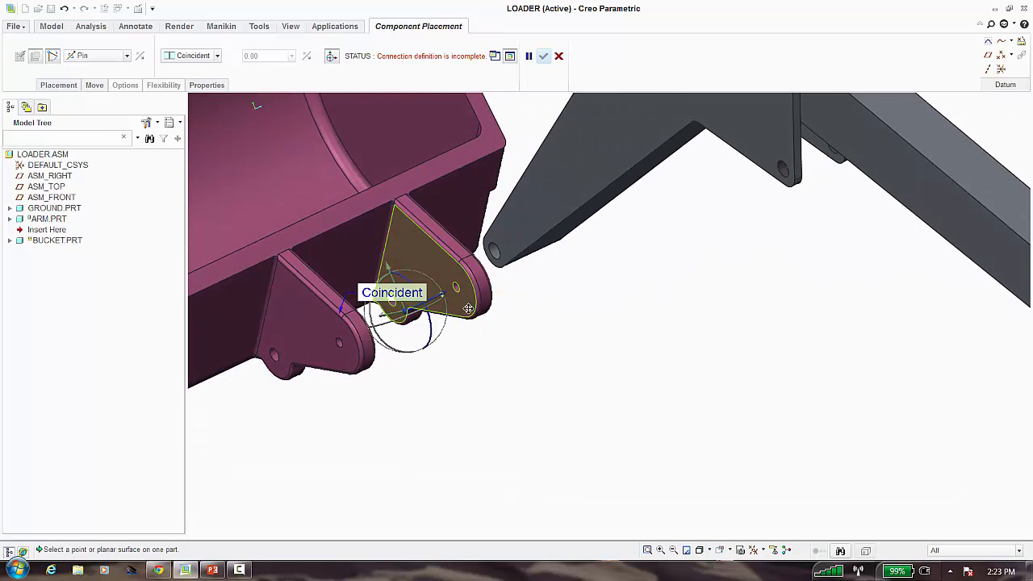
pyautogui.click(446, 247)
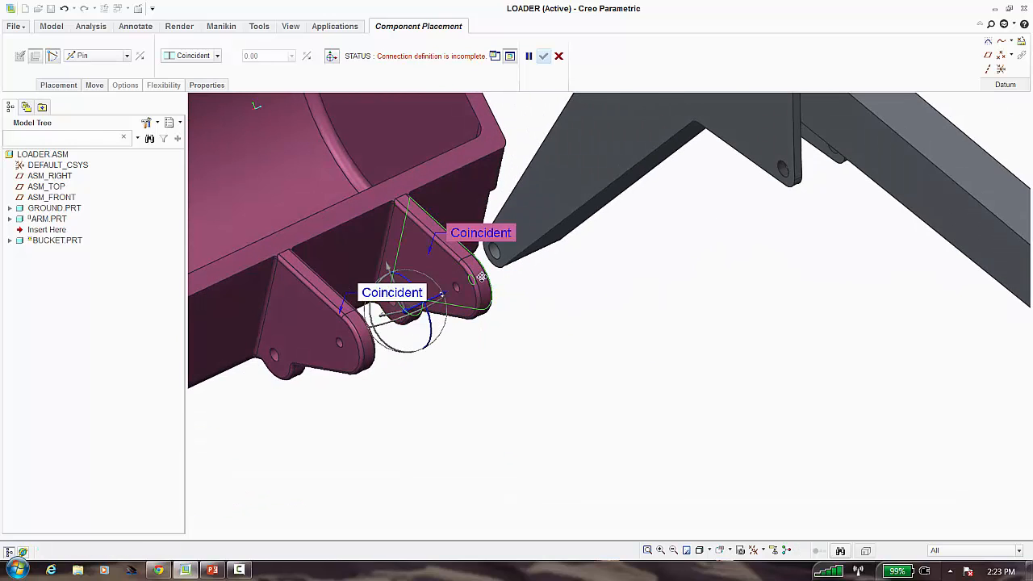
pyautogui.click(522, 236)
pyautogui.scroll(3, 528, 258)
pyautogui.keyDown('shift'); pyautogui.moveTo(528, 258); pyautogui.dragTo(478, 309, button='middle'); pyautogui.keyUp('shift')
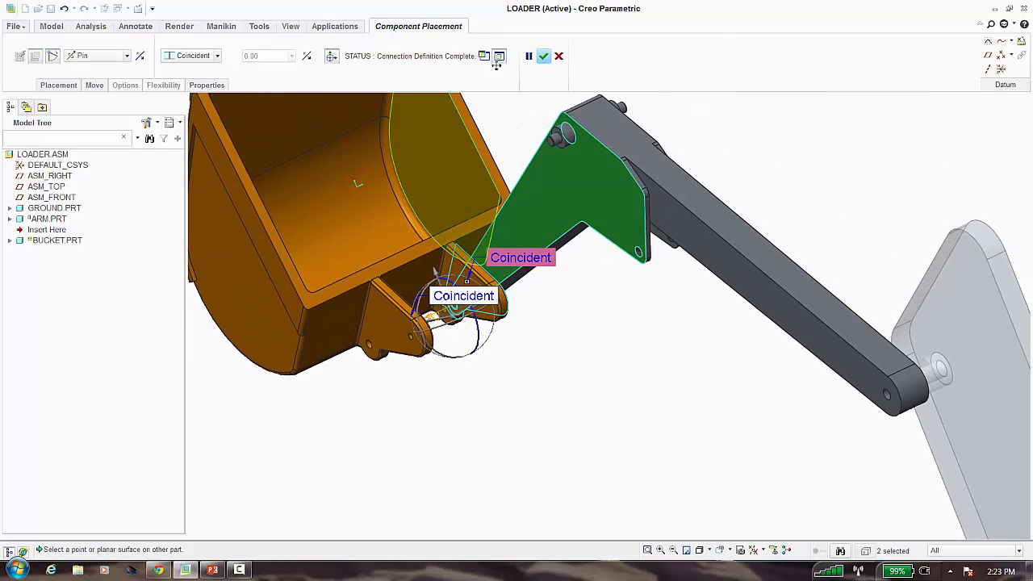
pyautogui.click(544, 57)
pyautogui.scroll(5, 484, 234)
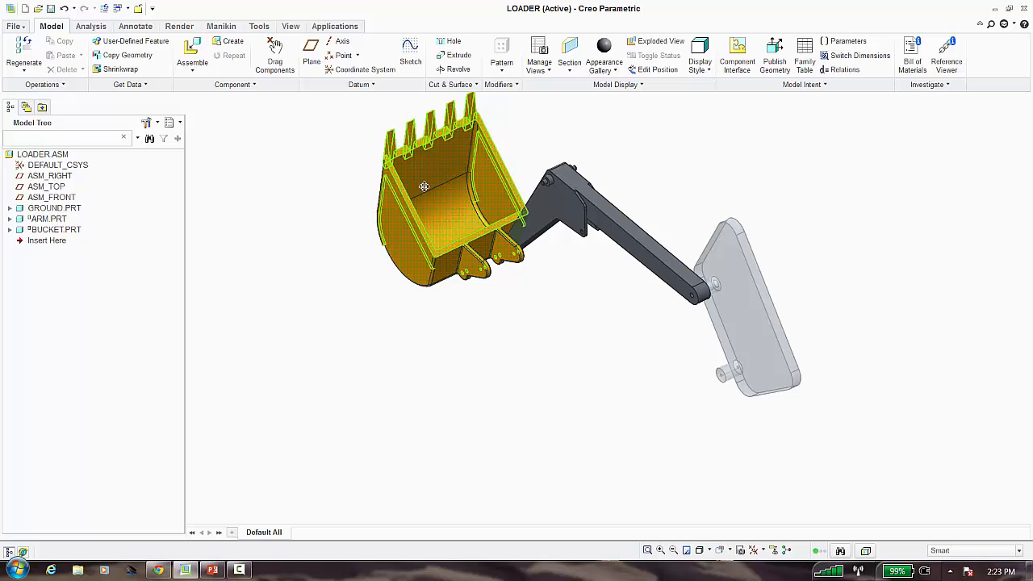
# Swing the bucket and raise the arm about their pins, then end dragging.
pyautogui.click(276, 58)
pyautogui.click(430, 164)
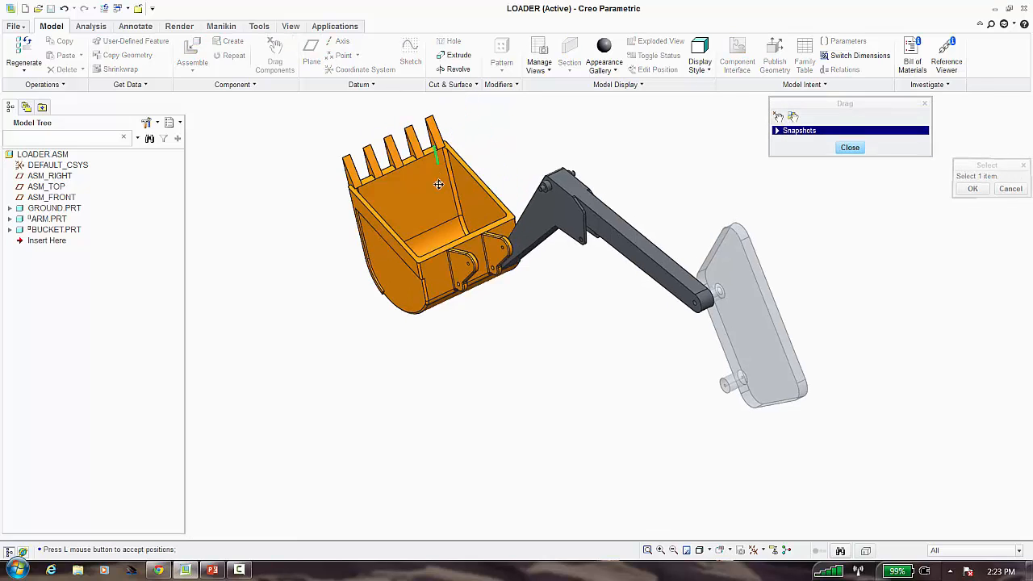
pyautogui.click(480, 261)
pyautogui.click(583, 230)
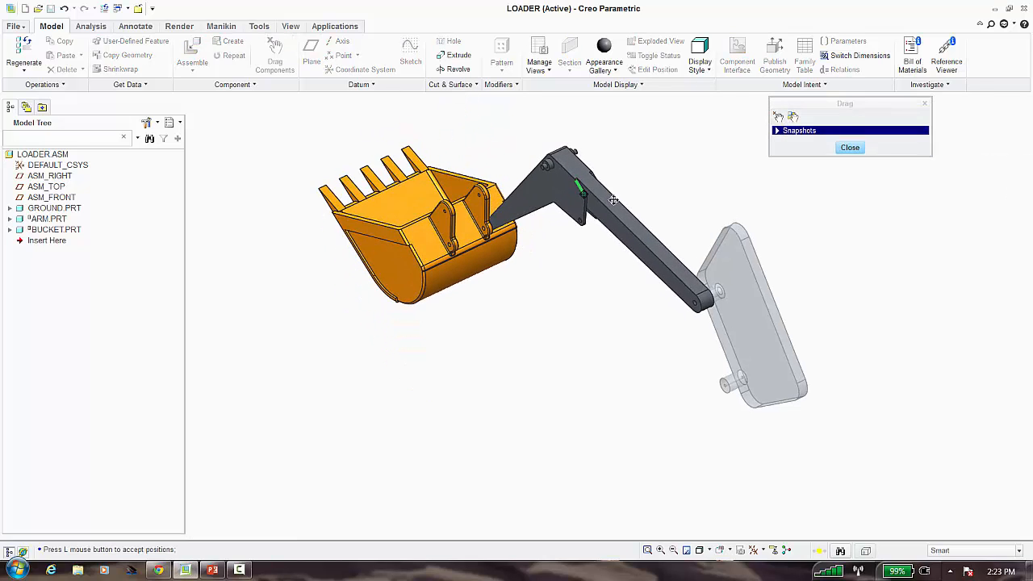
pyautogui.click(610, 197)
pyautogui.click(842, 146)
# Drag the arm up and the bucket down into a new loader pose.
pyautogui.moveTo(699, 245)
pyautogui.mouseDown(button='middle')
pyautogui.moveTo(640, 261)
pyautogui.moveTo(593, 299)
pyautogui.moveTo(460, 242)
pyautogui.mouseUp(button='middle')
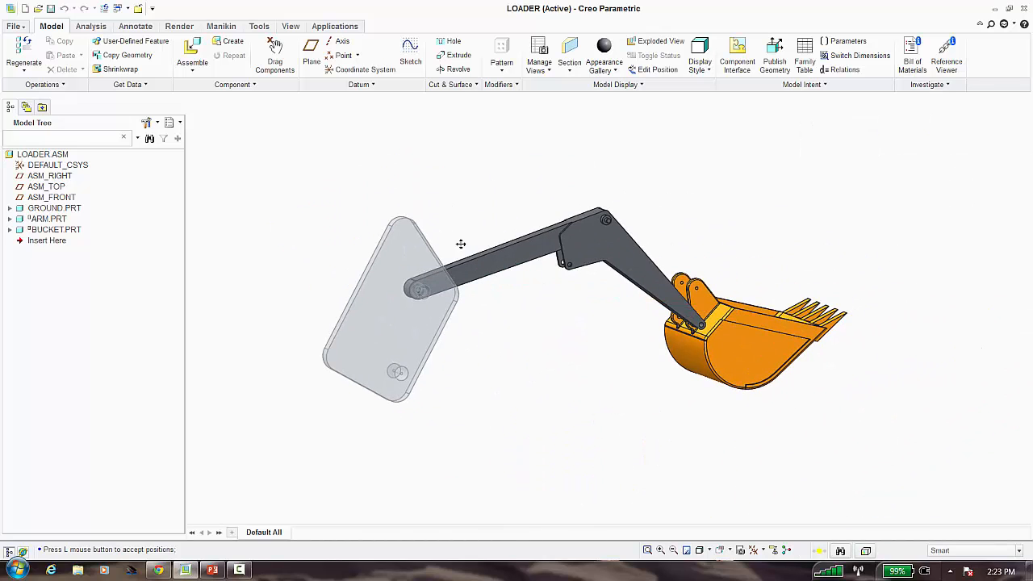
pyautogui.keyDown('shift'); pyautogui.moveTo(547, 278); pyautogui.dragTo(527, 301, button='middle'); pyautogui.keyUp('shift')
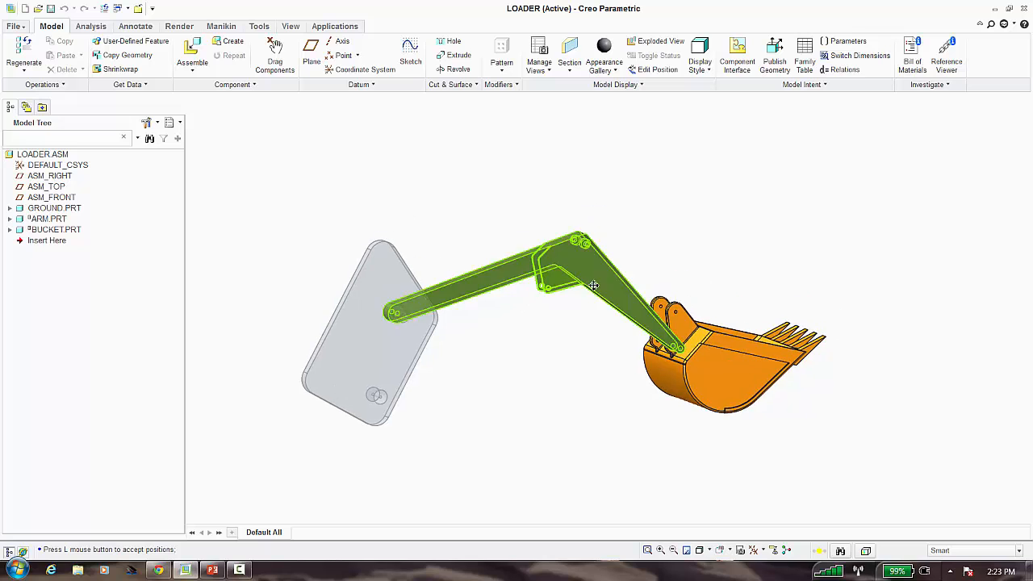
pyautogui.moveTo(586, 286)
pyautogui.mouseDown(button='middle')
pyautogui.moveTo(554, 298)
pyautogui.moveTo(552, 309)
pyautogui.mouseUp(button='middle')
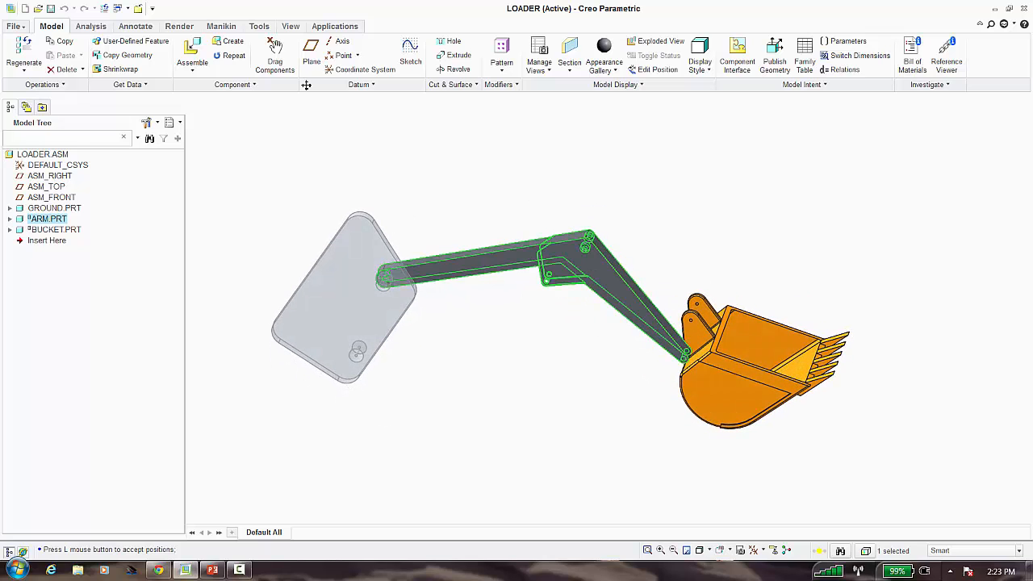
pyautogui.click(274, 60)
pyautogui.click(583, 241)
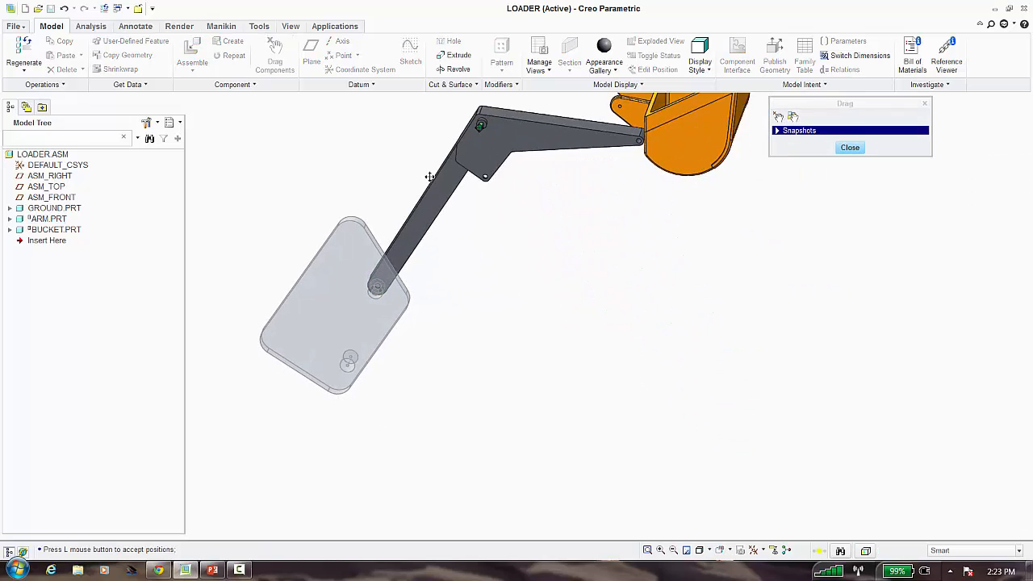
pyautogui.click(428, 174)
pyautogui.keyDown('shift'); pyautogui.moveTo(565, 263); pyautogui.dragTo(581, 318, button='middle'); pyautogui.keyUp('shift')
pyautogui.click(501, 176)
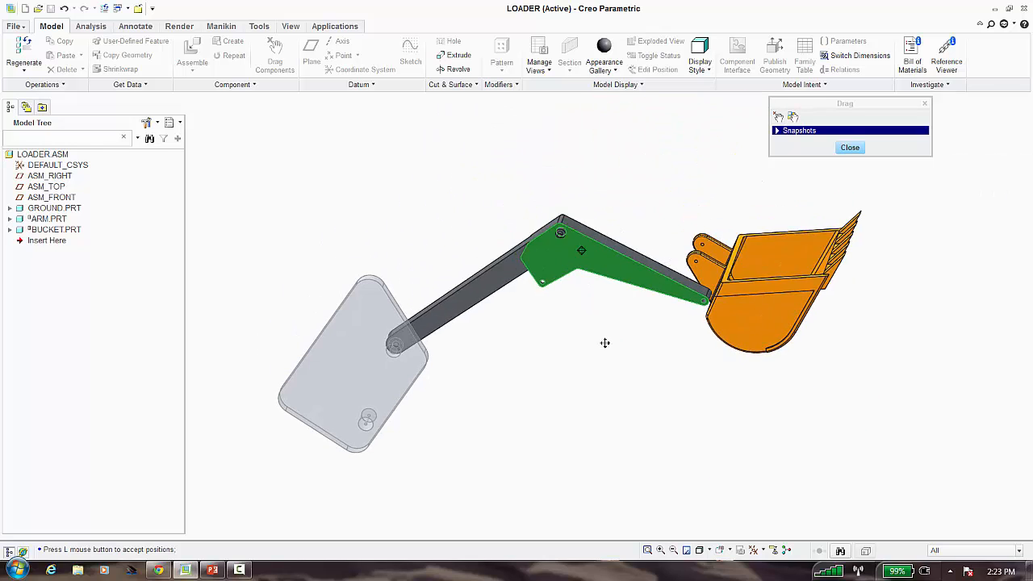
pyautogui.click(614, 353)
pyautogui.moveTo(614, 353)
pyautogui.keyDown('shift'); pyautogui.mouseDown(button='middle')
pyautogui.moveTo(608, 258)
pyautogui.moveTo(636, 243)
pyautogui.mouseUp(button='middle'); pyautogui.keyUp('shift')
pyautogui.moveTo(636, 243)
pyautogui.mouseDown(button='middle')
pyautogui.moveTo(644, 216)
pyautogui.moveTo(692, 218)
pyautogui.moveTo(696, 233)
pyautogui.mouseUp(button='middle')
pyautogui.click(850, 146)
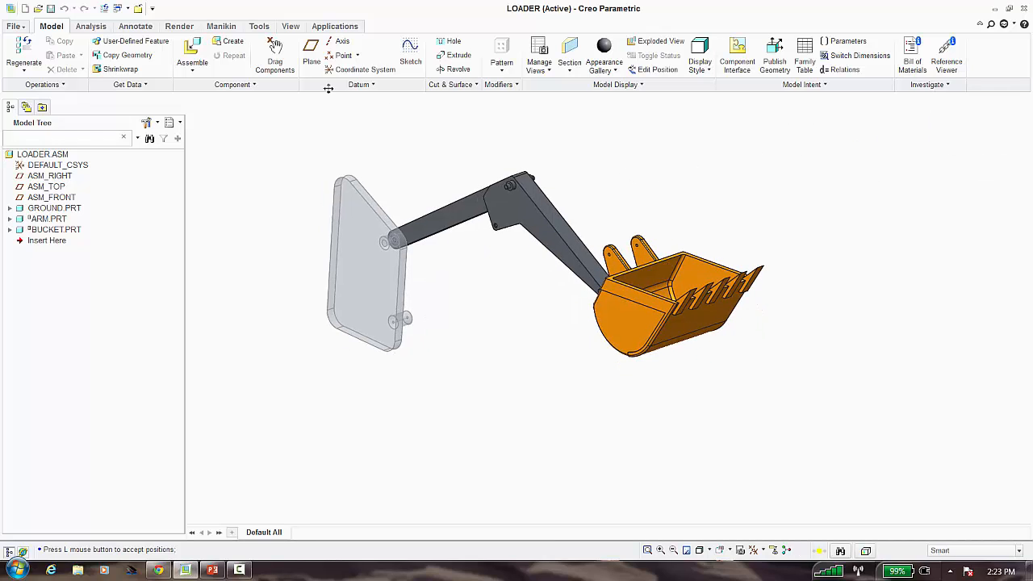
# Load piston1.asm into the loader and drop it near the arm.
pyautogui.click(192, 50)
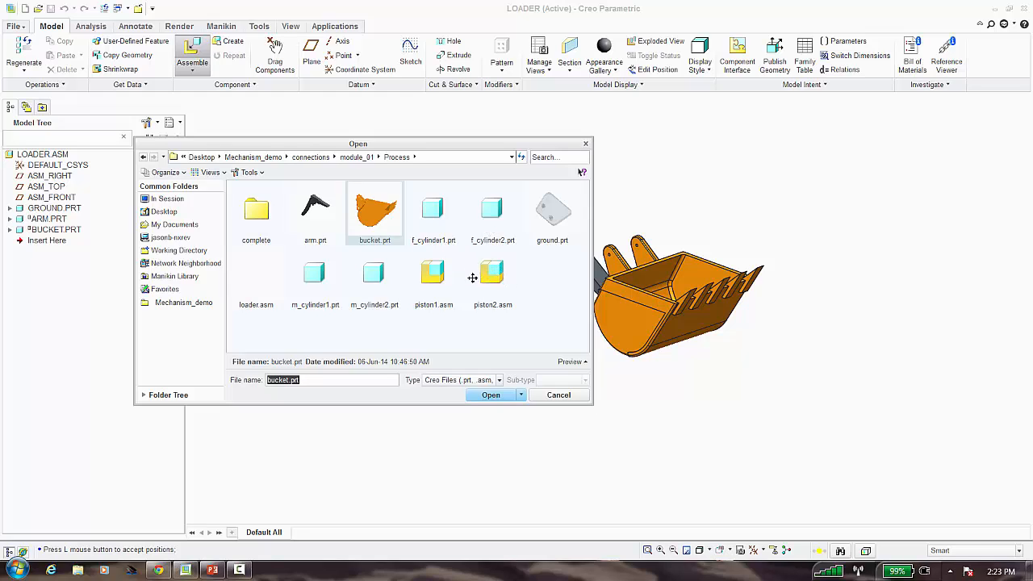
pyautogui.doubleClick(433, 279)
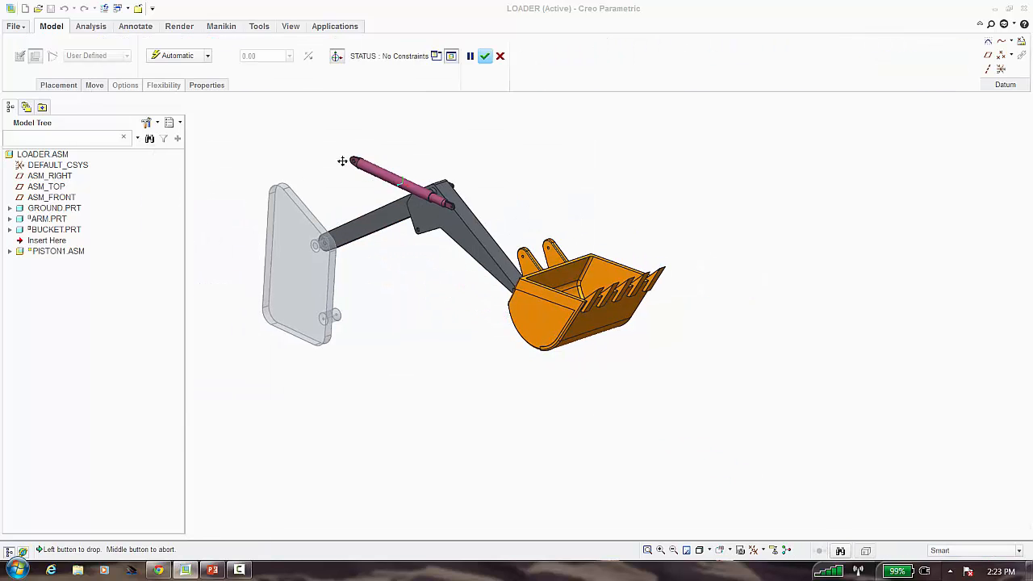
pyautogui.click(316, 137)
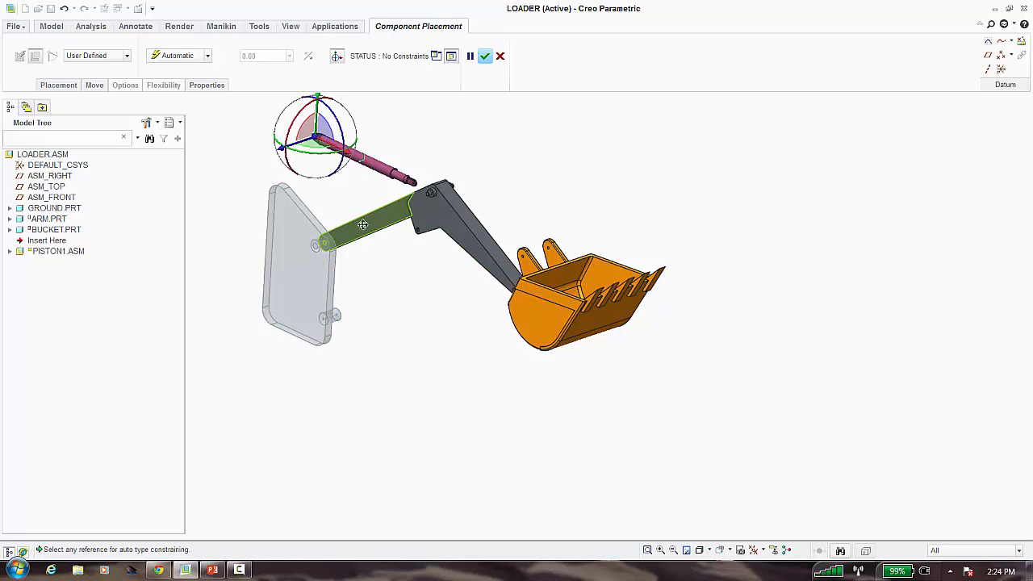
pyautogui.scroll(2, 309, 140)
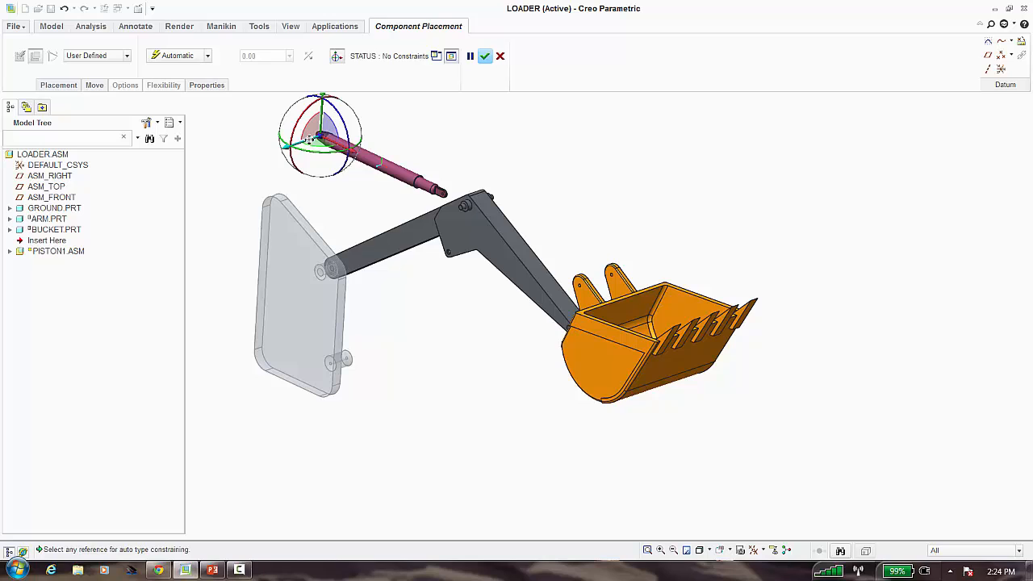
# Set a Pin connection aligning the piston eye axis with the ground plate's lower hole.
pyautogui.click(113, 55)
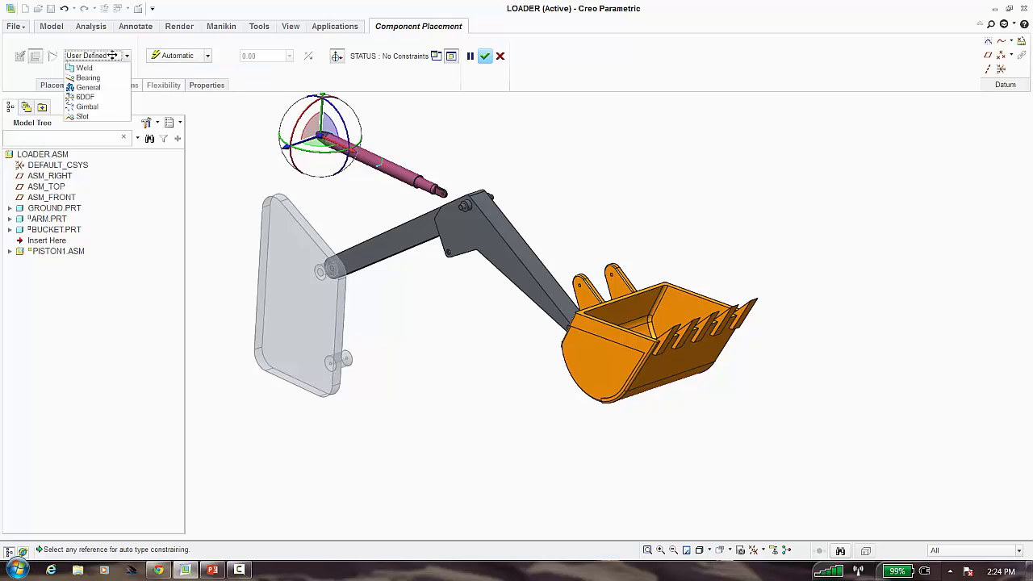
pyautogui.click(81, 86)
pyautogui.scroll(5, 445, 192)
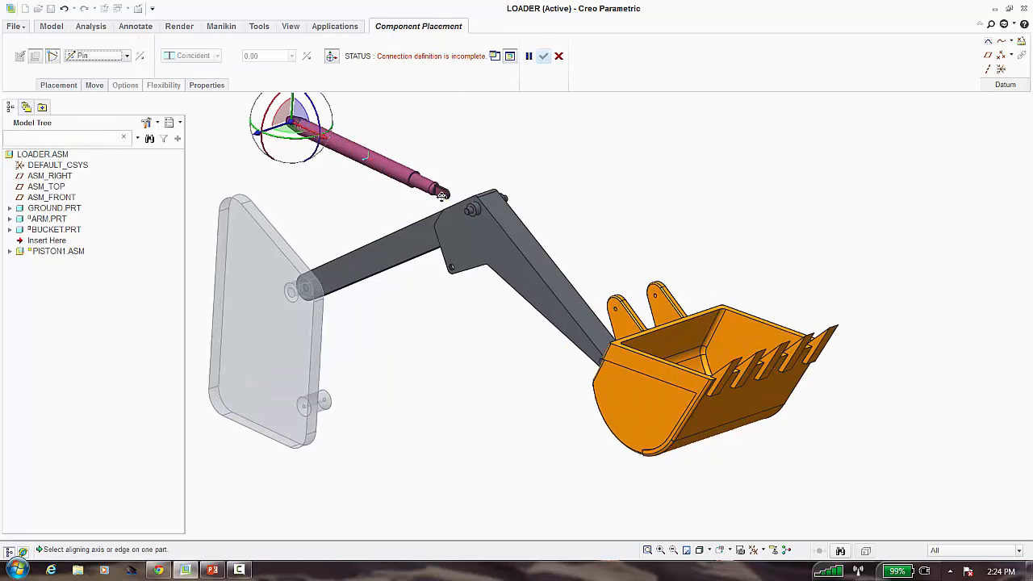
pyautogui.click(449, 188)
pyautogui.scroll(-5, 477, 189)
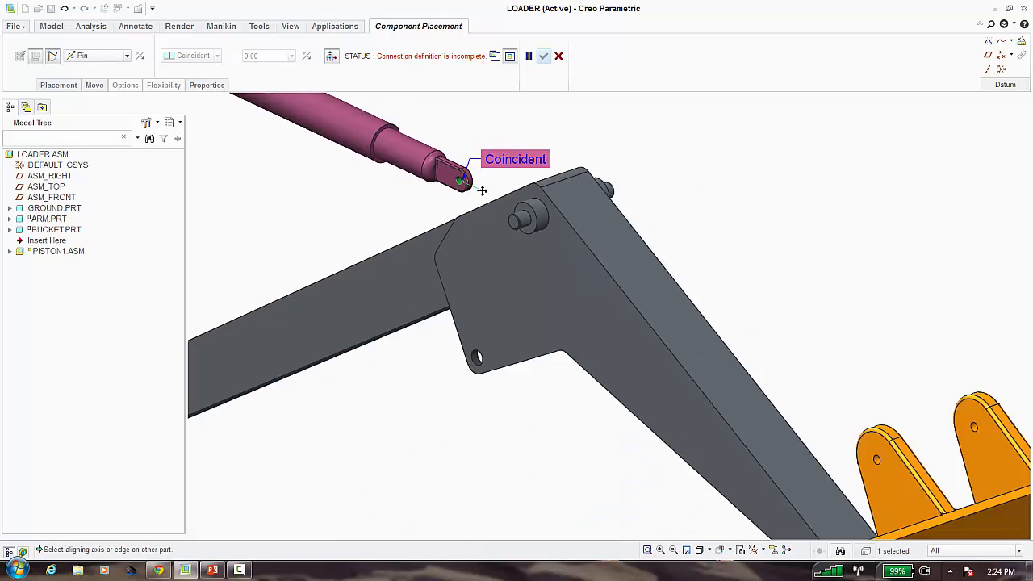
pyautogui.scroll(-1, 477, 189)
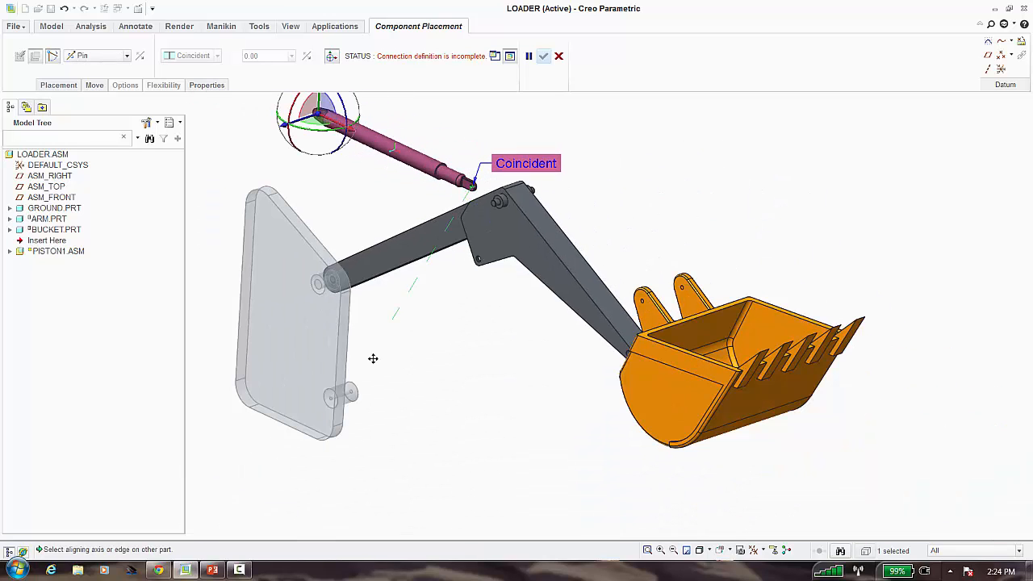
pyautogui.click(347, 393)
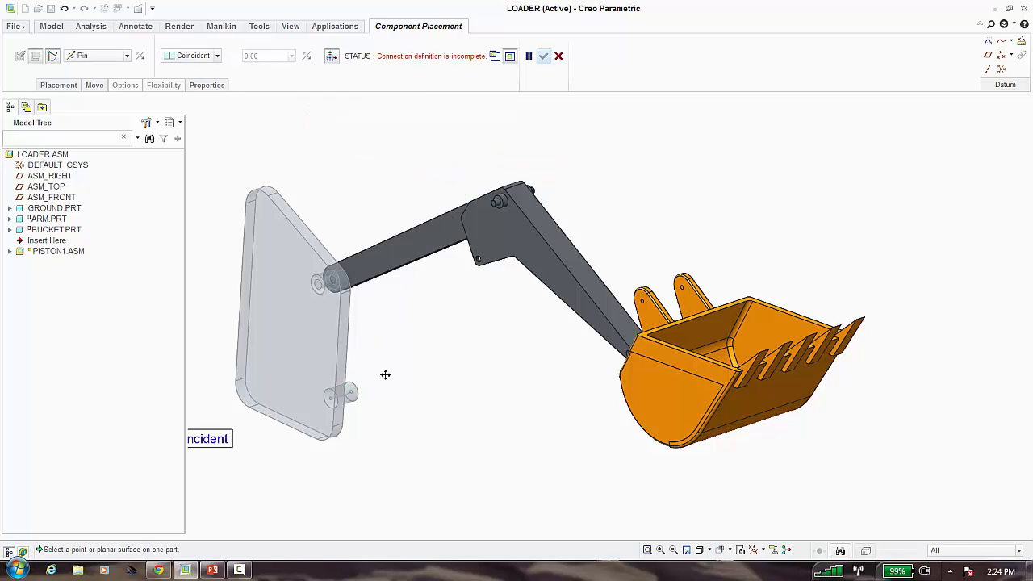
pyautogui.scroll(-2, 387, 370)
# Review the piston pin's axis alignment references and move on to its Translation constraint.
pyautogui.click(192, 55)
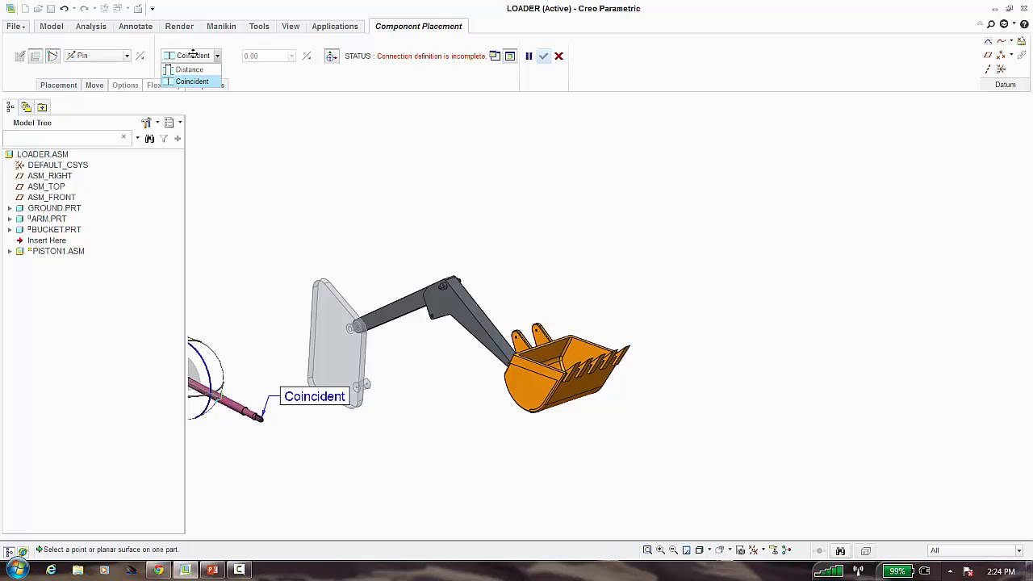
pyautogui.click(57, 86)
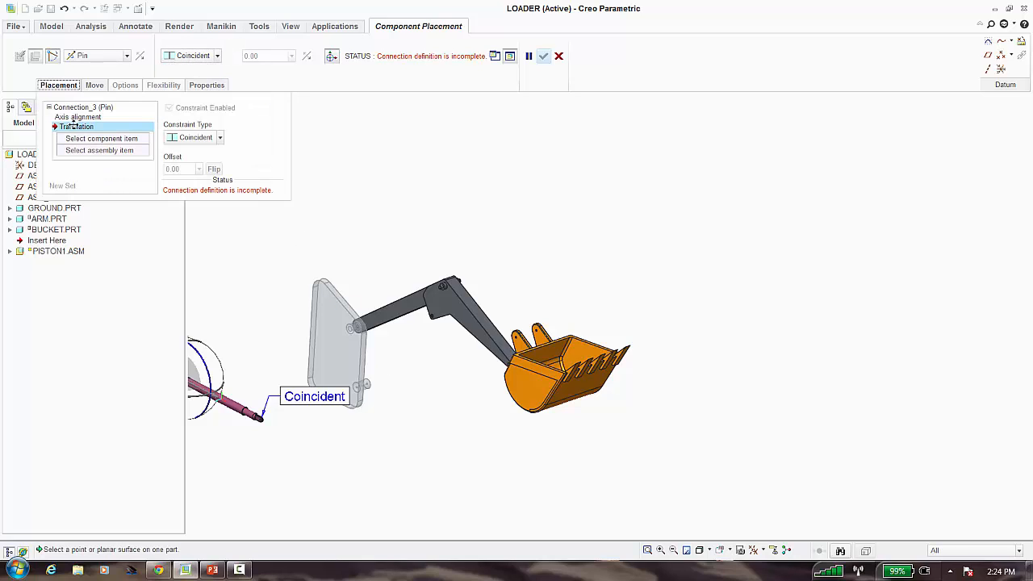
pyautogui.click(79, 117)
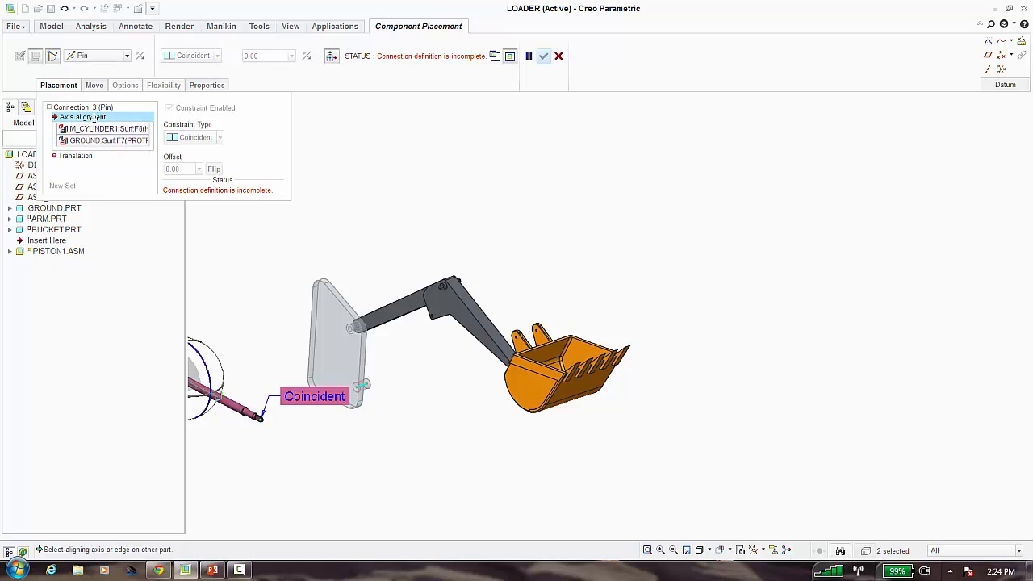
pyautogui.click(68, 156)
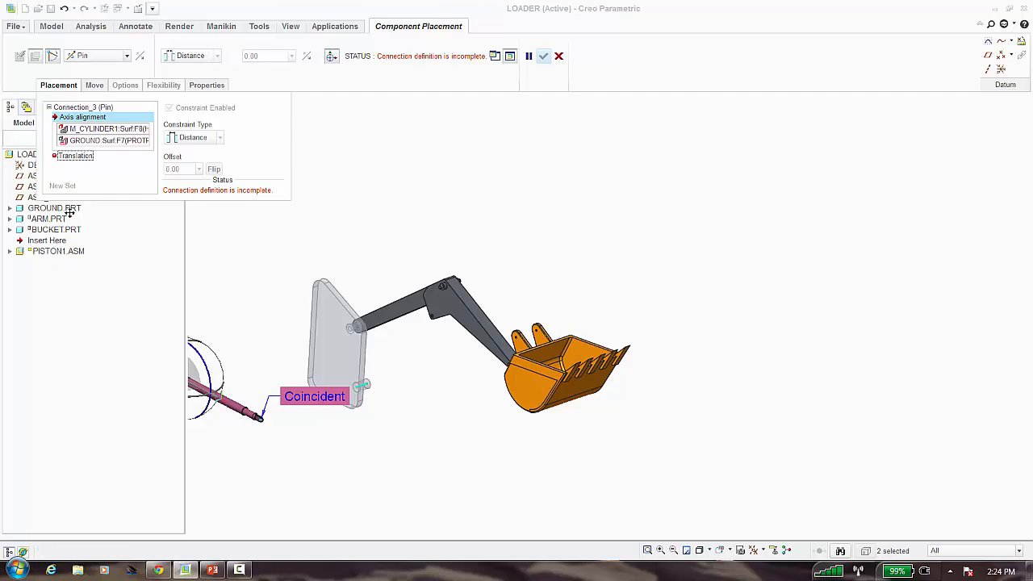
pyautogui.scroll(-3, 364, 292)
pyautogui.scroll(3, 302, 364)
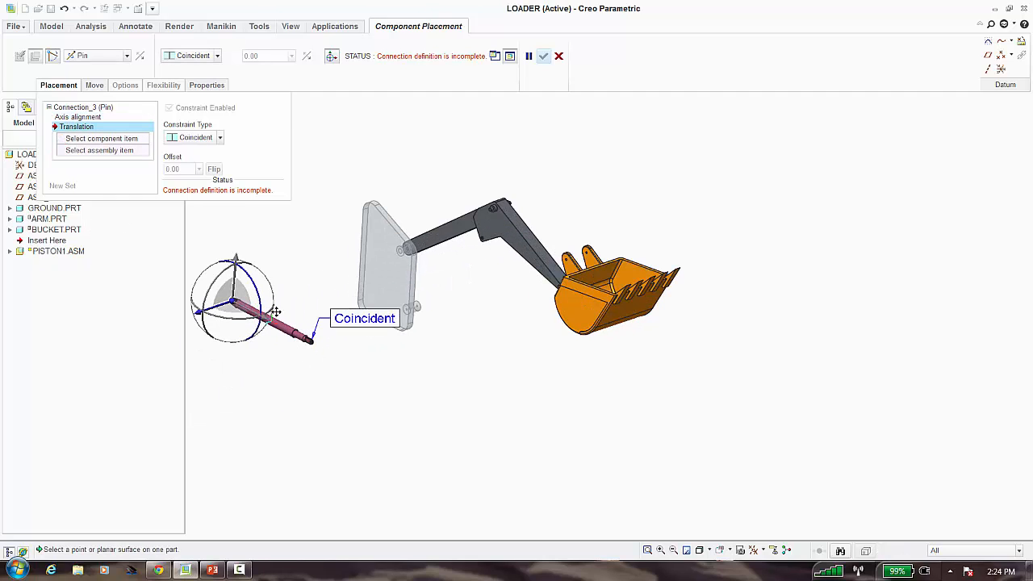
pyautogui.scroll(1, 308, 319)
pyautogui.scroll(-3, 459, 299)
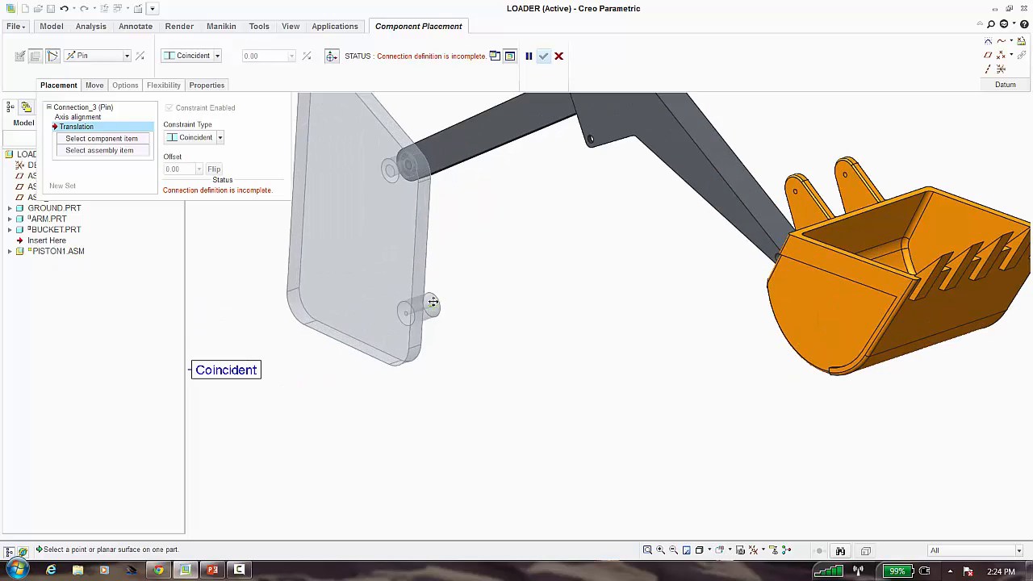
# Seat M_CYLINDER1's end face against the ground plate surface, completing Connection_3.
pyautogui.click(434, 300)
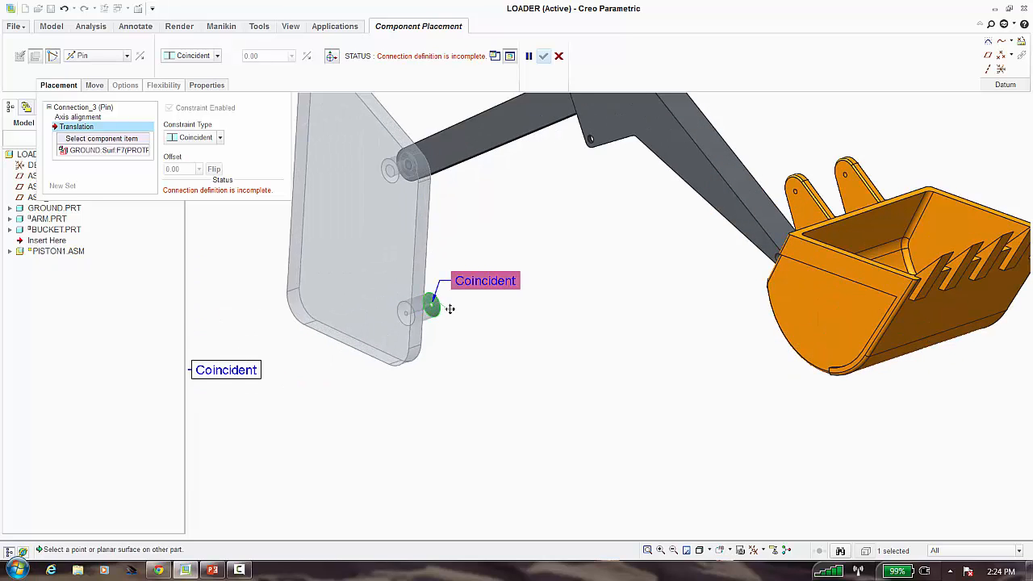
pyautogui.scroll(3, 440, 304)
pyautogui.scroll(-4, 299, 360)
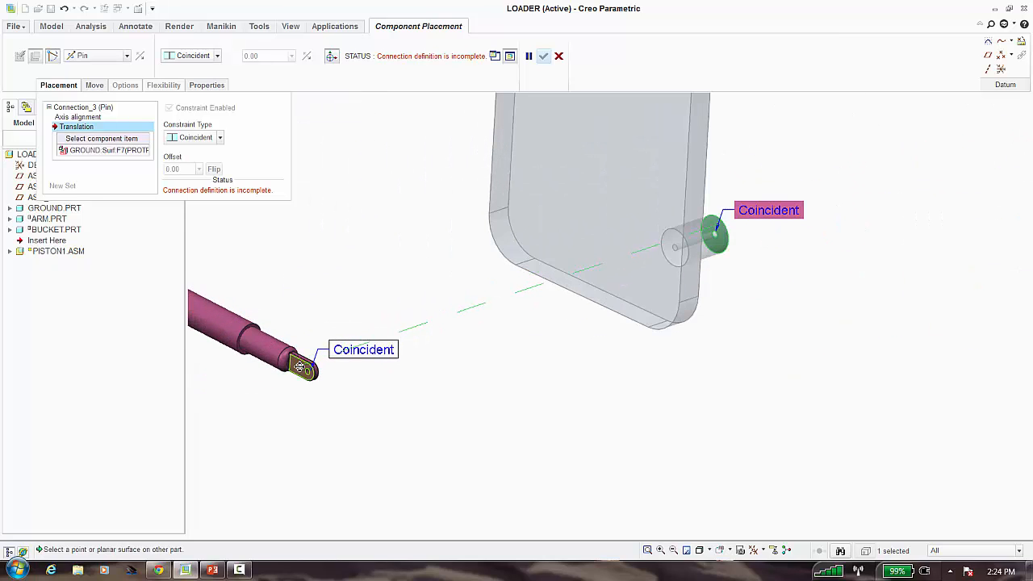
pyautogui.click(299, 367)
pyautogui.scroll(2, 560, 285)
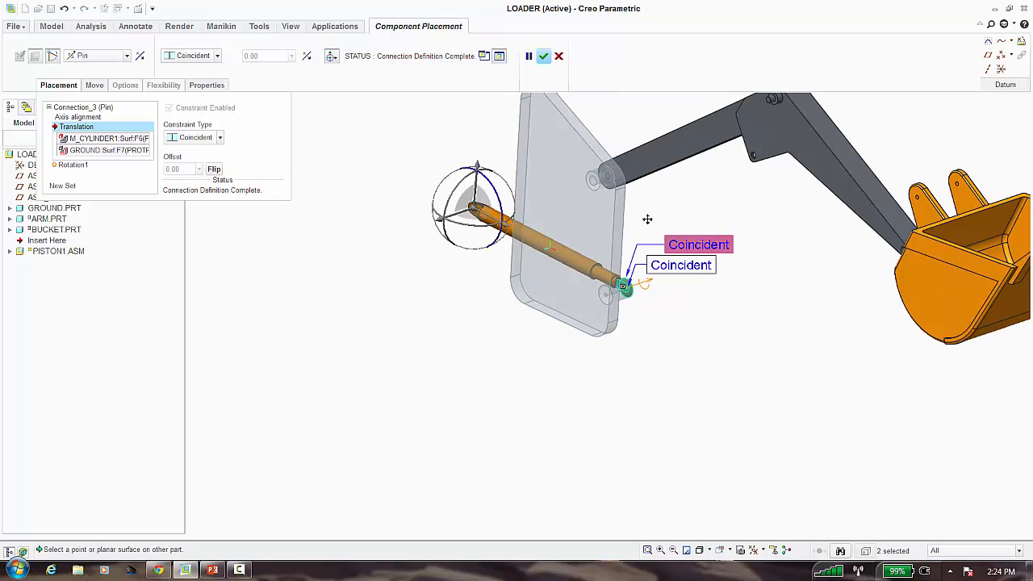
pyautogui.keyDown('shift'); pyautogui.moveTo(687, 251); pyautogui.dragTo(555, 342, button='middle'); pyautogui.keyUp('shift')
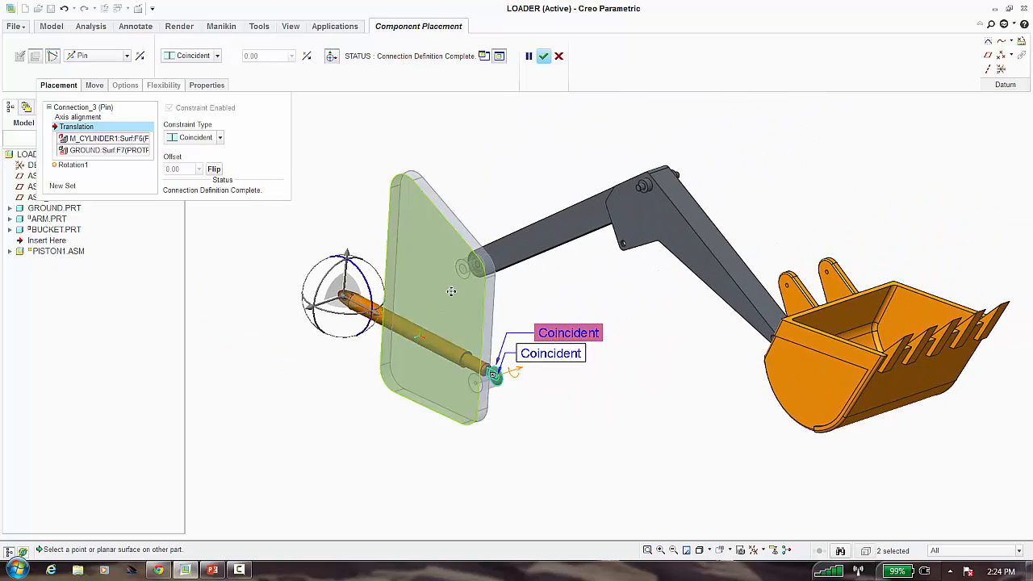
pyautogui.moveTo(433, 298)
pyautogui.mouseDown(button='middle')
pyautogui.moveTo(622, 299)
pyautogui.moveTo(608, 341)
pyautogui.moveTo(685, 337)
pyautogui.moveTo(731, 372)
pyautogui.mouseUp(button='middle')
pyautogui.scroll(2, 684, 339)
pyautogui.keyDown('shift'); pyautogui.moveTo(684, 340); pyautogui.dragTo(699, 348, button='middle'); pyautogui.keyUp('shift')
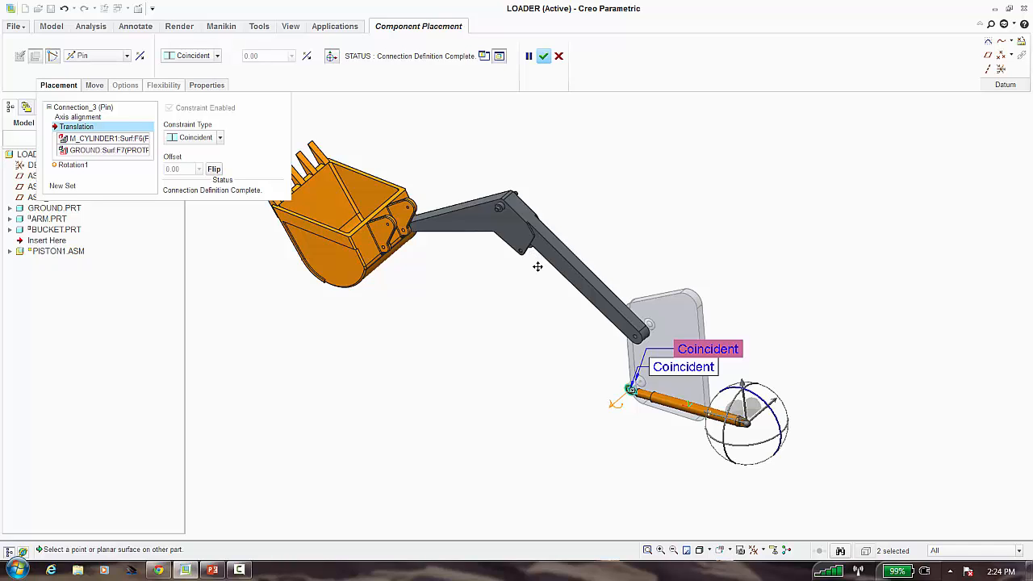
pyautogui.scroll(-1, 544, 273)
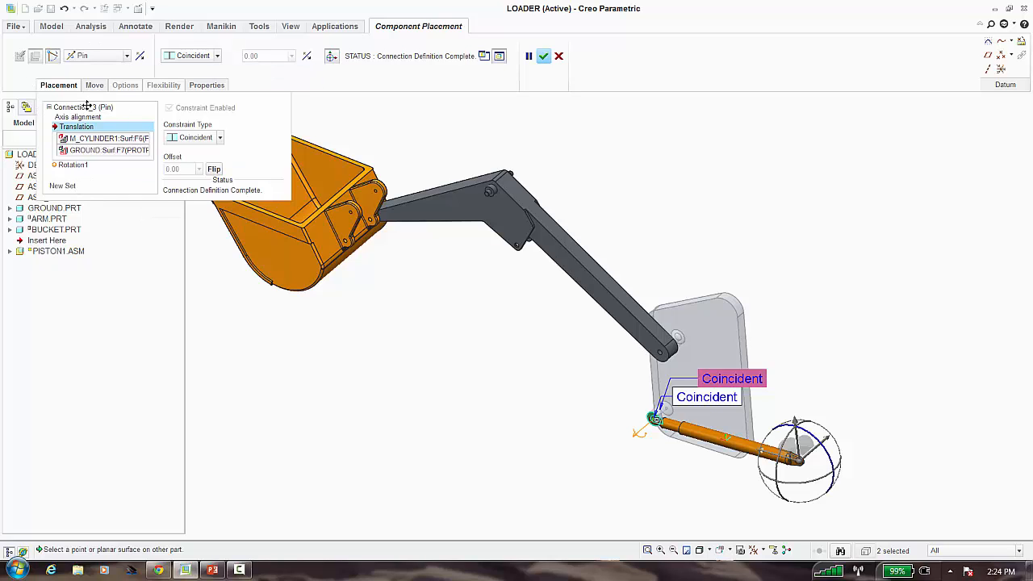
pyautogui.click(78, 107)
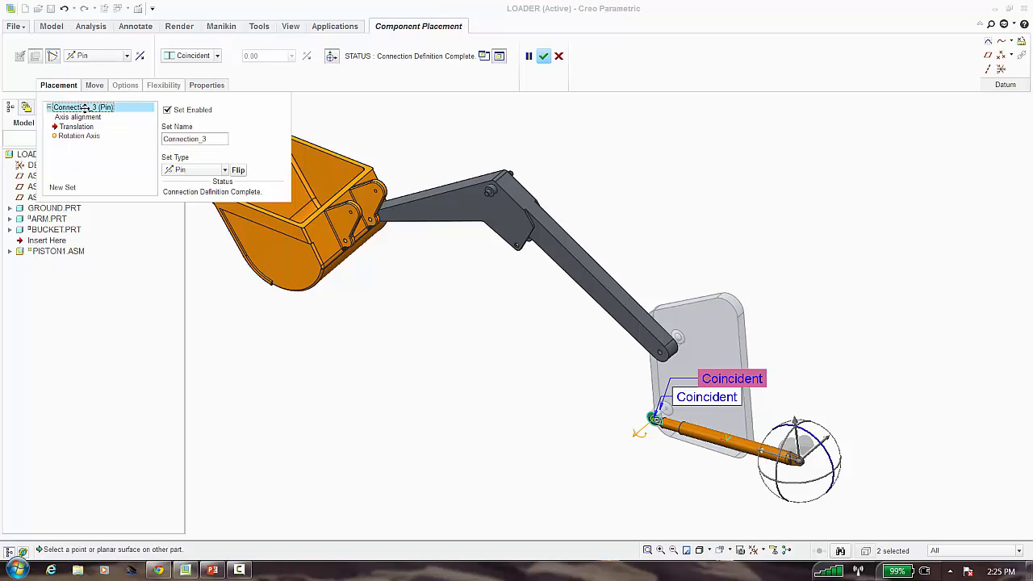
# Add a new connection set for the piston and make it a Cylinder type.
pyautogui.click(64, 188)
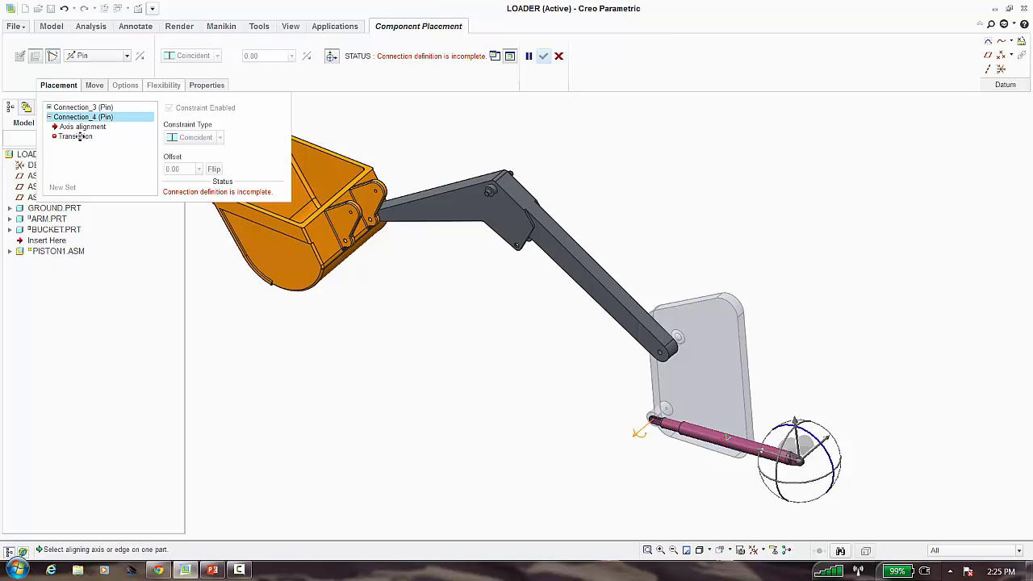
pyautogui.scroll(5, 651, 400)
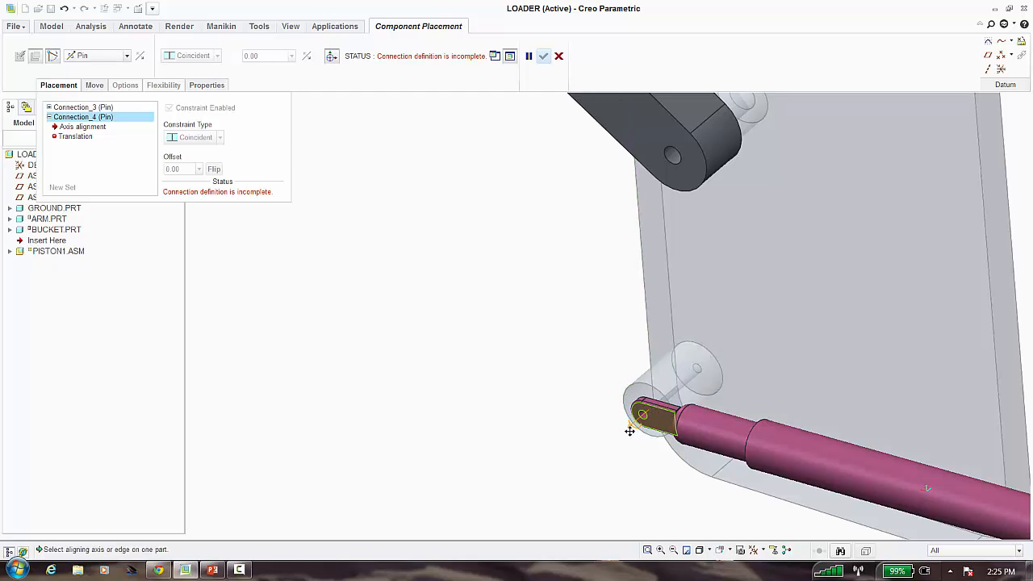
pyautogui.scroll(5, 606, 313)
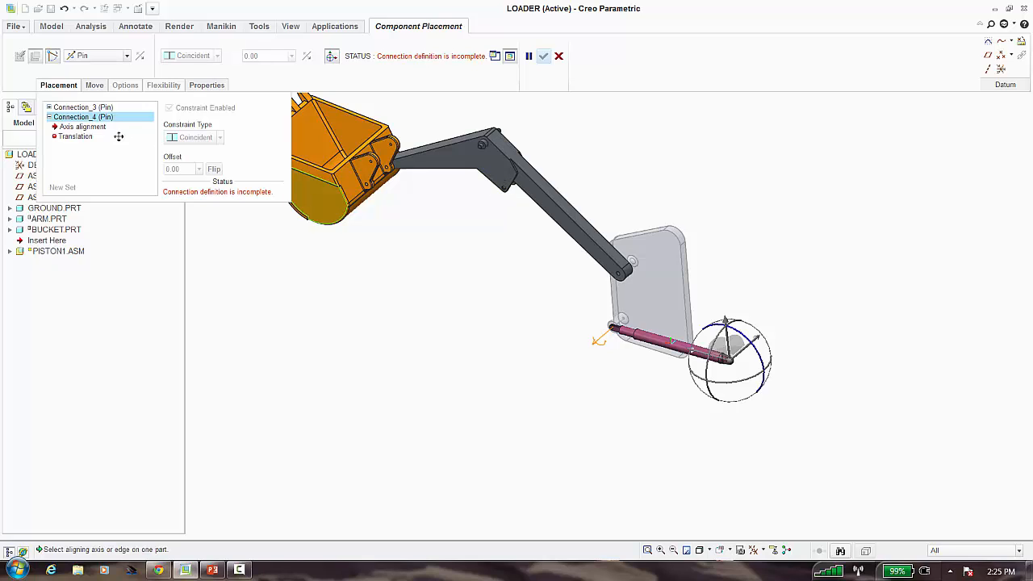
pyautogui.click(114, 60)
pyautogui.click(95, 89)
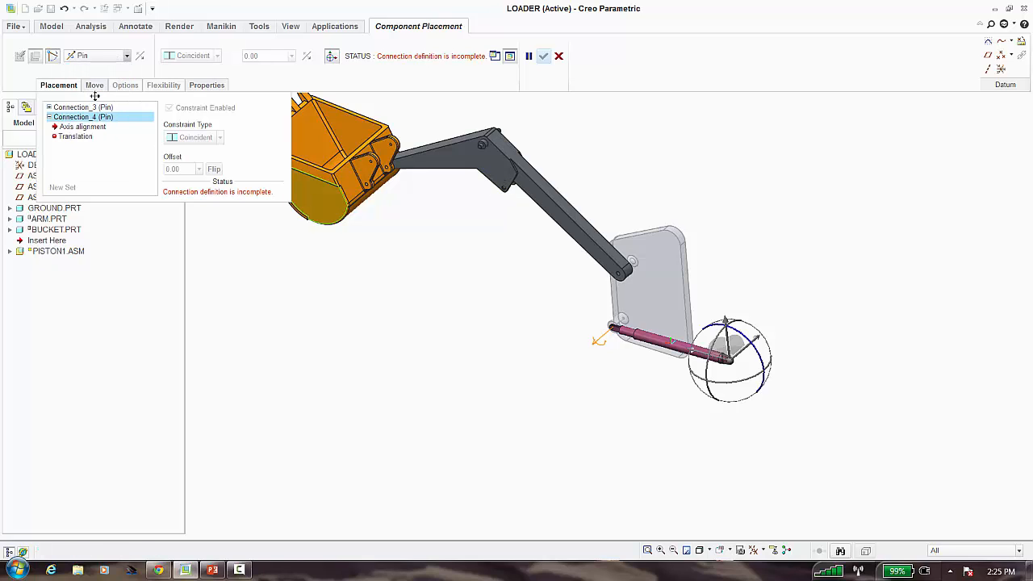
pyautogui.rightClick(90, 127)
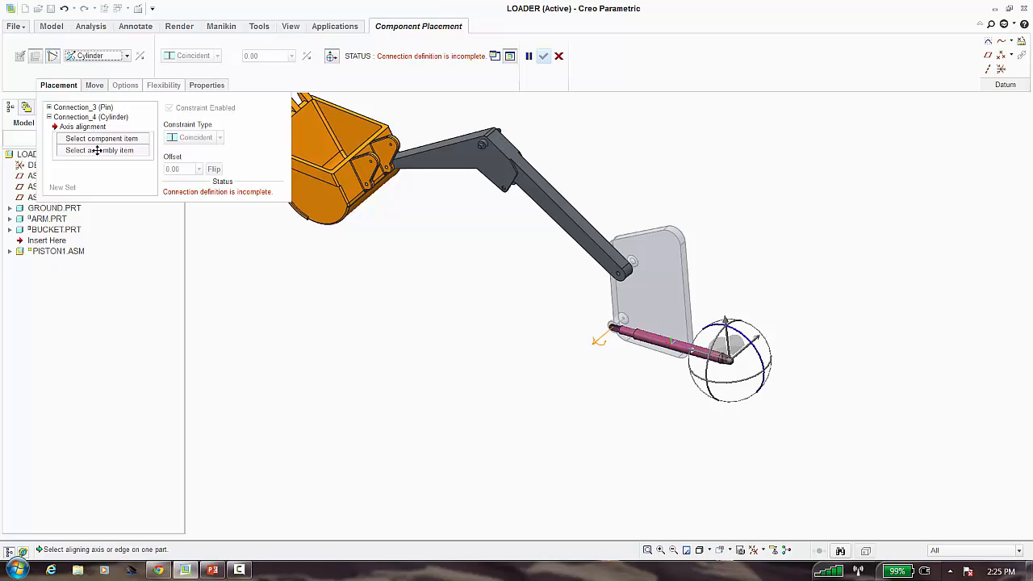
# Align F_CYLINDER1's end bore with the arm's lug hole and accept the piston placement.
pyautogui.scroll(-6, 747, 362)
pyautogui.scroll(-2, 744, 360)
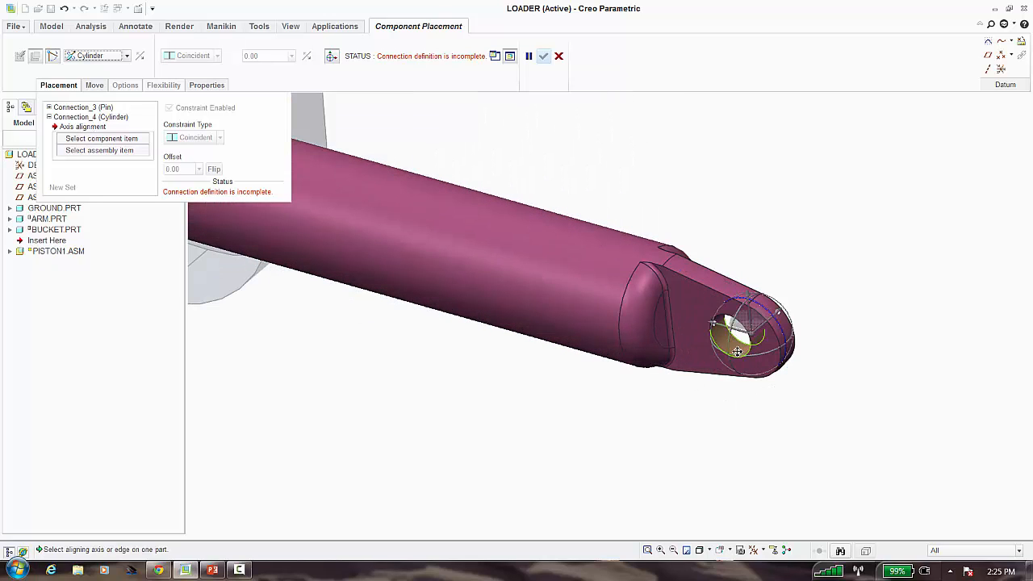
pyautogui.click(742, 355)
pyautogui.scroll(5, 726, 339)
pyautogui.scroll(2, 665, 242)
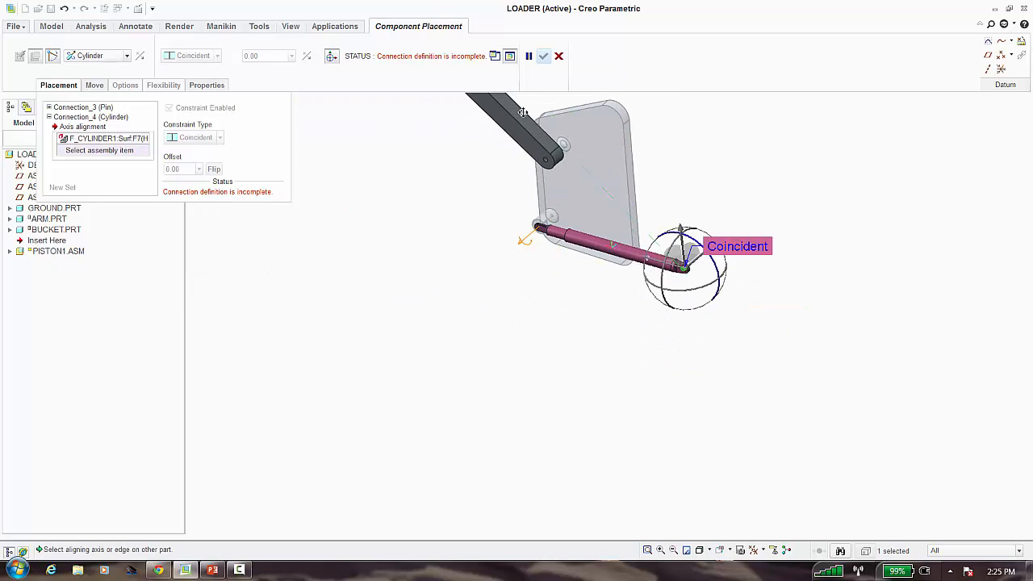
pyautogui.scroll(3, 605, 340)
pyautogui.scroll(-5, 605, 340)
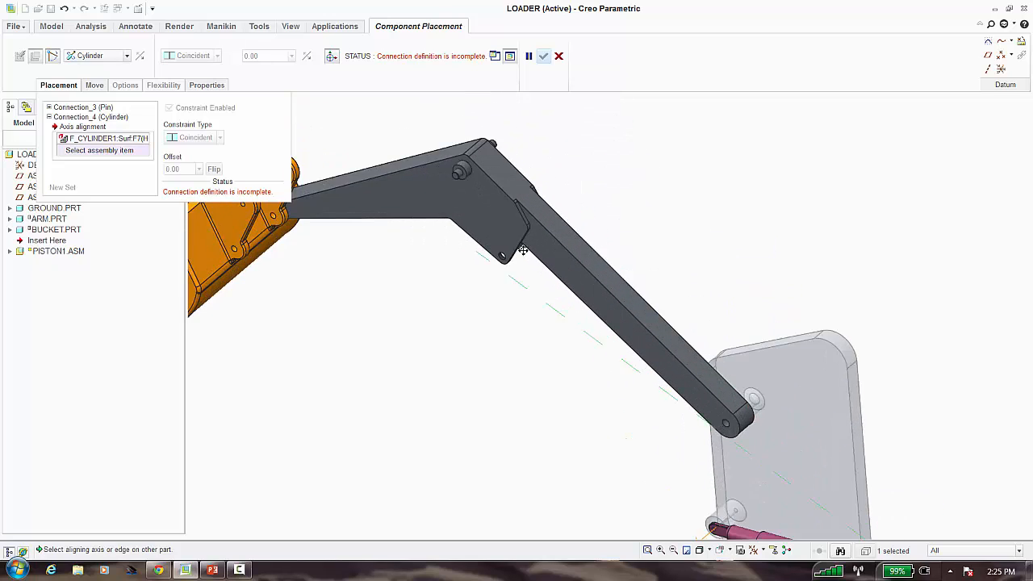
pyautogui.click(500, 266)
pyautogui.scroll(5, 508, 276)
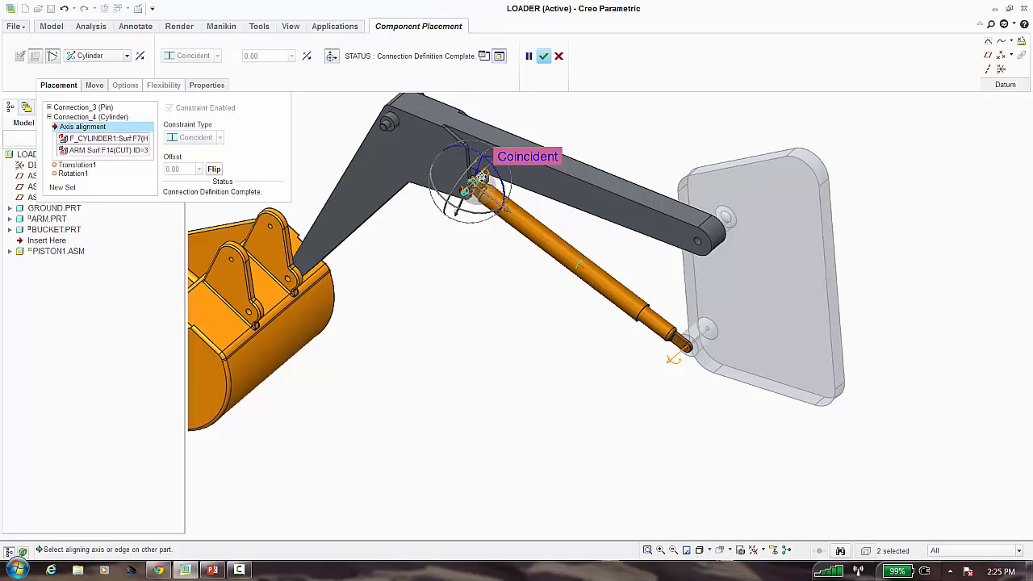
pyautogui.click(546, 56)
pyautogui.scroll(4, 555, 269)
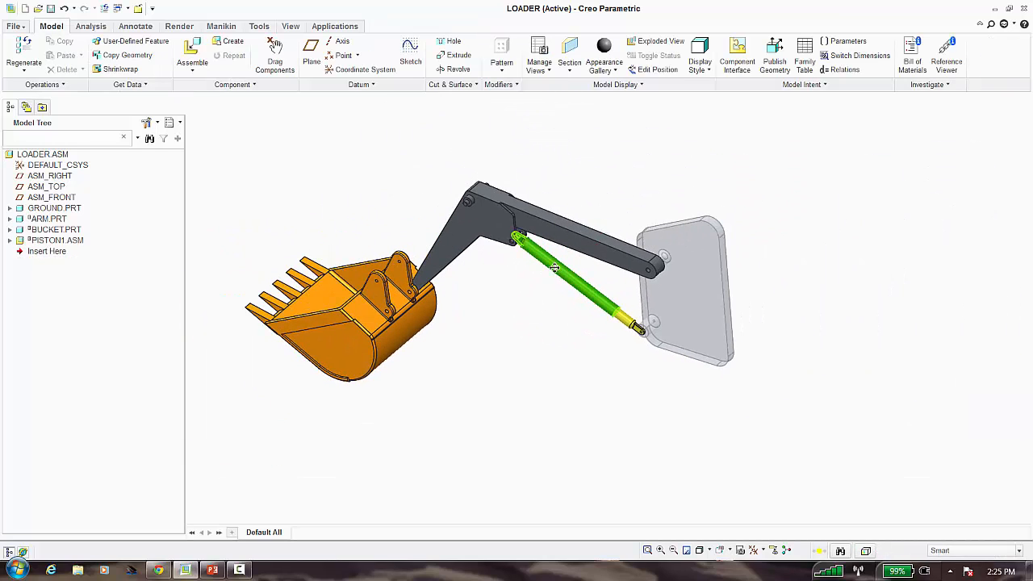
# Drag the arm to a new pose with PISTON1.ASM following, then close the drag tool.
pyautogui.click(275, 57)
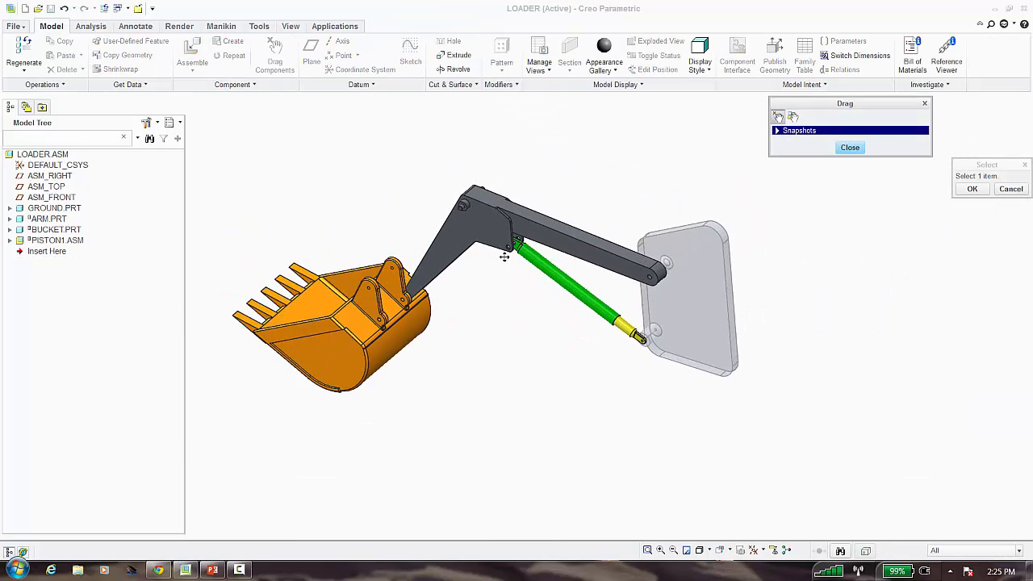
pyautogui.click(522, 263)
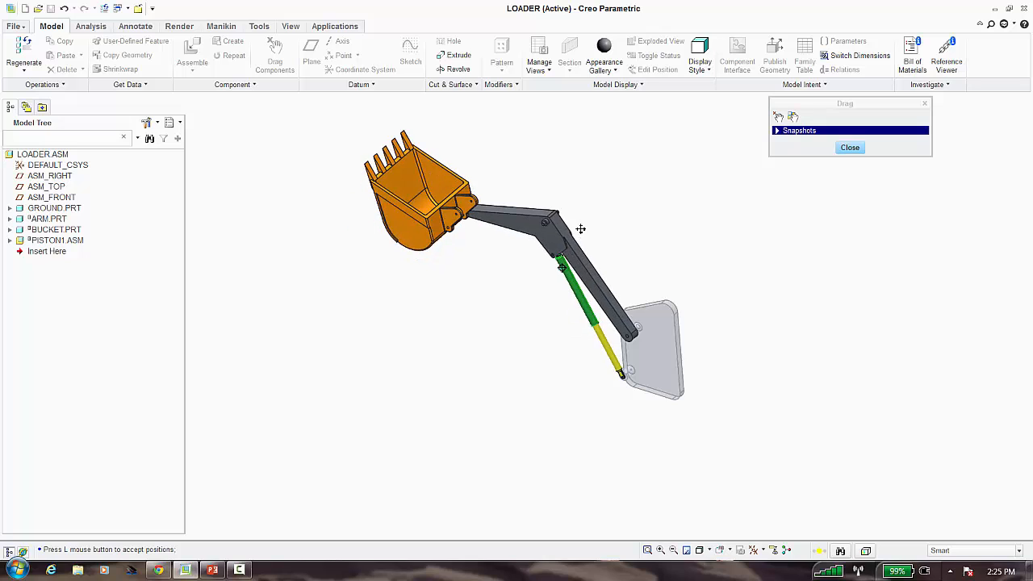
pyautogui.click(591, 356)
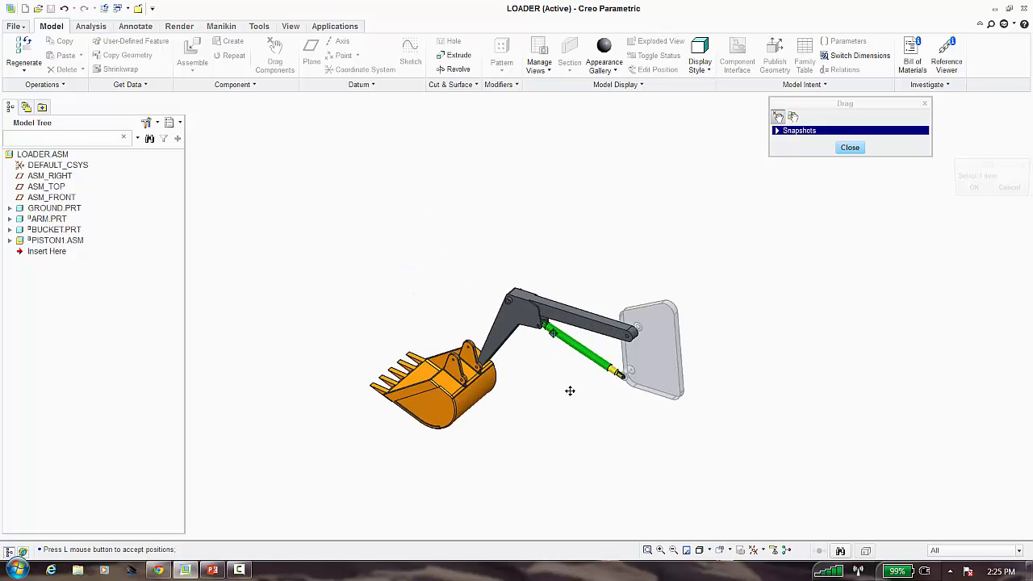
pyautogui.keyDown('shift'); pyautogui.moveTo(567, 362); pyautogui.dragTo(589, 279, button='middle'); pyautogui.keyUp('shift')
pyautogui.scroll(-3, 565, 284)
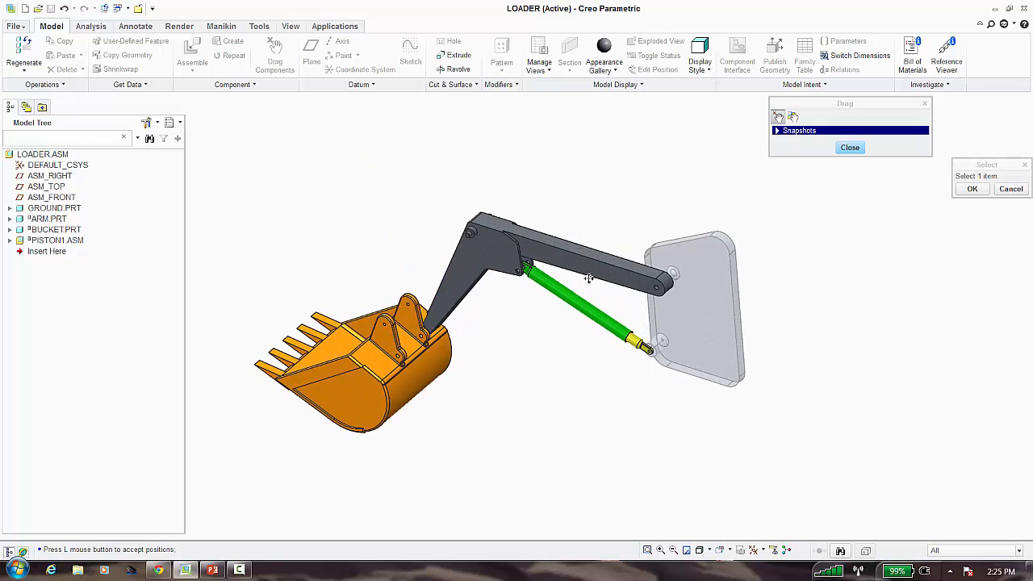
pyautogui.click(837, 153)
# Open PISTON1.ASM alone and select M_CYLINDER1.PRT and F_CYLINDER1.PRT to identify them.
pyautogui.rightClick(79, 240)
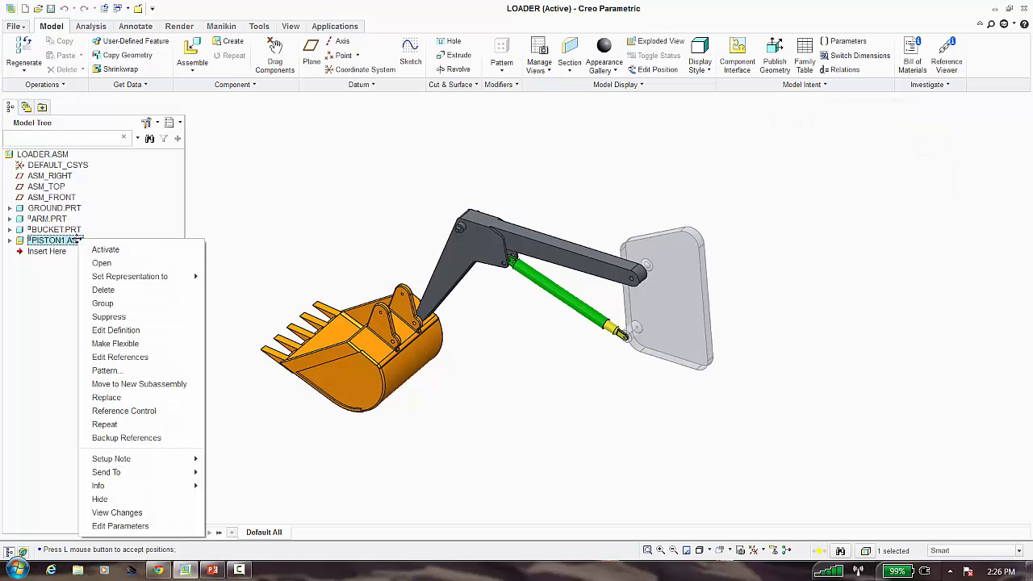
pyautogui.click(91, 263)
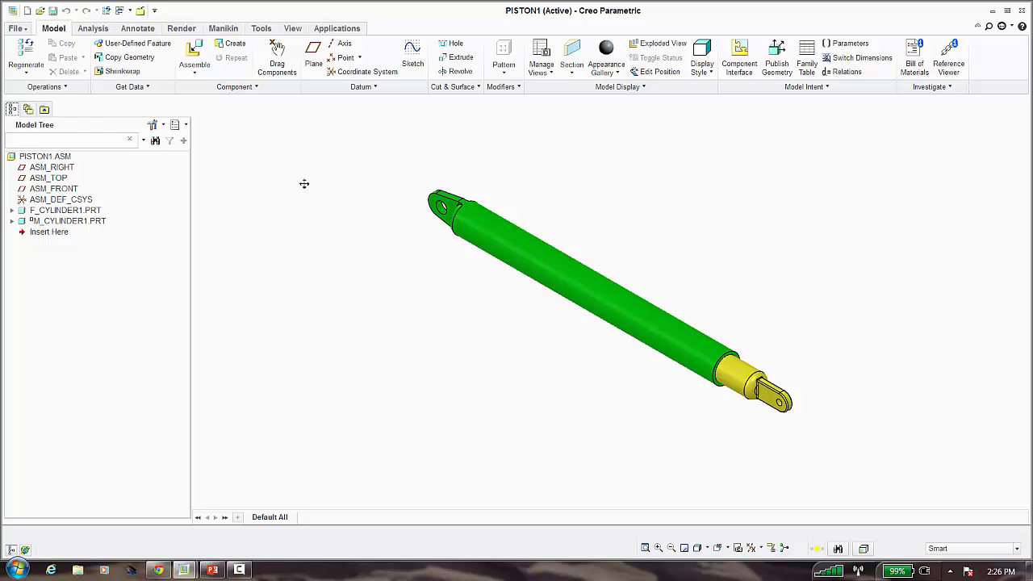
pyautogui.click(77, 221)
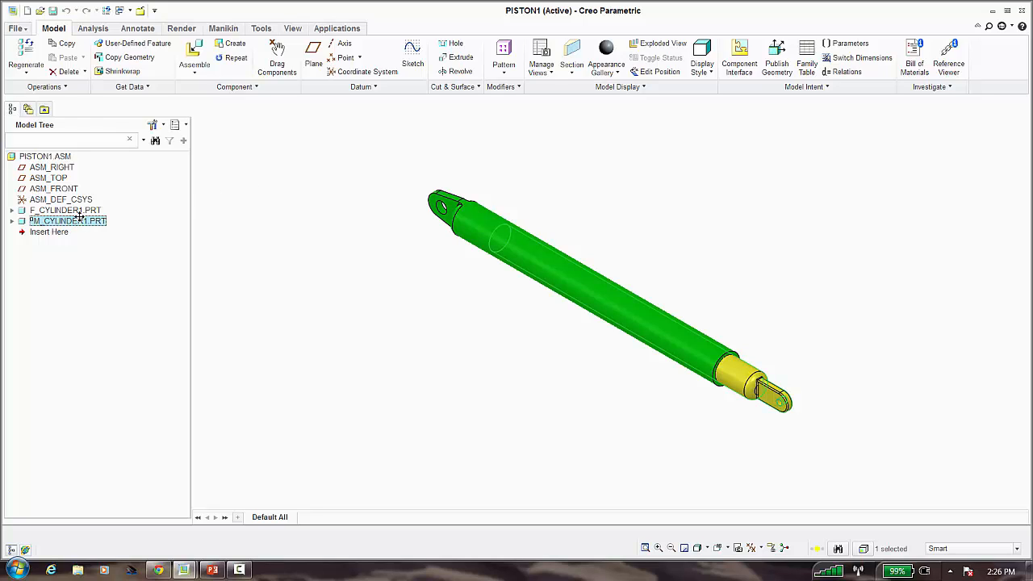
pyautogui.click(71, 211)
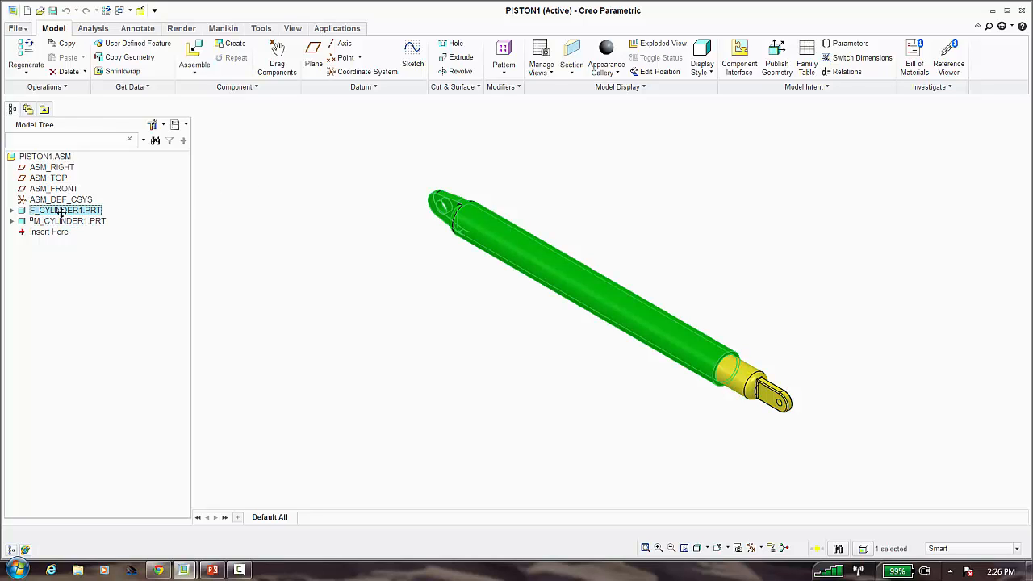
pyautogui.click(68, 221)
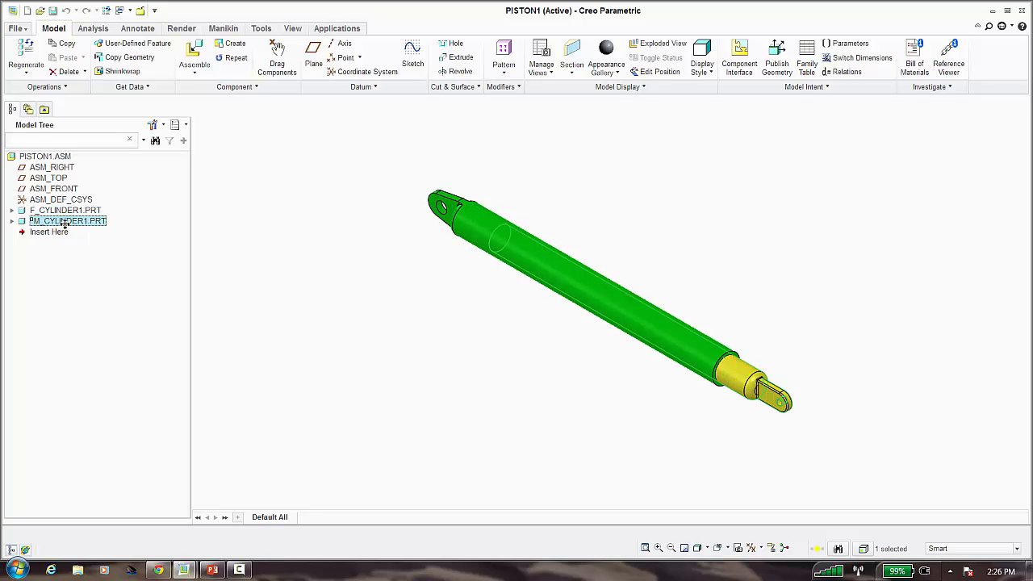
pyautogui.rightClick(66, 223)
# Review M_CYLINDER1's slider axis and rotation constraints, then show its translation position 120 with limits 80–425.
pyautogui.click(97, 339)
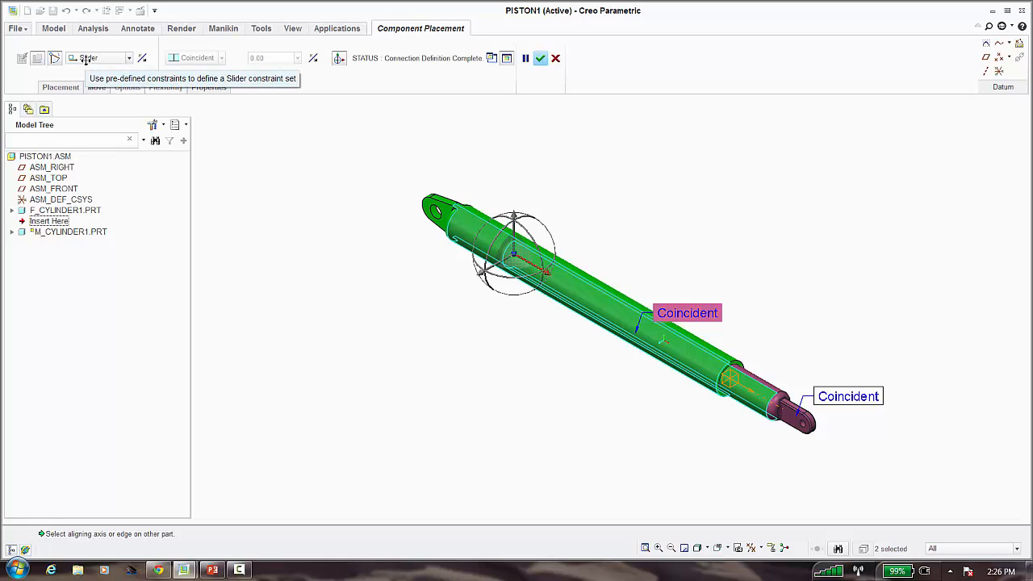
pyautogui.click(68, 88)
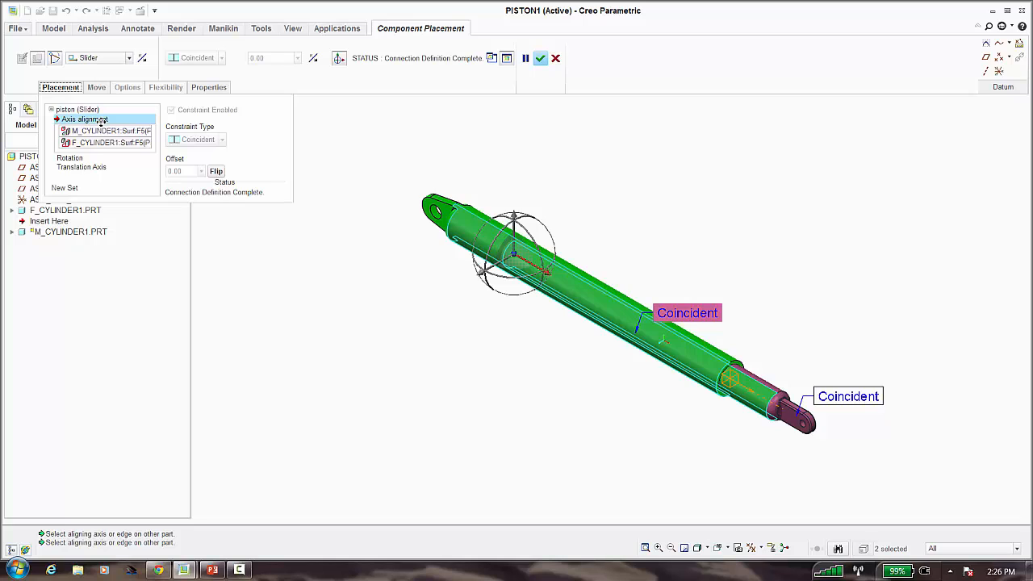
pyautogui.click(70, 158)
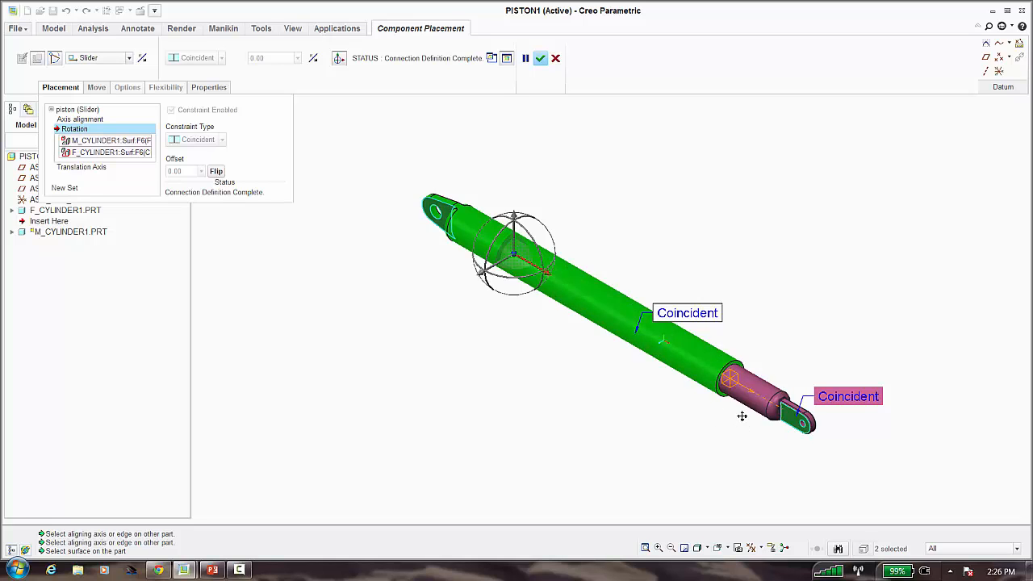
pyautogui.scroll(1, 740, 409)
pyautogui.scroll(-1, 822, 468)
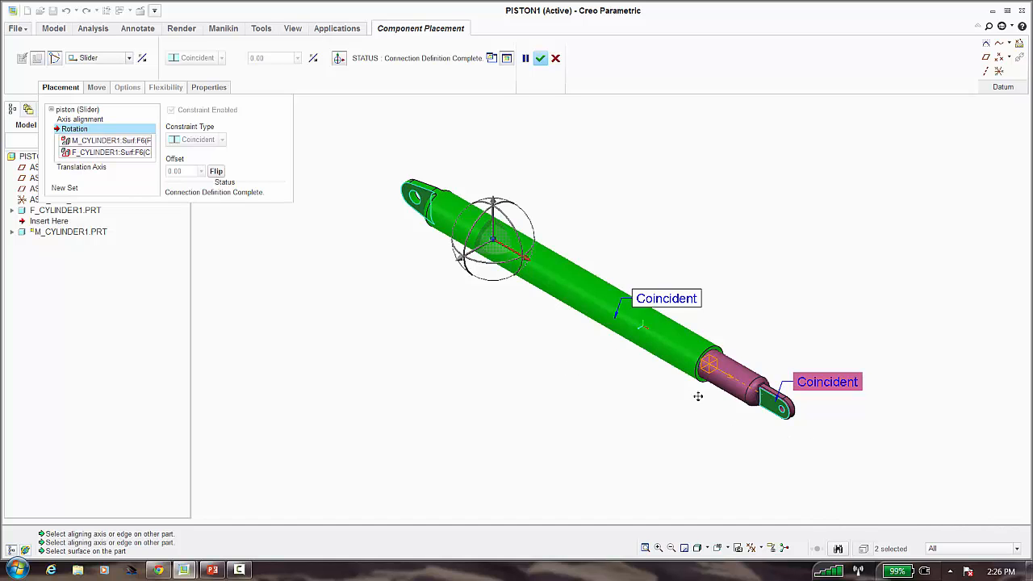
pyautogui.scroll(2, 770, 420)
pyautogui.keyDown('shift'); pyautogui.moveTo(827, 435); pyautogui.dragTo(586, 300, button='middle'); pyautogui.keyUp('shift')
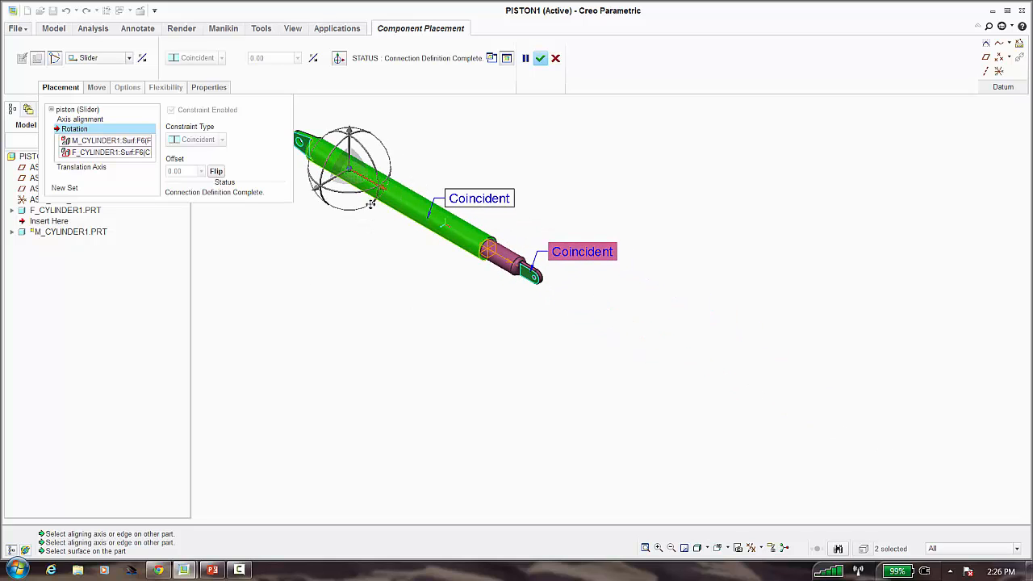
pyautogui.click(95, 167)
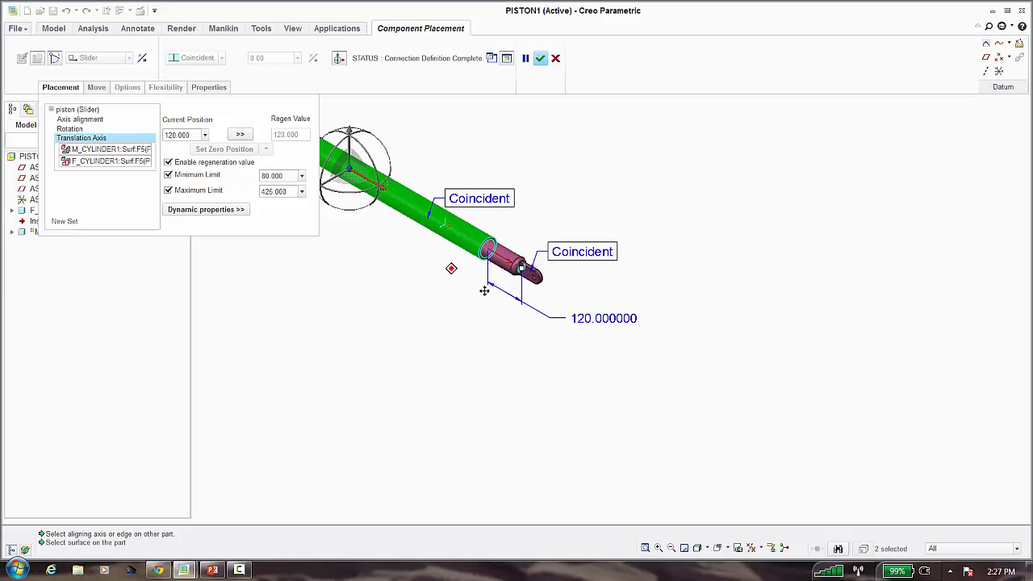
# Slide the piston rod along its axis to position 118.962 and accept the slider placement.
pyautogui.scroll(-3, 455, 267)
pyautogui.scroll(-1, 598, 321)
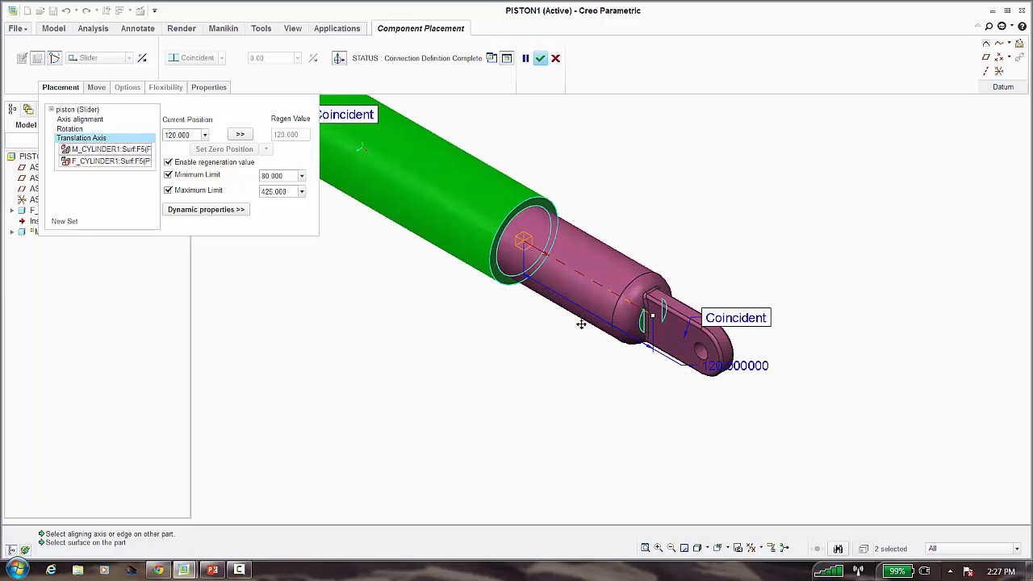
pyautogui.scroll(-2, 585, 339)
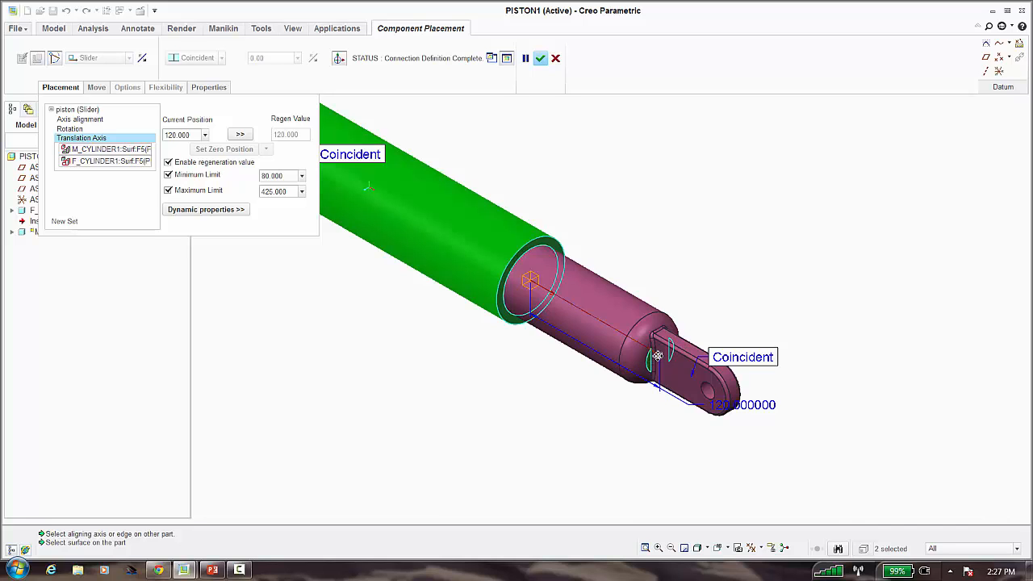
pyautogui.moveTo(649, 360)
pyautogui.mouseDown()
pyautogui.moveTo(666, 356)
pyautogui.moveTo(648, 346)
pyautogui.mouseUp()
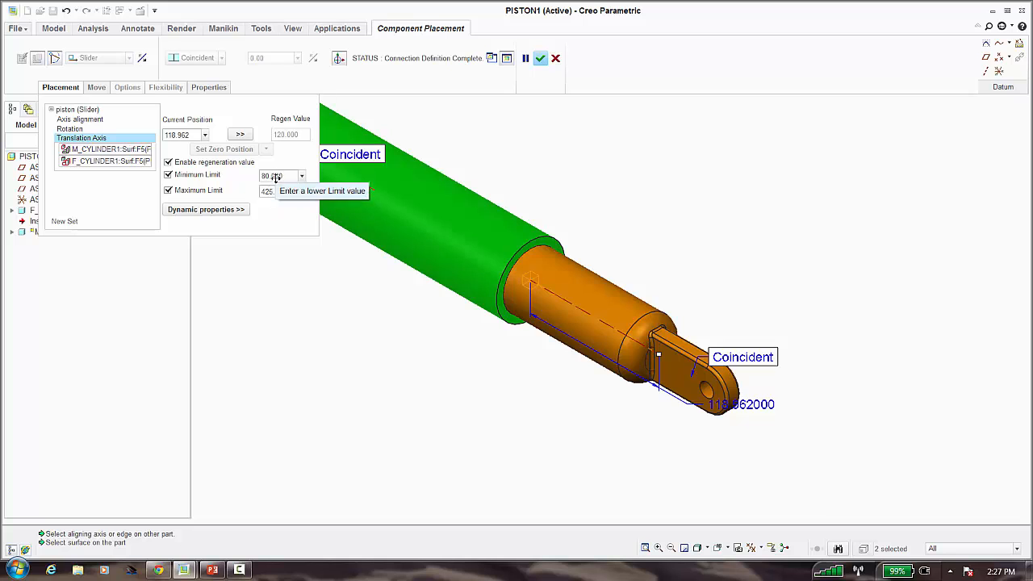
pyautogui.click(538, 57)
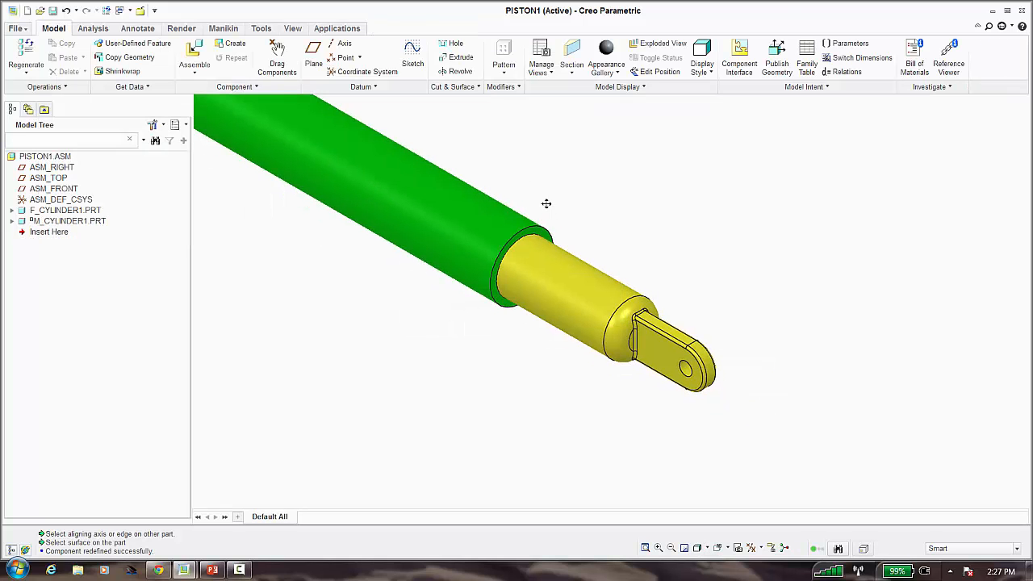
# In the LOADER assembly, drag the piston to repose the arm and bucket, then start Assemble.
pyautogui.click(141, 11)
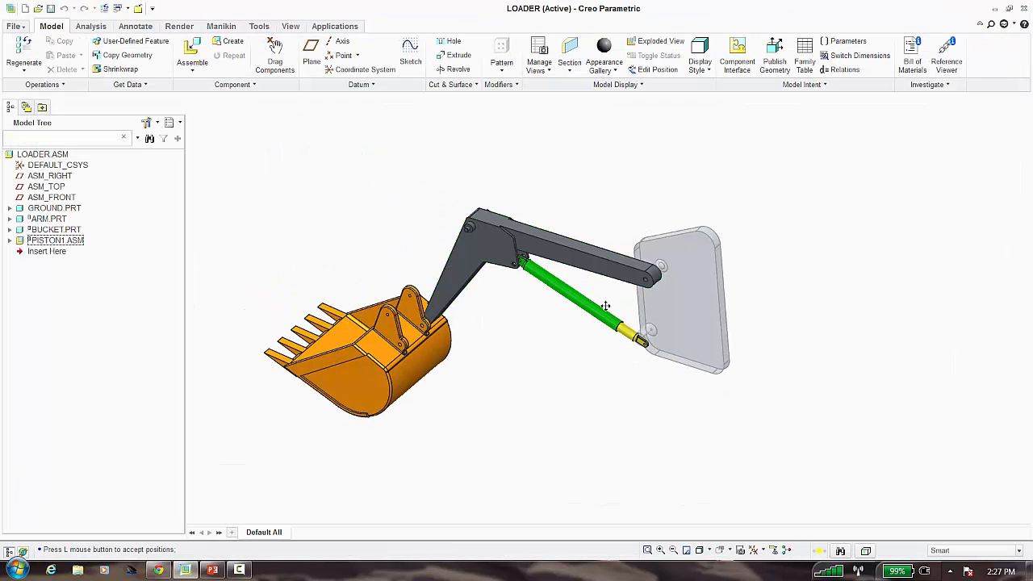
pyautogui.click(274, 56)
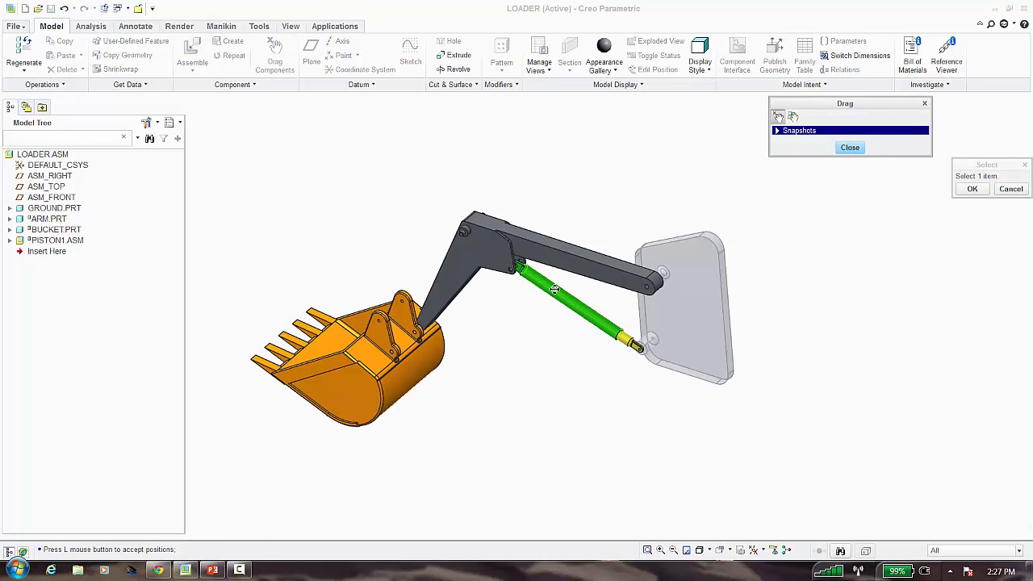
pyautogui.click(533, 267)
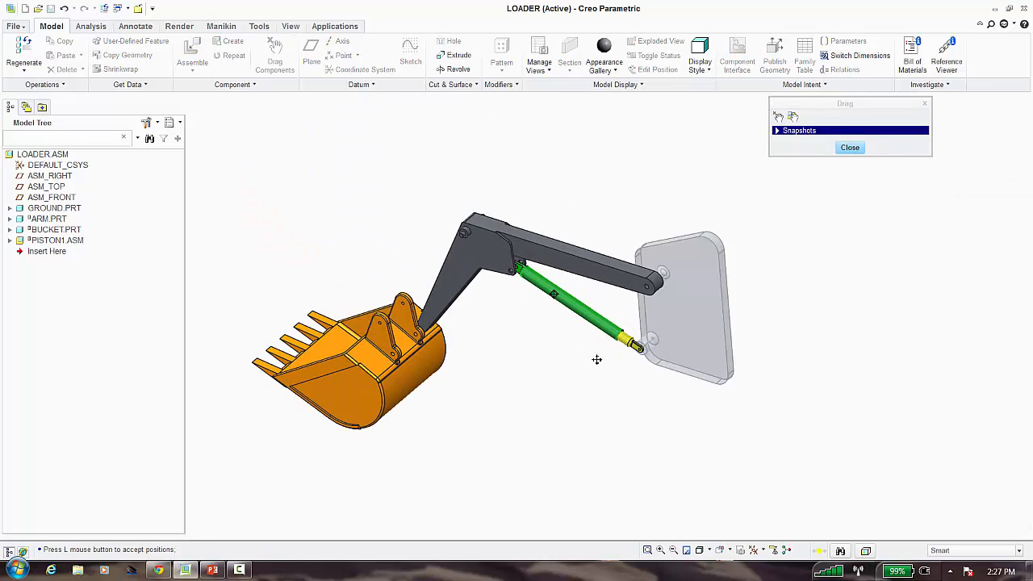
pyautogui.click(542, 273)
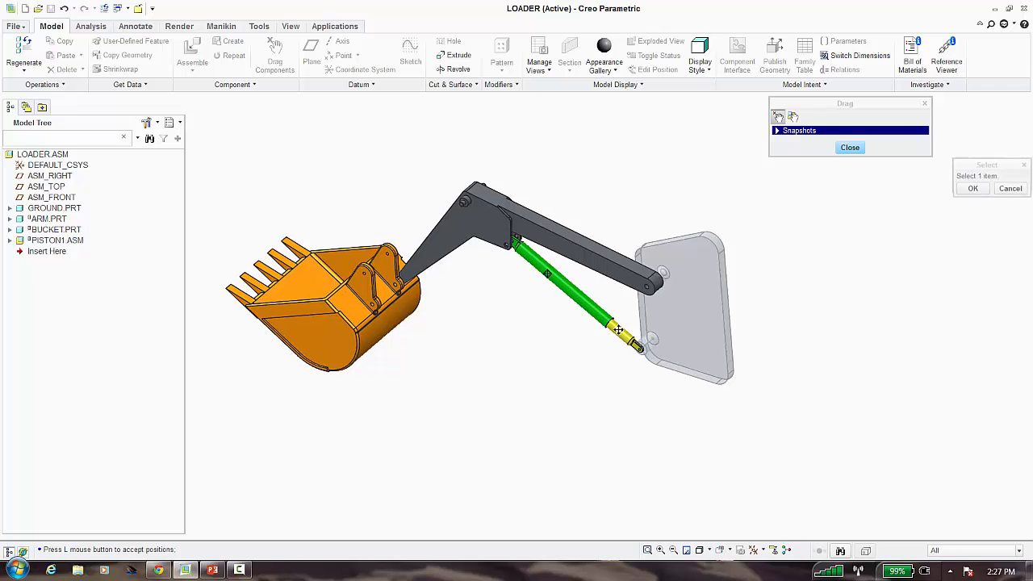
pyautogui.keyDown('shift'); pyautogui.moveTo(558, 294); pyautogui.dragTo(613, 355, button='middle'); pyautogui.keyUp('shift')
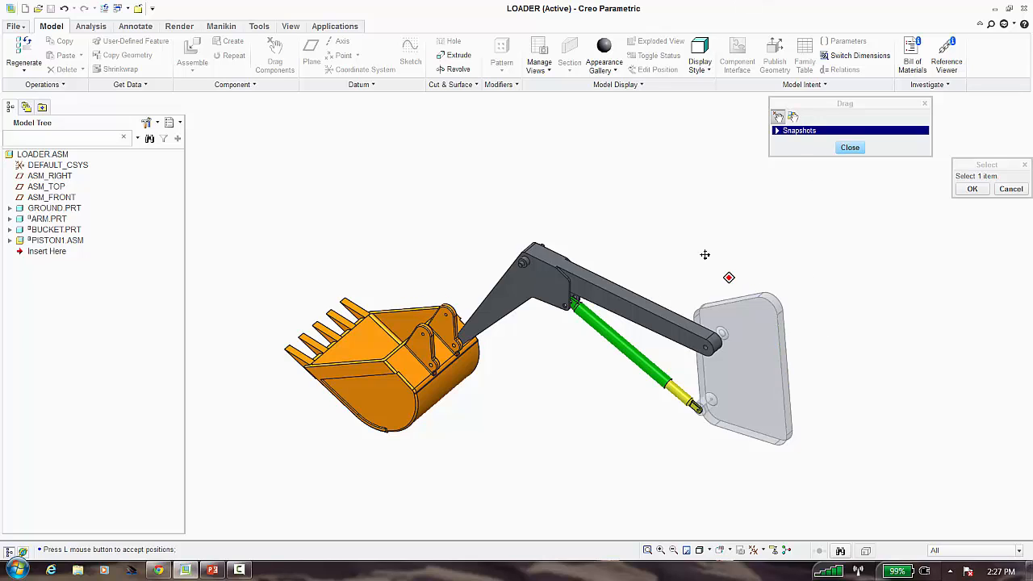
pyautogui.keyDown('shift'); pyautogui.moveTo(728, 277); pyautogui.dragTo(694, 246, button='middle'); pyautogui.keyUp('shift')
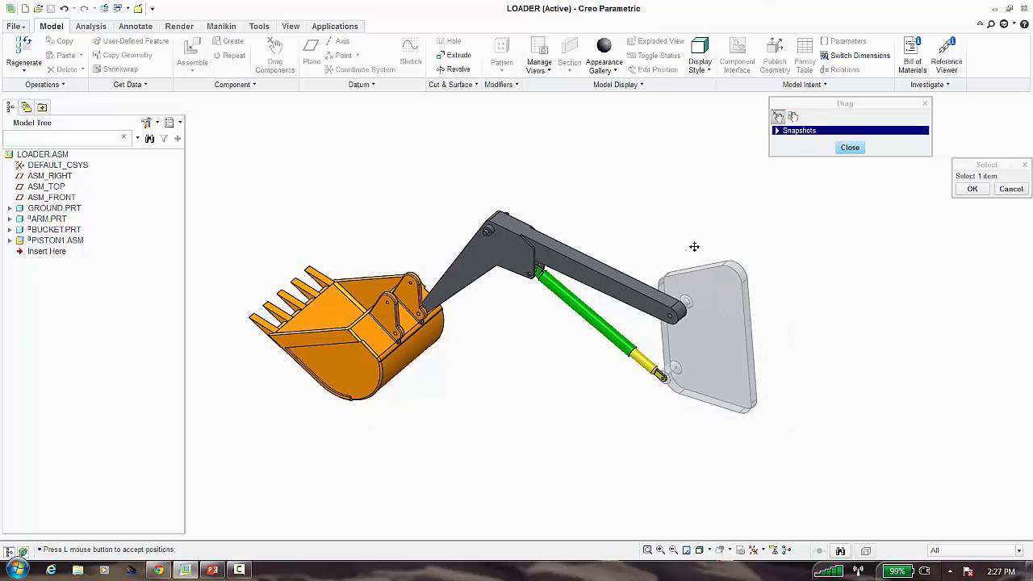
pyautogui.click(850, 147)
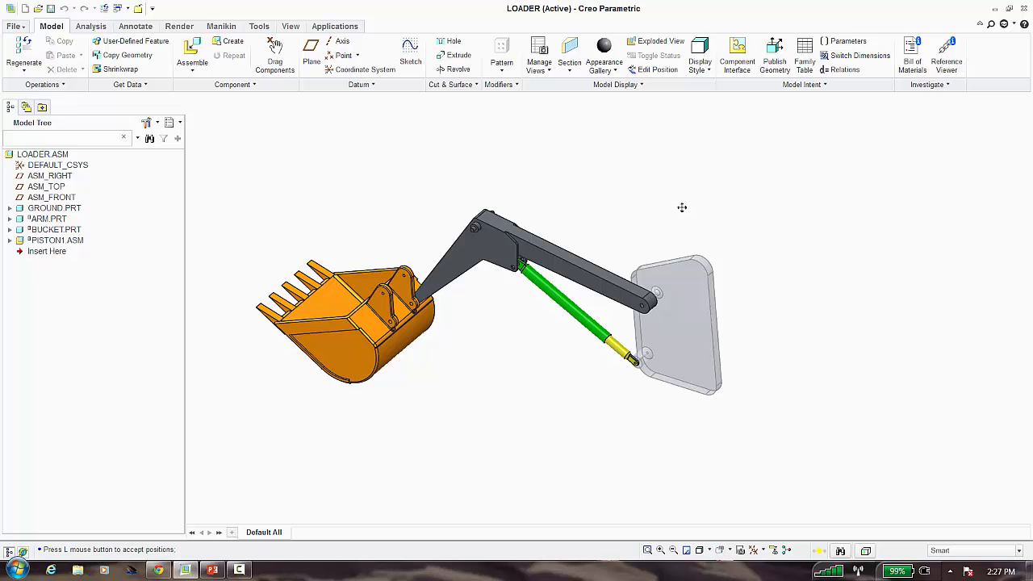
pyautogui.click(183, 60)
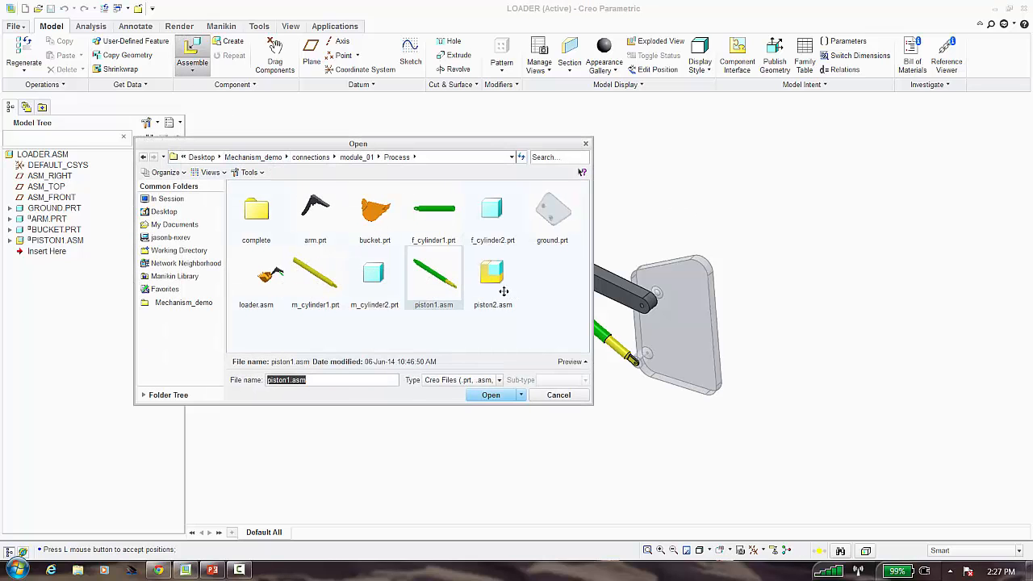
# Load piston2.asm into the loader with a Pin connection type.
pyautogui.doubleClick(494, 283)
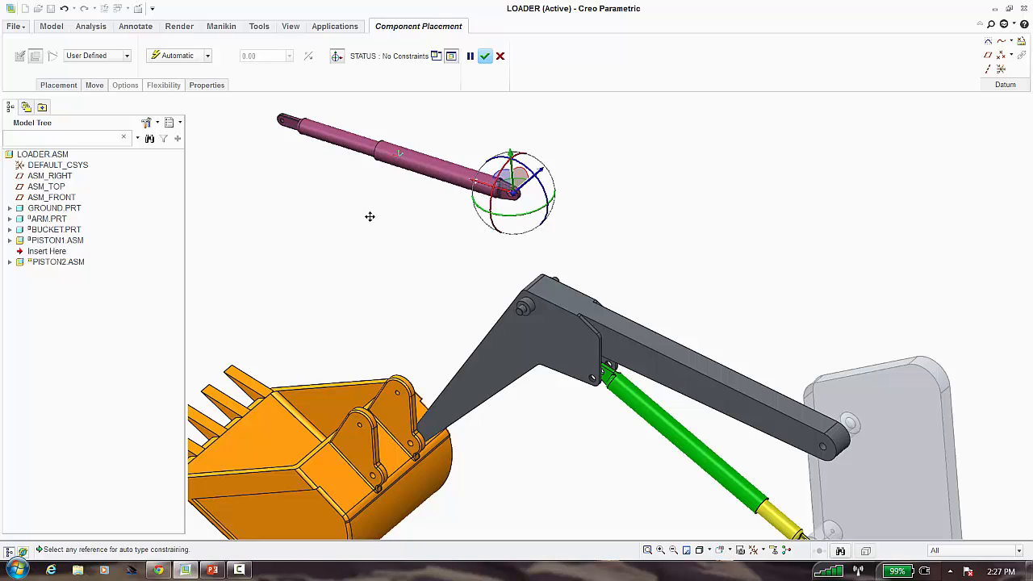
pyautogui.click(96, 53)
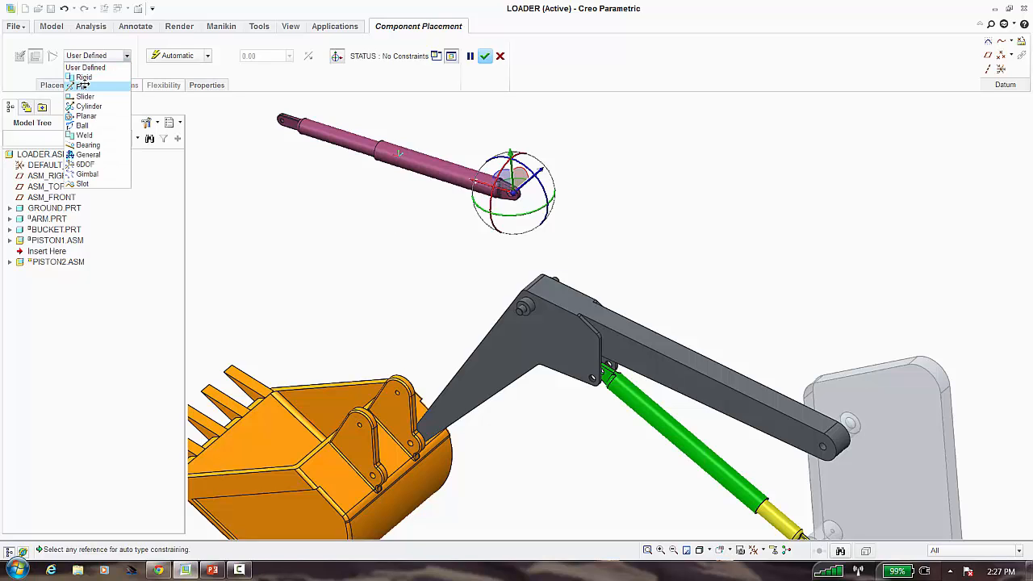
pyautogui.click(82, 86)
pyautogui.scroll(-5, 508, 185)
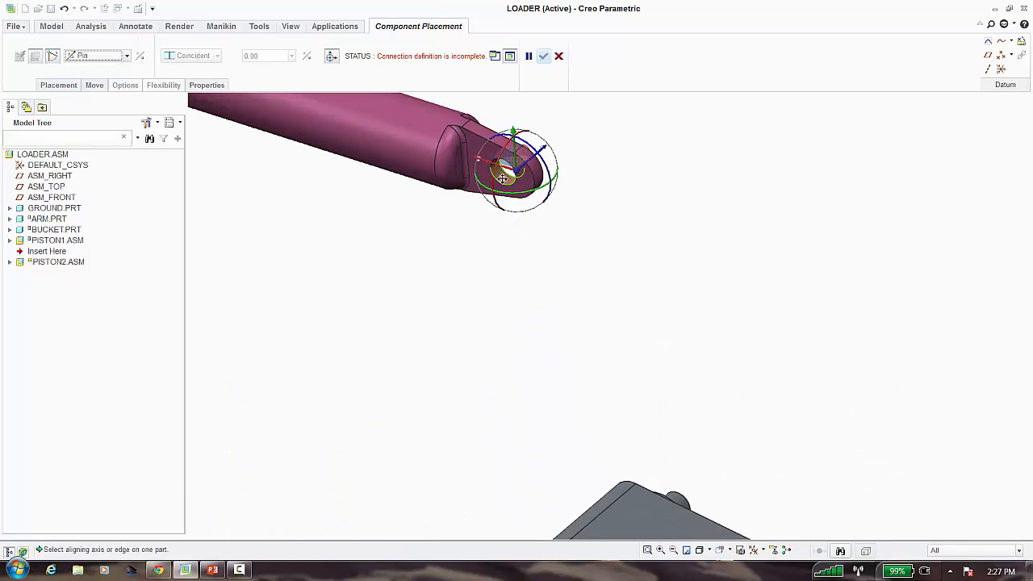
pyautogui.click(68, 84)
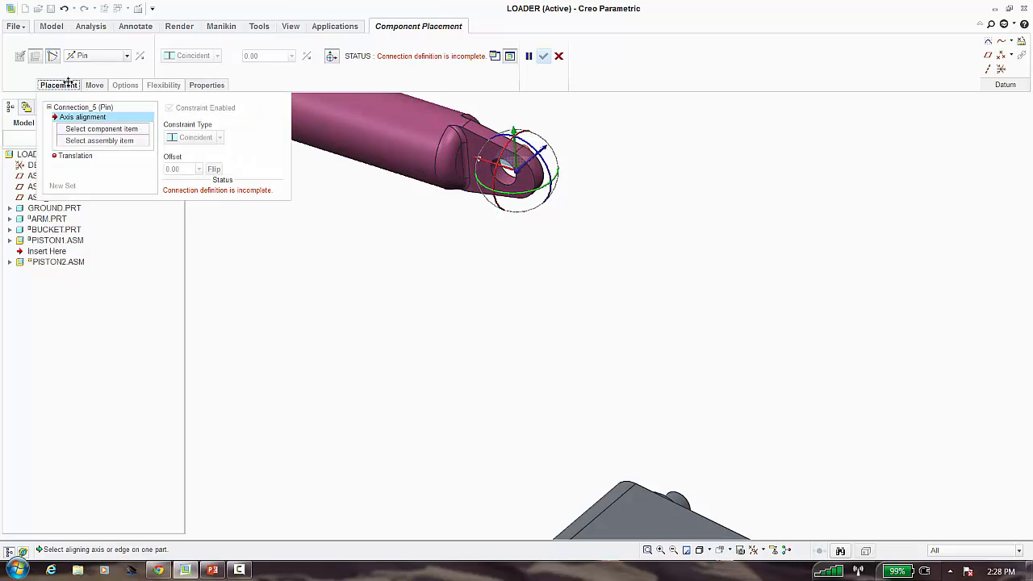
pyautogui.scroll(2, 501, 323)
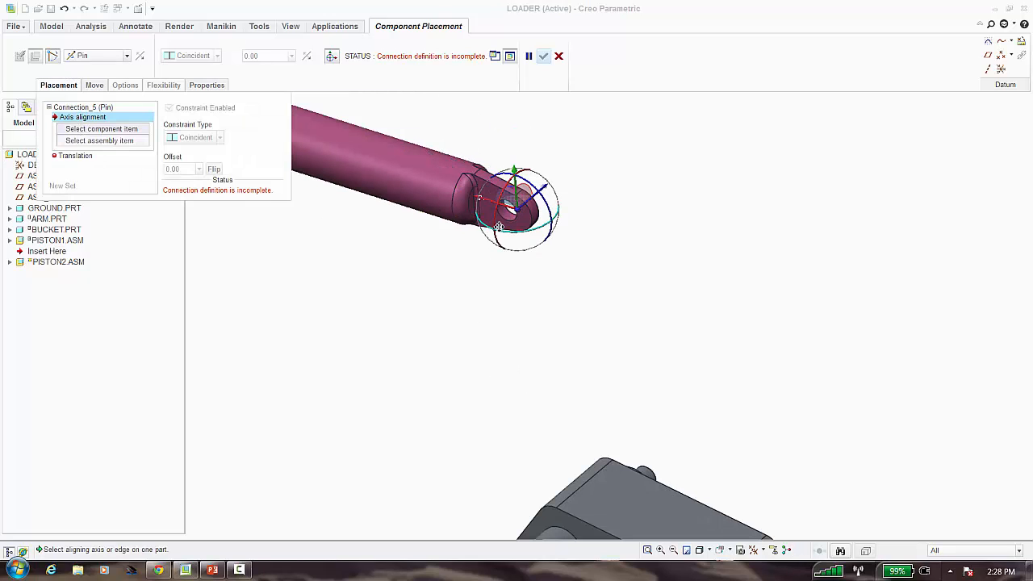
# Pin the piston end to the arm's upper boss by axis and face, then add a new connection set.
pyautogui.click(507, 214)
pyautogui.scroll(4, 508, 218)
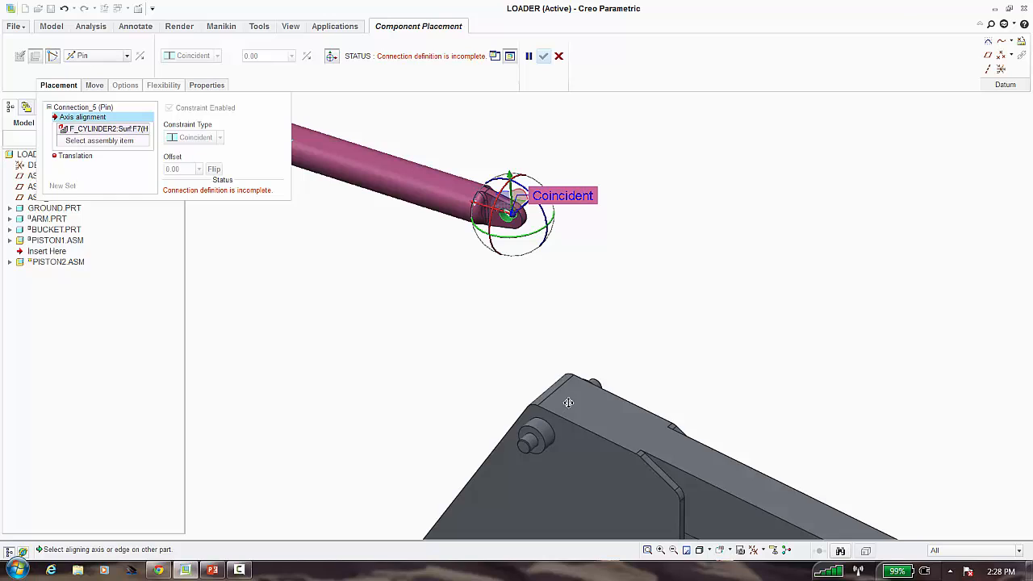
pyautogui.click(530, 440)
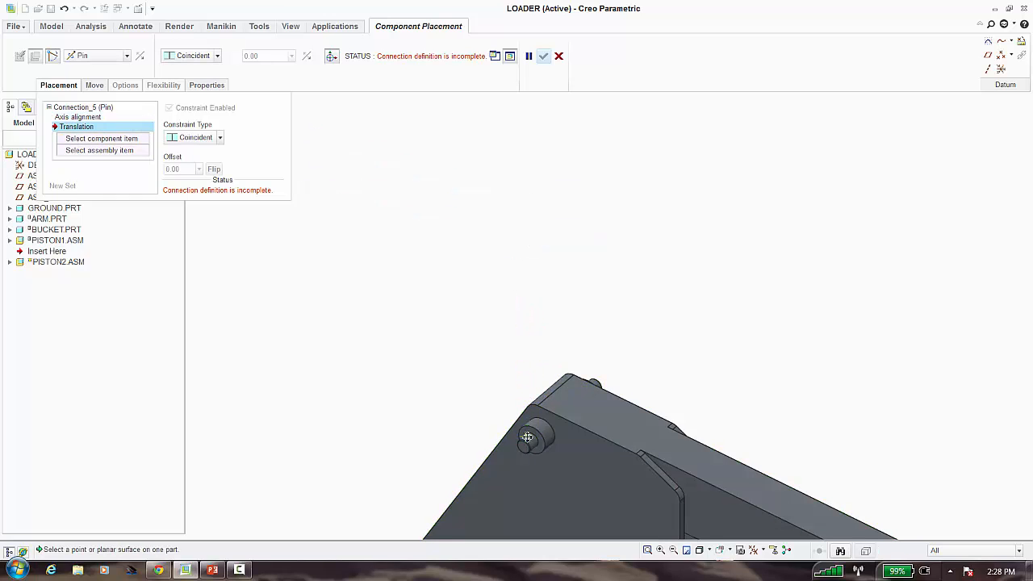
pyautogui.scroll(3, 525, 452)
pyautogui.scroll(-6, 520, 465)
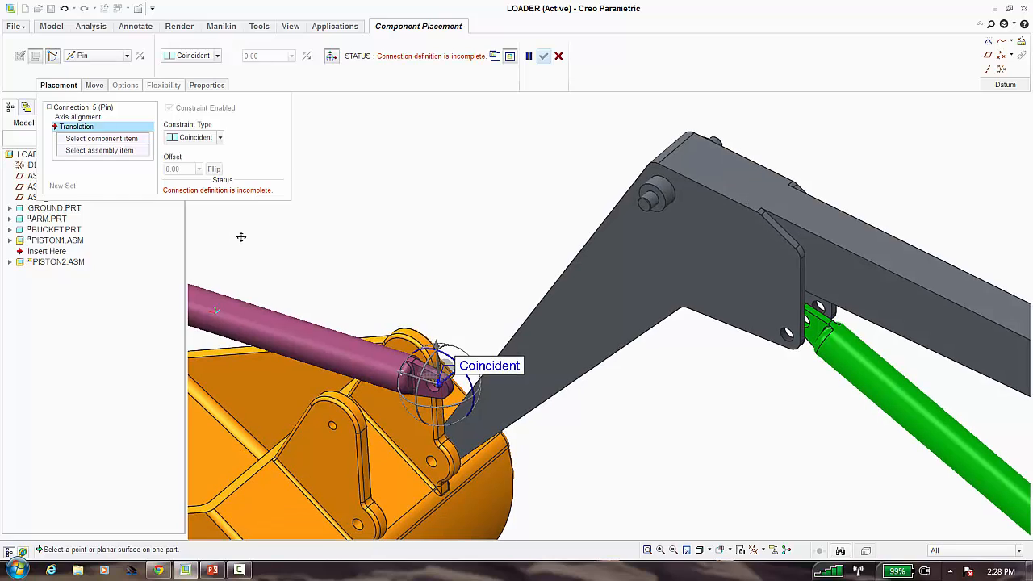
pyautogui.click(650, 197)
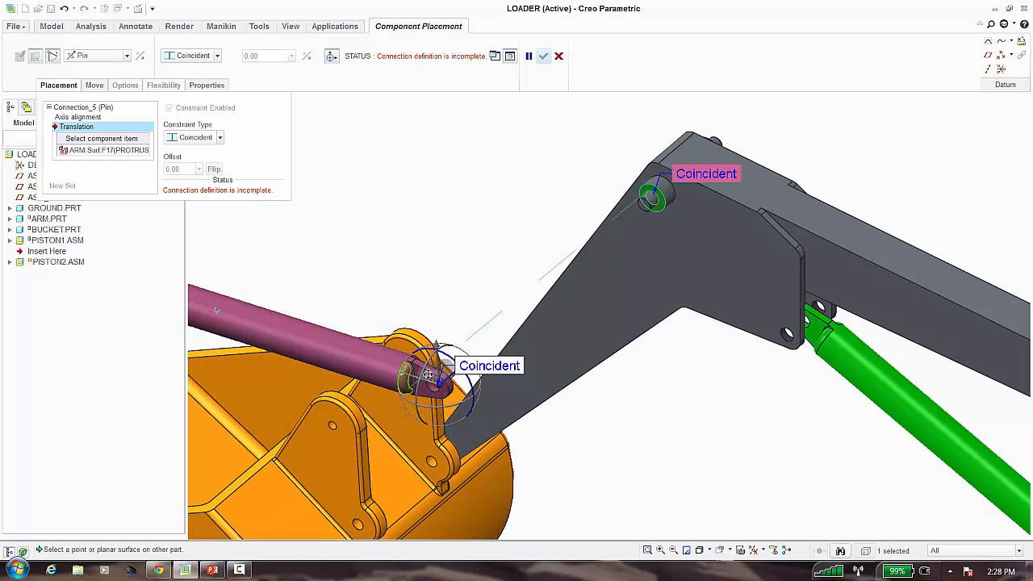
pyautogui.scroll(-4, 422, 367)
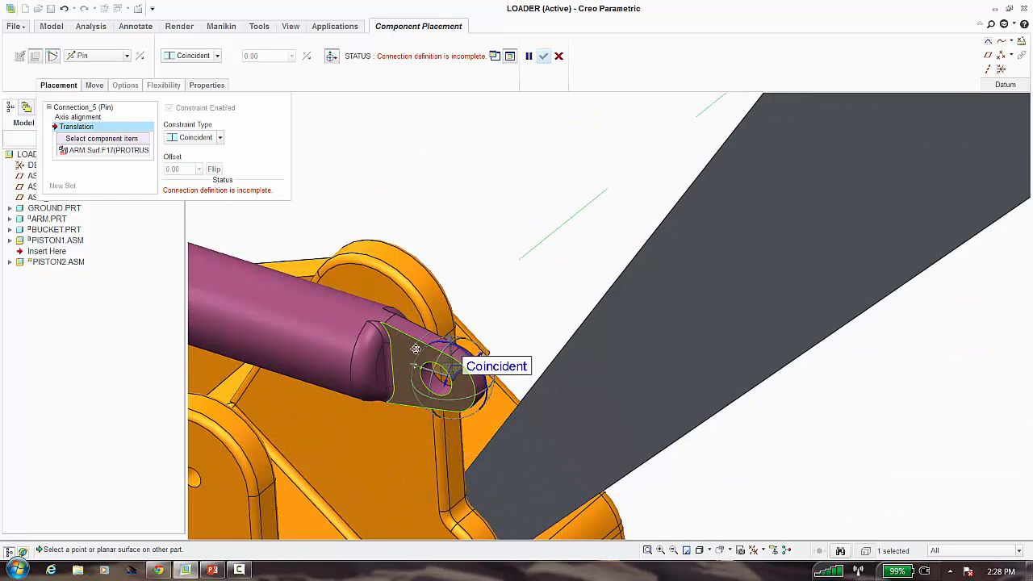
pyautogui.click(415, 349)
pyautogui.scroll(5, 427, 341)
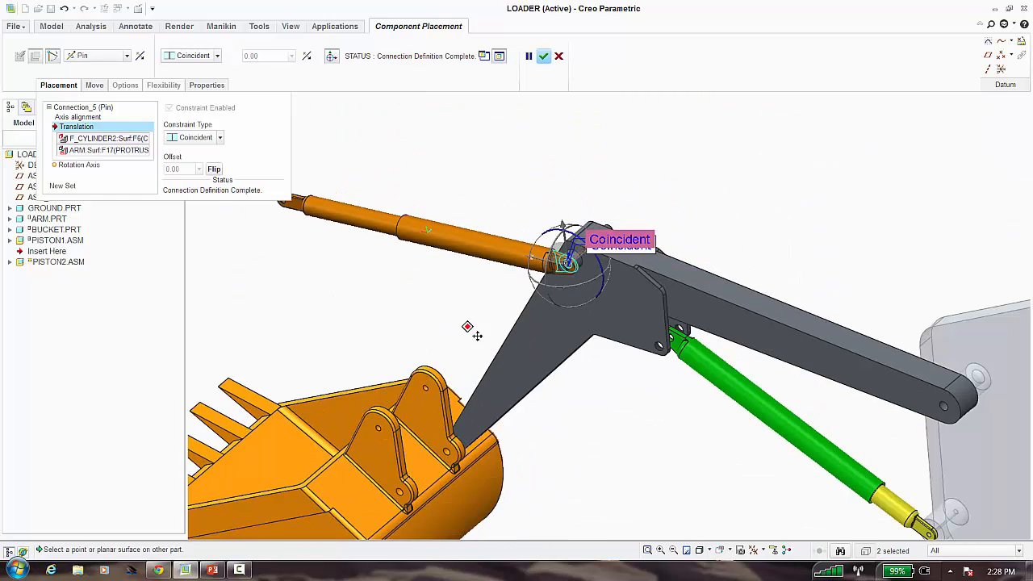
pyautogui.keyDown('shift'); pyautogui.moveTo(467, 328); pyautogui.dragTo(501, 300, button='middle'); pyautogui.keyUp('shift')
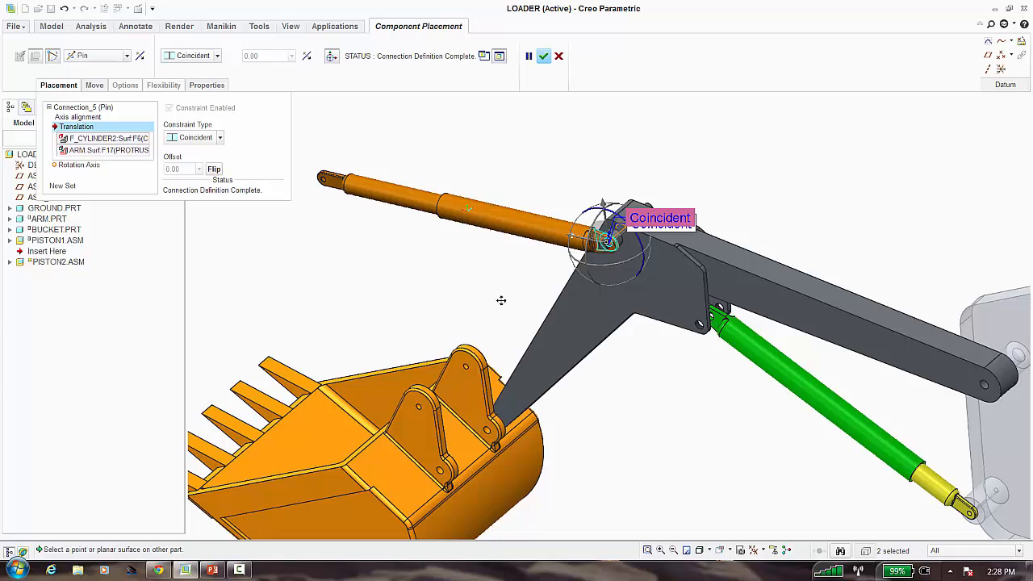
pyautogui.click(70, 186)
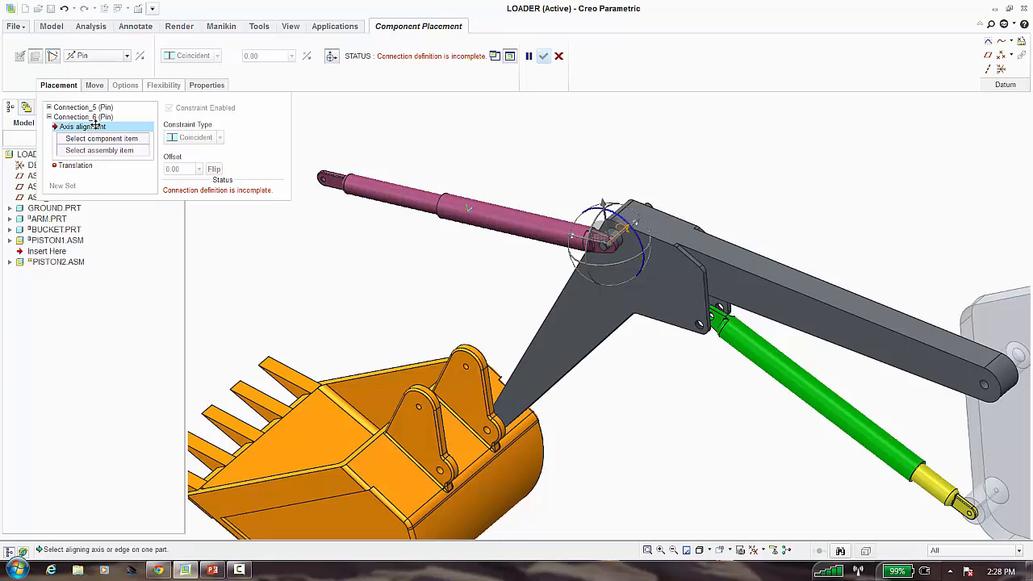
# Change the second connection to Cylinder and pick the rod-end hole axis.
pyautogui.click(94, 55)
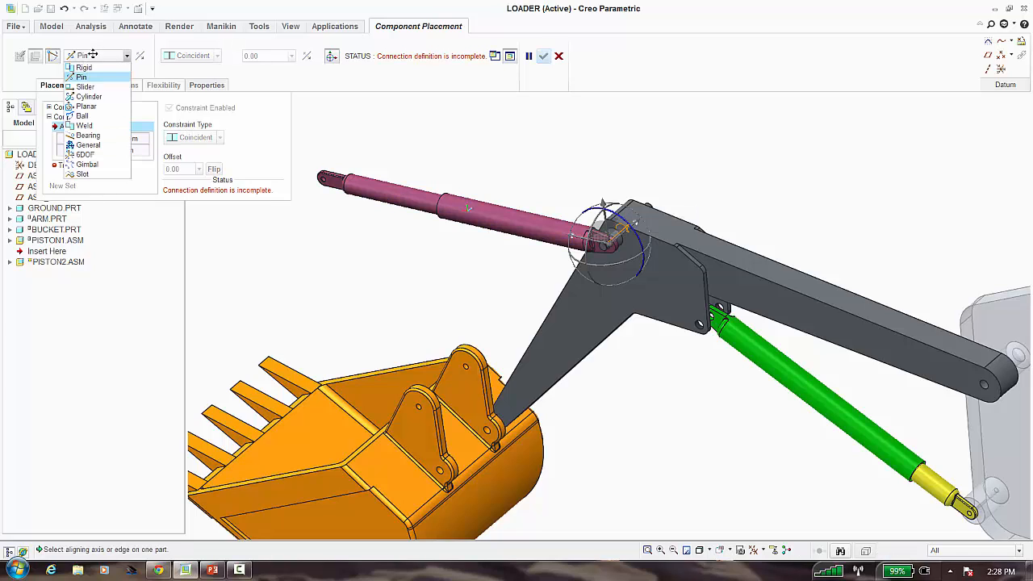
pyautogui.click(88, 97)
pyautogui.scroll(2, 495, 232)
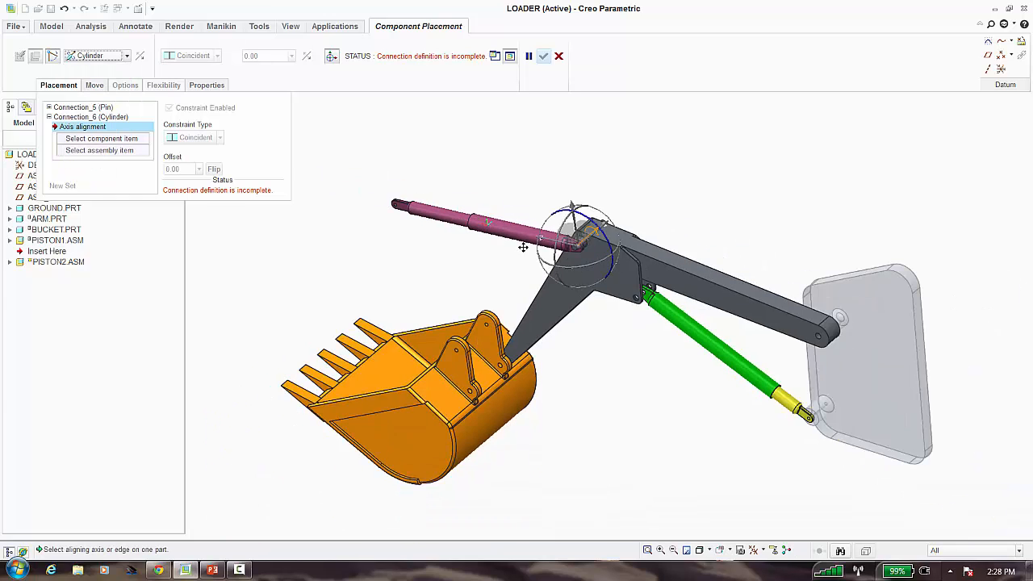
pyautogui.keyDown('shift'); pyautogui.moveTo(490, 231); pyautogui.dragTo(528, 204, button='middle'); pyautogui.keyUp('shift')
pyautogui.scroll(-8, 432, 178)
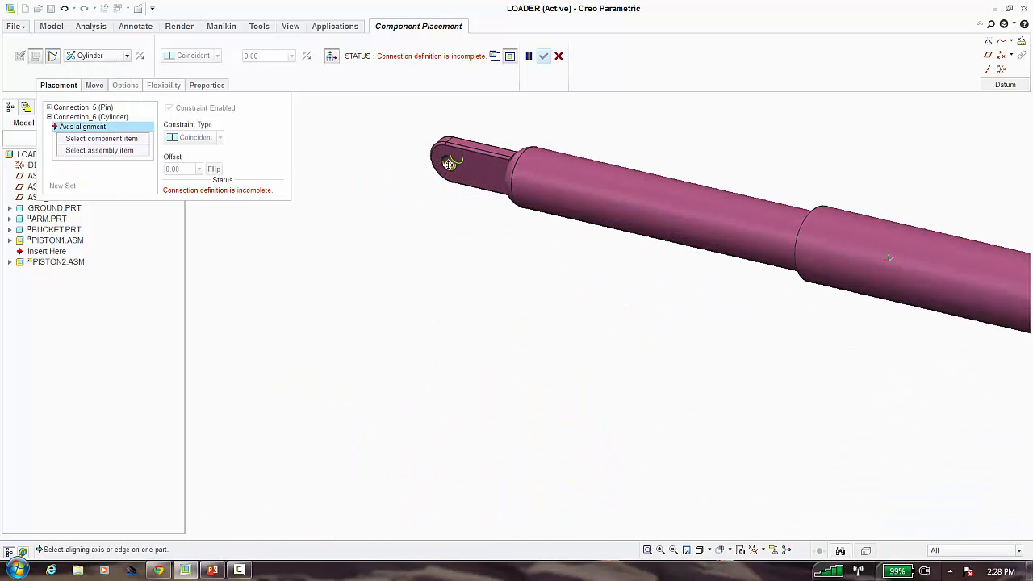
pyautogui.click(447, 167)
pyautogui.scroll(2, 448, 165)
pyautogui.scroll(1, 502, 244)
# Align the rod end with the bucket lug hole, accept piston2's placement, and swing the bucket to test.
pyautogui.keyDown('shift'); pyautogui.moveTo(495, 238); pyautogui.dragTo(333, 130, button='middle'); pyautogui.keyUp('shift')
pyautogui.keyDown('shift'); pyautogui.moveTo(555, 364); pyautogui.dragTo(491, 313, button='middle'); pyautogui.keyUp('shift')
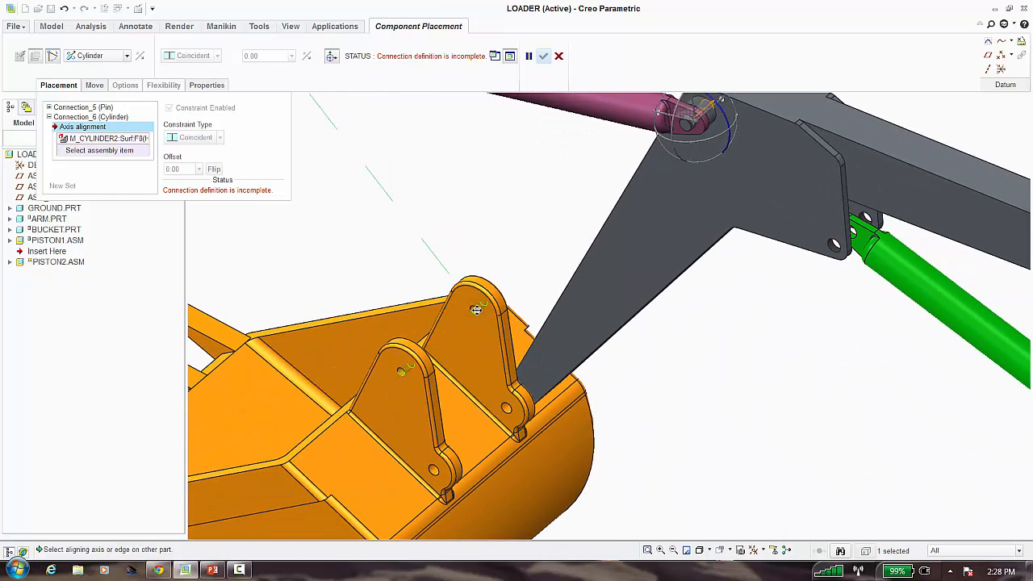
pyautogui.click(489, 313)
pyautogui.scroll(2, 442, 320)
pyautogui.scroll(1, 442, 314)
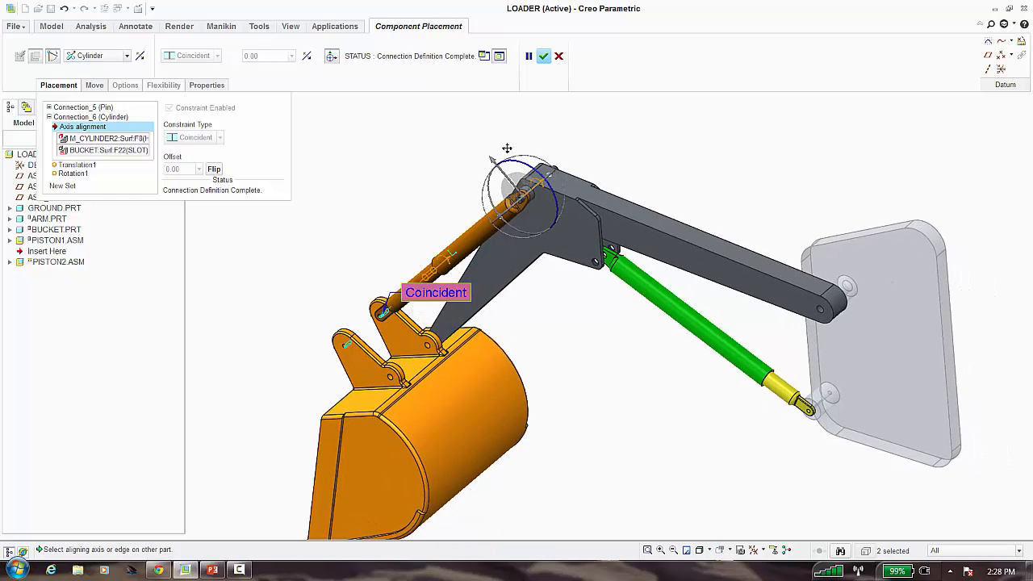
pyautogui.click(543, 55)
pyautogui.moveTo(501, 257); pyautogui.dragTo(323, 209)
pyautogui.click(271, 66)
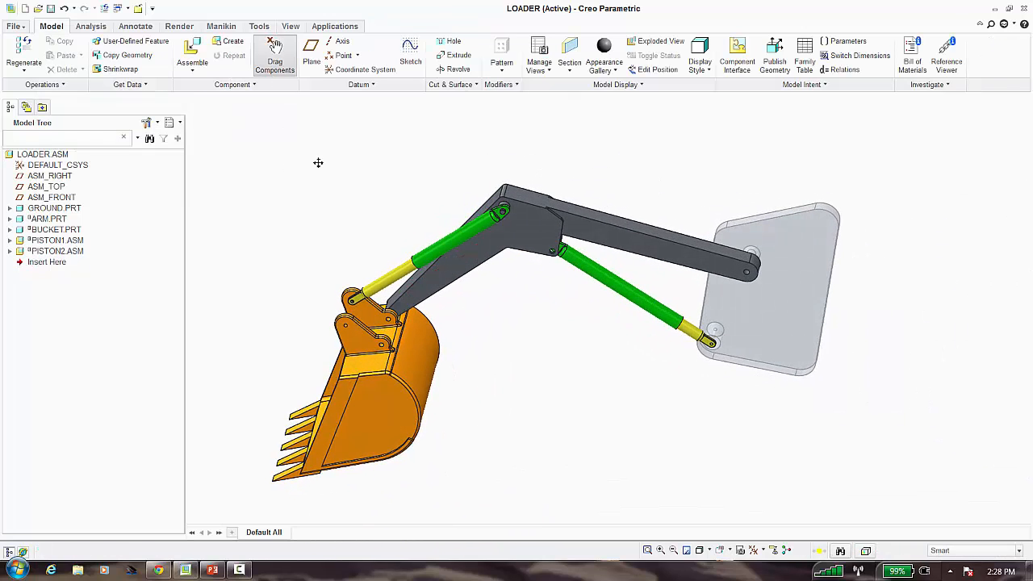
pyautogui.click(365, 293)
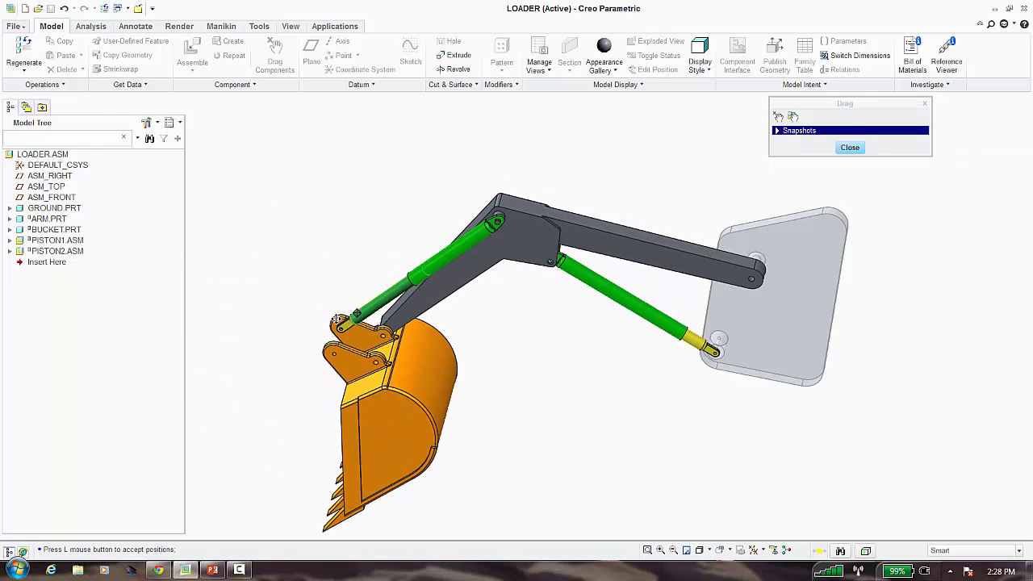
pyautogui.click(313, 318)
pyautogui.scroll(-3, 388, 248)
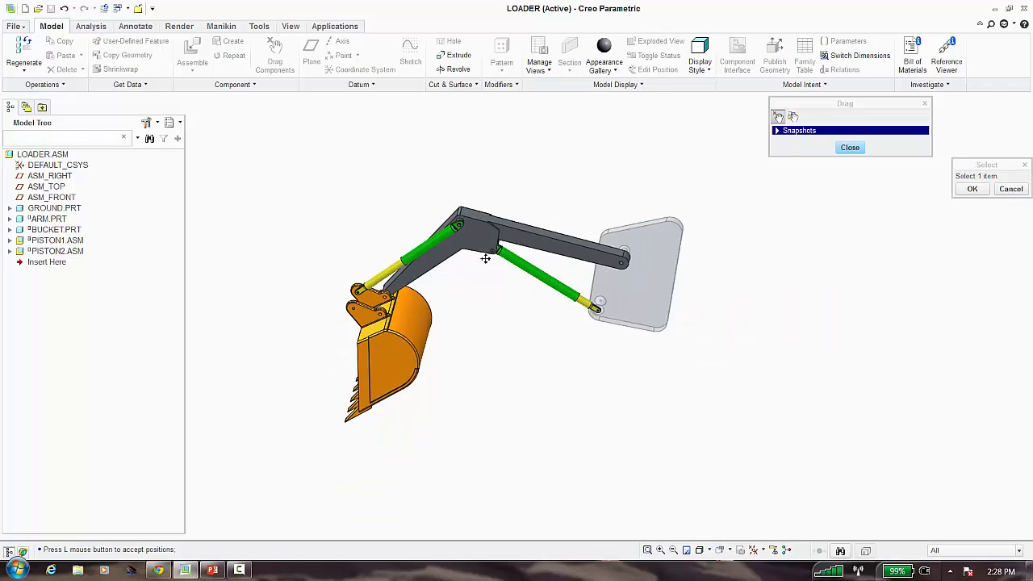
pyautogui.click(549, 284)
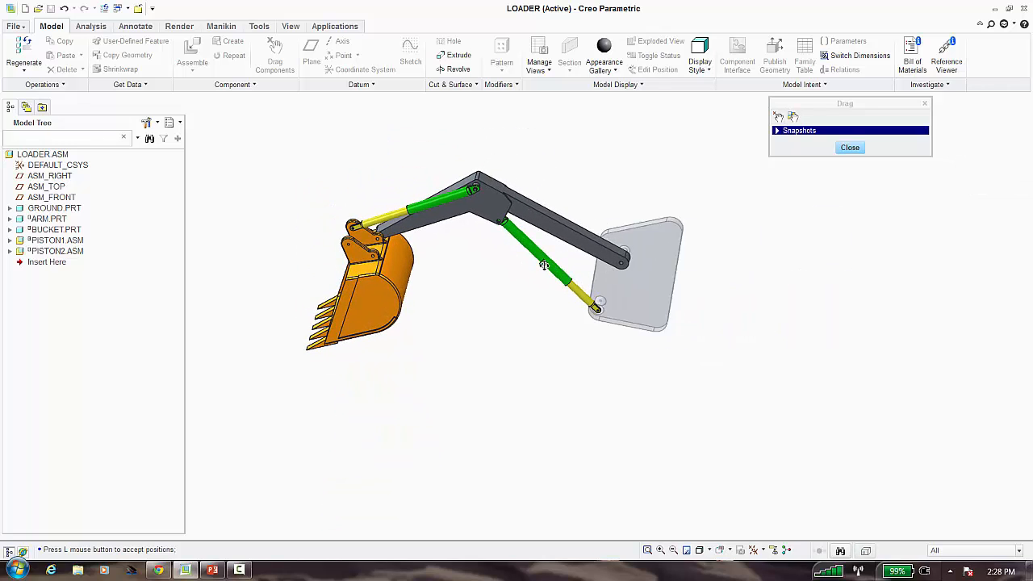
pyautogui.click(545, 263)
pyautogui.scroll(-2, 504, 214)
pyautogui.moveTo(504, 214); pyautogui.dragTo(635, 256, button='middle')
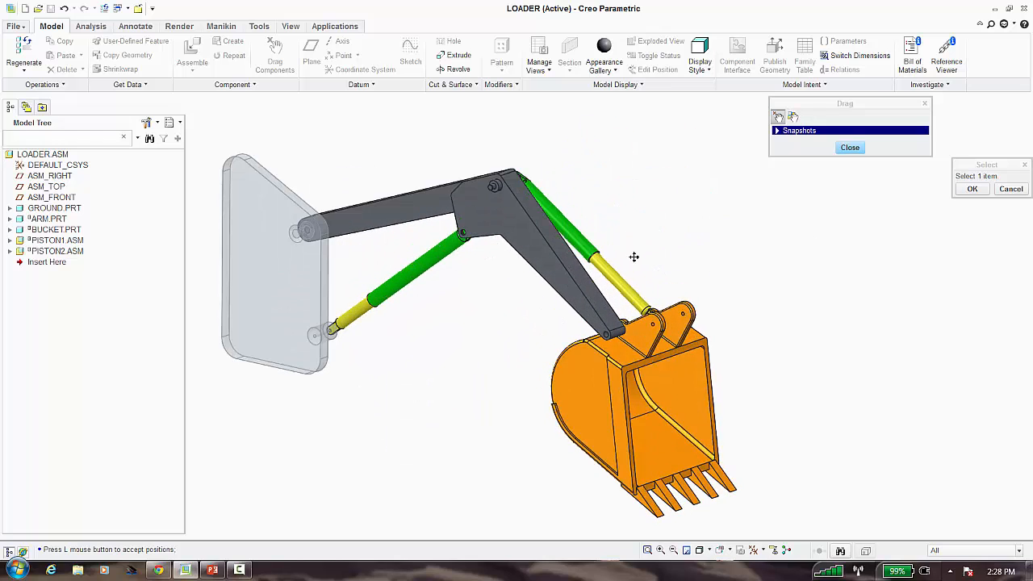
pyautogui.click(626, 265)
pyautogui.scroll(2, 536, 258)
pyautogui.keyDown('shift'); pyautogui.moveTo(549, 254); pyautogui.dragTo(498, 229, button='middle'); pyautogui.keyUp('shift')
pyautogui.click(847, 147)
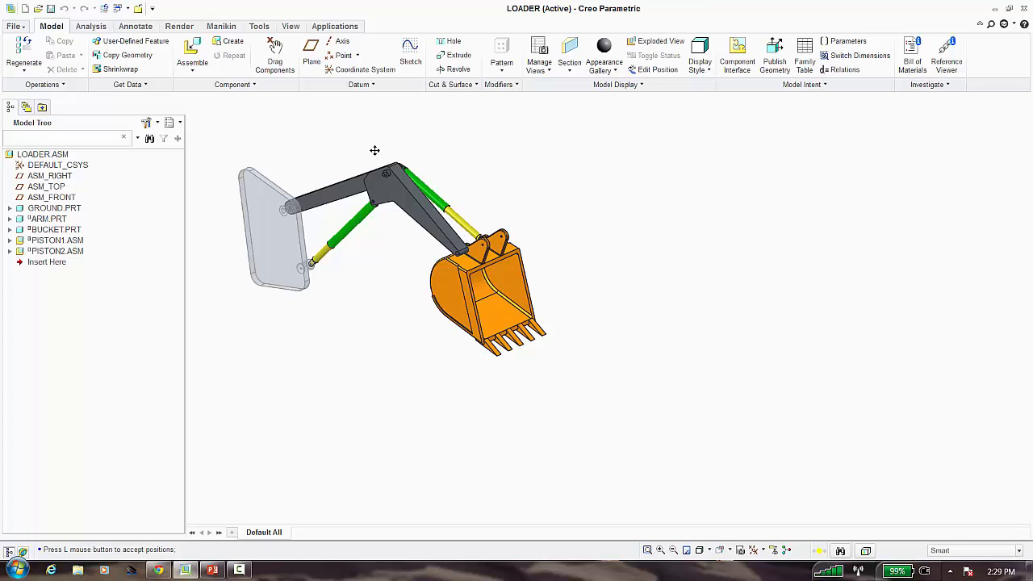
pyautogui.scroll(2, 232, 180)
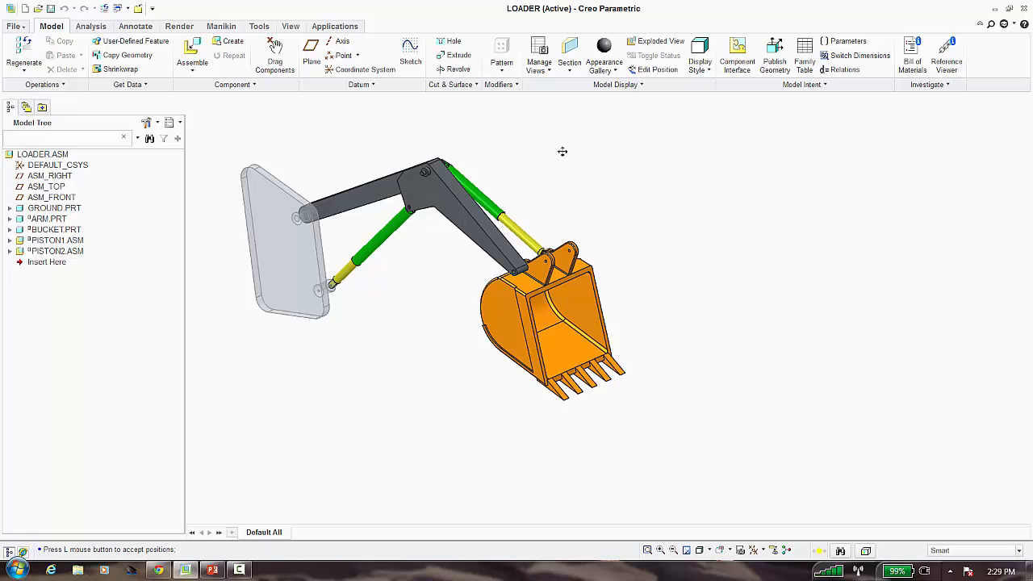
# Launch the Mechanism application from the Applications tab for the loader assembly.
pyautogui.click(335, 26)
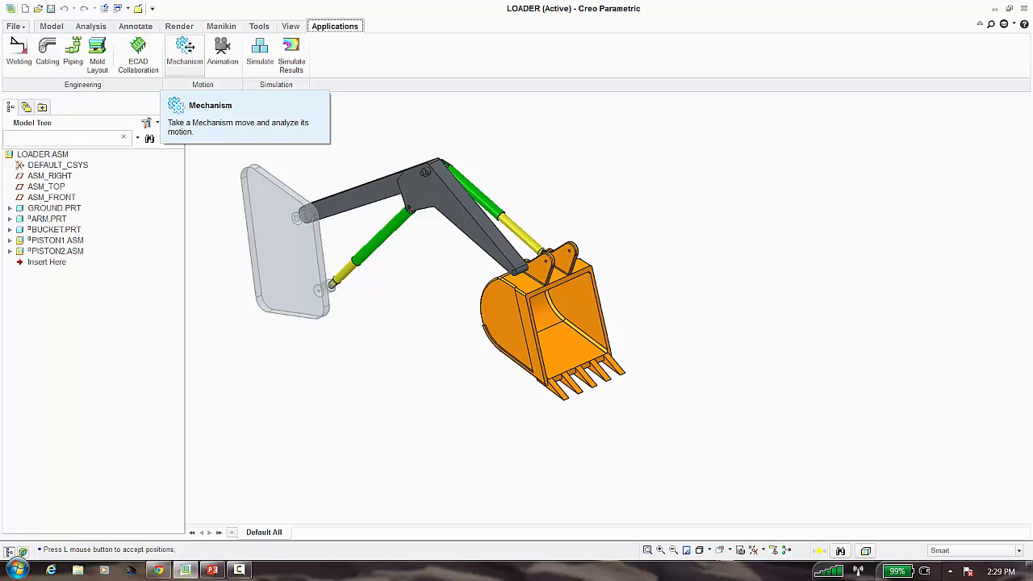
pyautogui.click(185, 47)
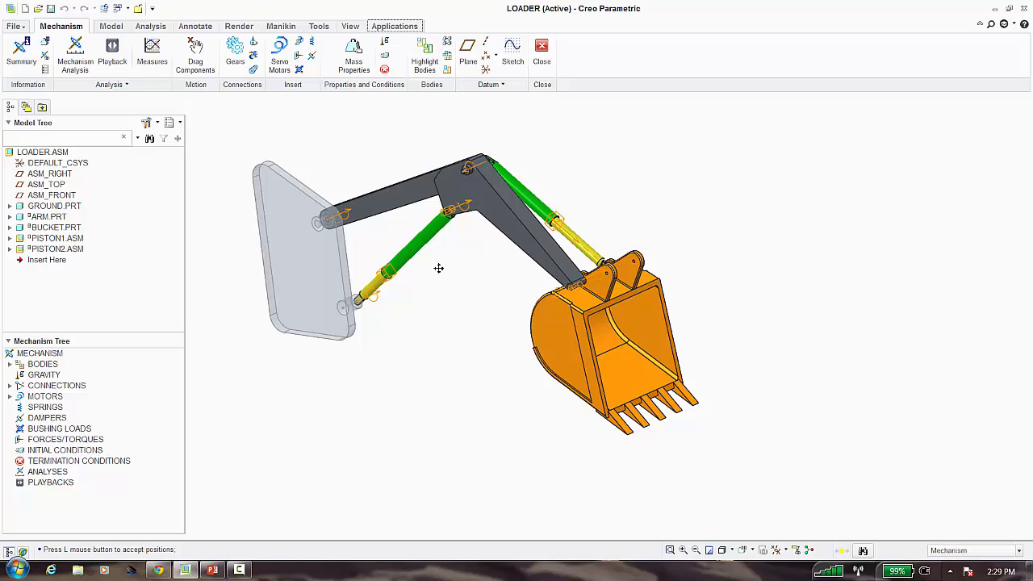
# Inspect the PISTON1 and PISTON2 joints in the Mechanism Tree, then start a new servo motor ServoMotor1.
pyautogui.click(9, 396)
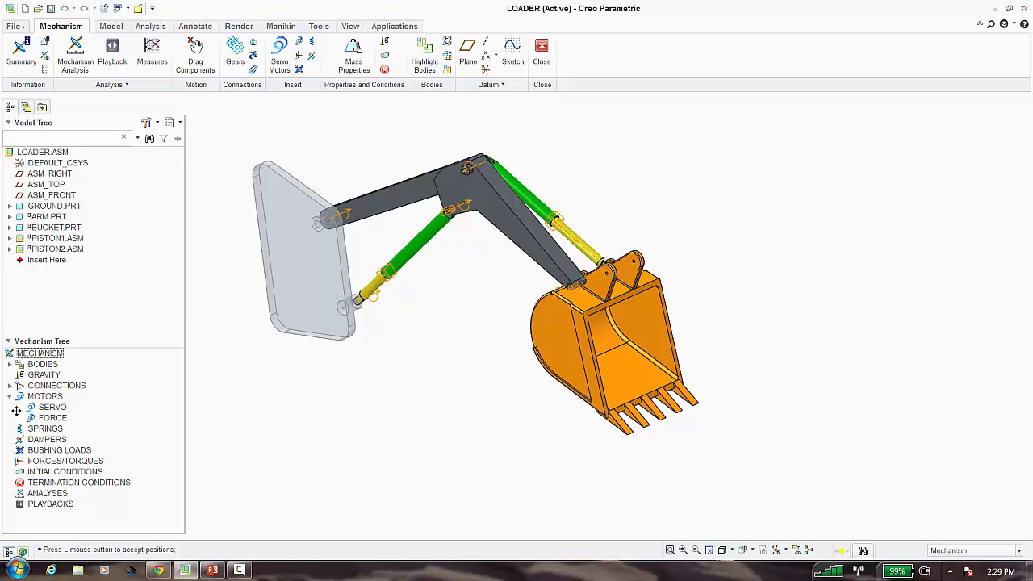
pyautogui.click(9, 385)
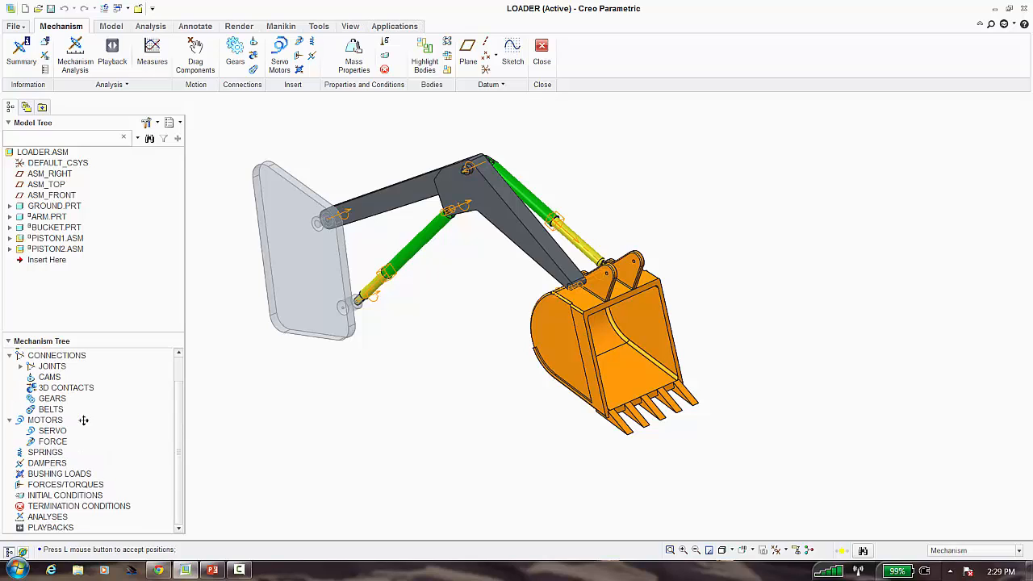
pyautogui.click(21, 367)
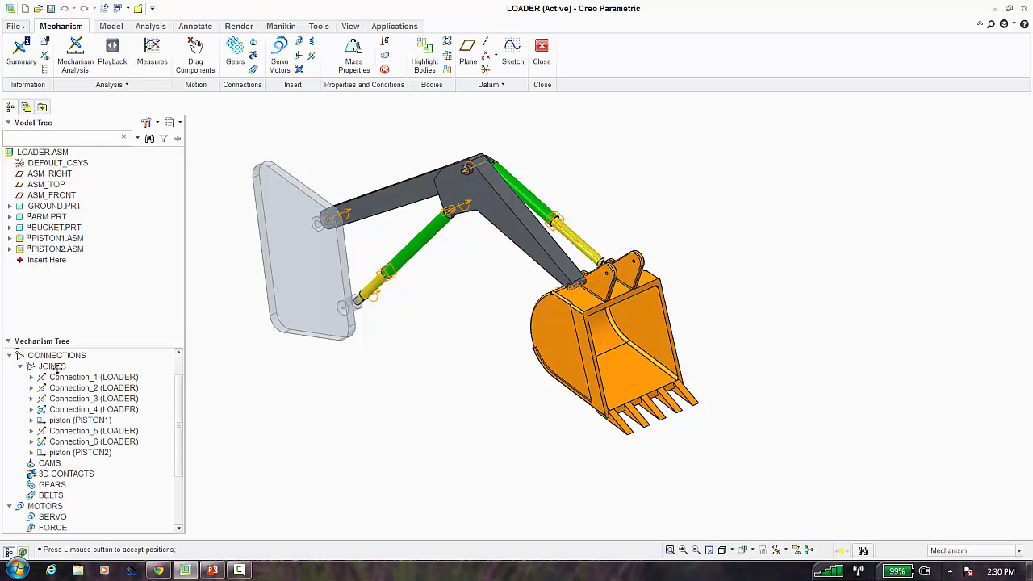
pyautogui.click(78, 420)
pyautogui.click(81, 452)
pyautogui.click(30, 420)
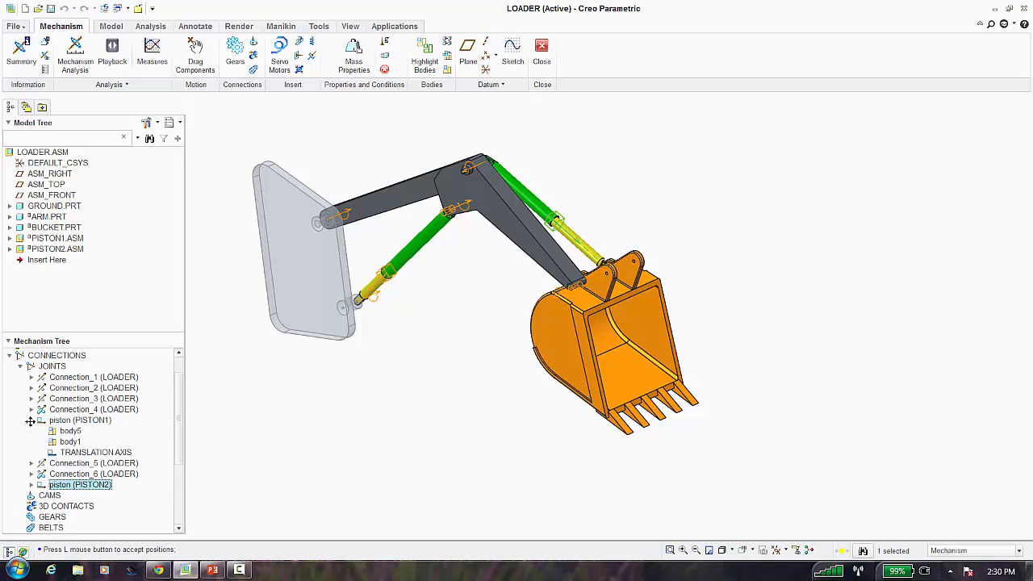
pyautogui.click(72, 455)
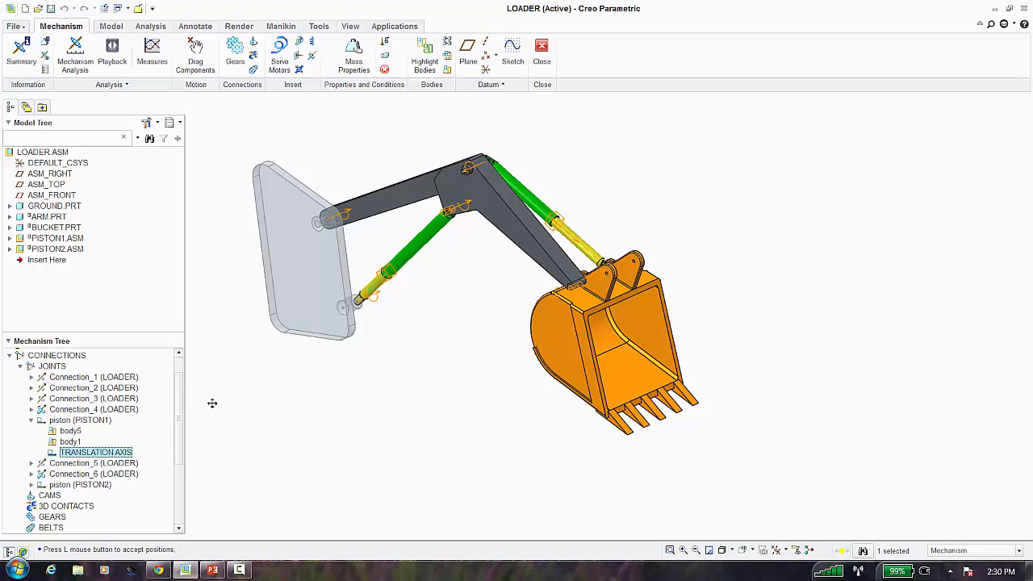
pyautogui.click(9, 355)
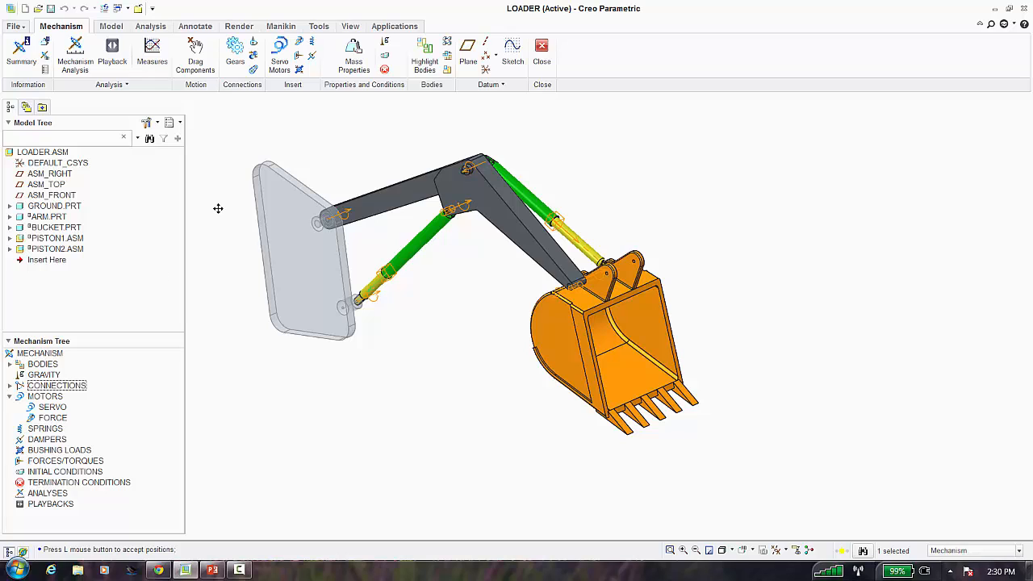
pyautogui.click(274, 118)
pyautogui.click(279, 73)
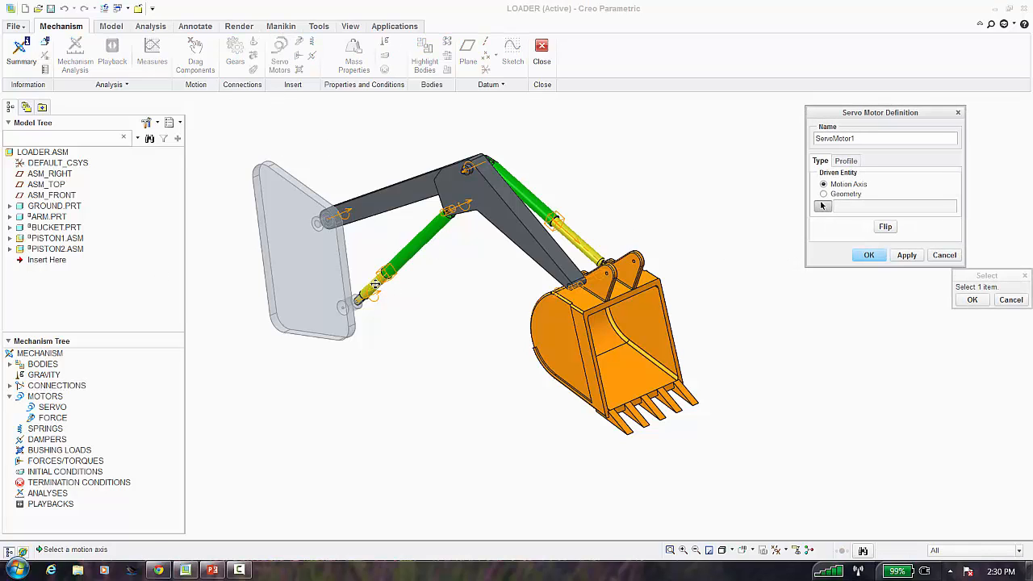
# Make ServoMotor1 drive the PISTON1 piston axis at a constant velocity of 6 mm/sec.
pyautogui.click(375, 286)
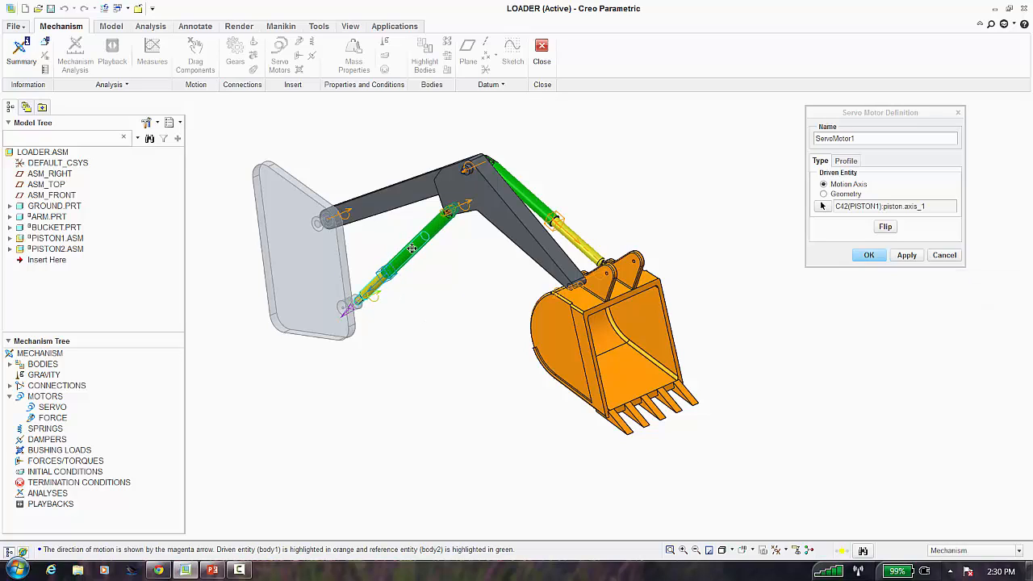
pyautogui.click(845, 162)
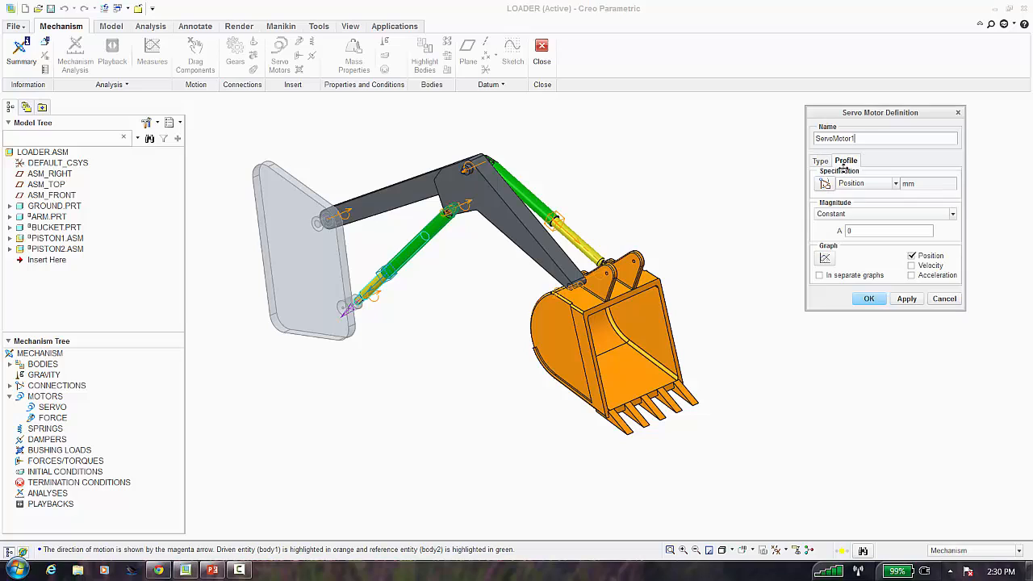
pyautogui.click(847, 184)
pyautogui.click(851, 200)
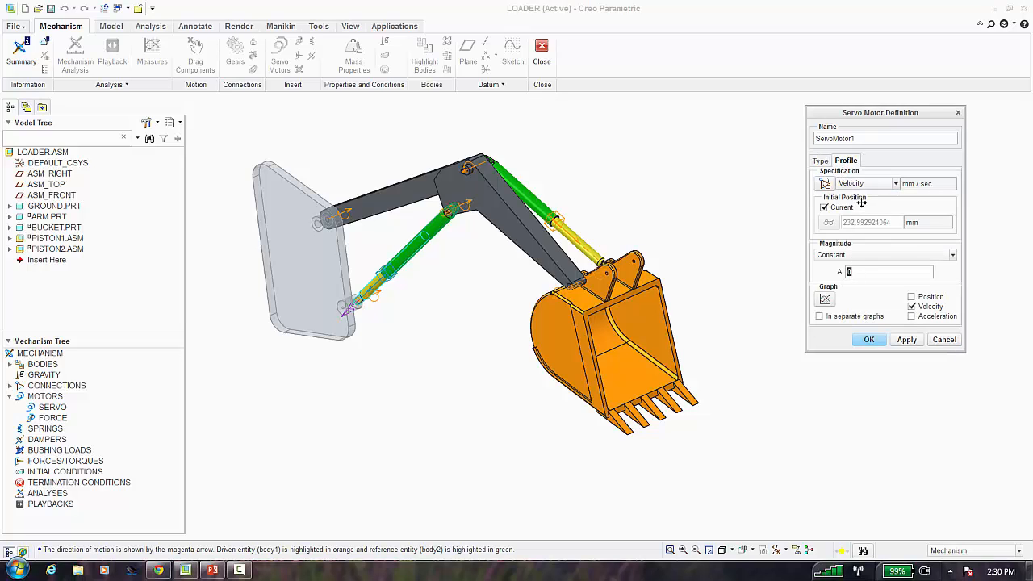
pyautogui.write('6')
pyautogui.click(871, 338)
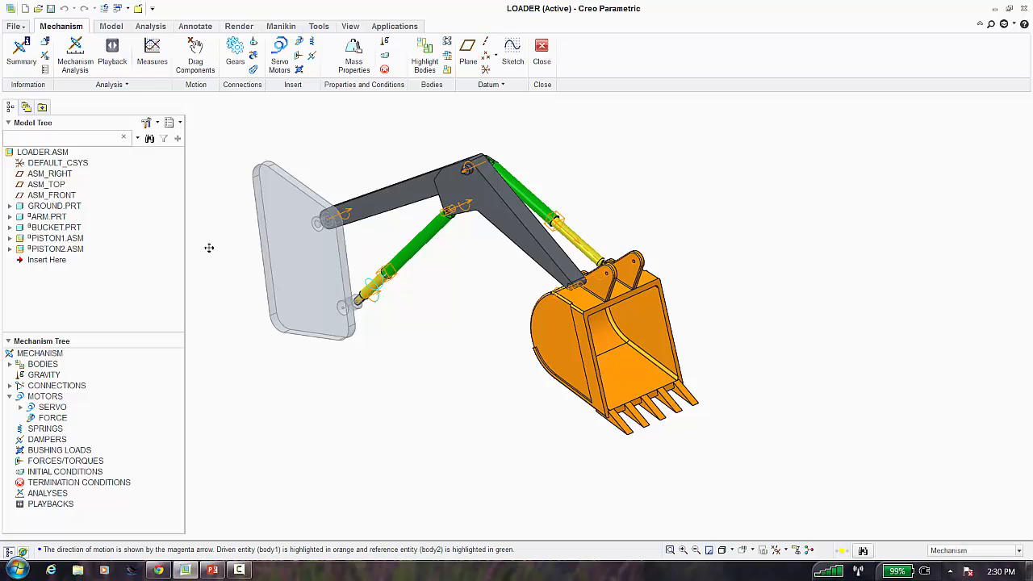
# Start ServoMotor2 on the PISTON2 piston axis with its direction flipped.
pyautogui.click(279, 53)
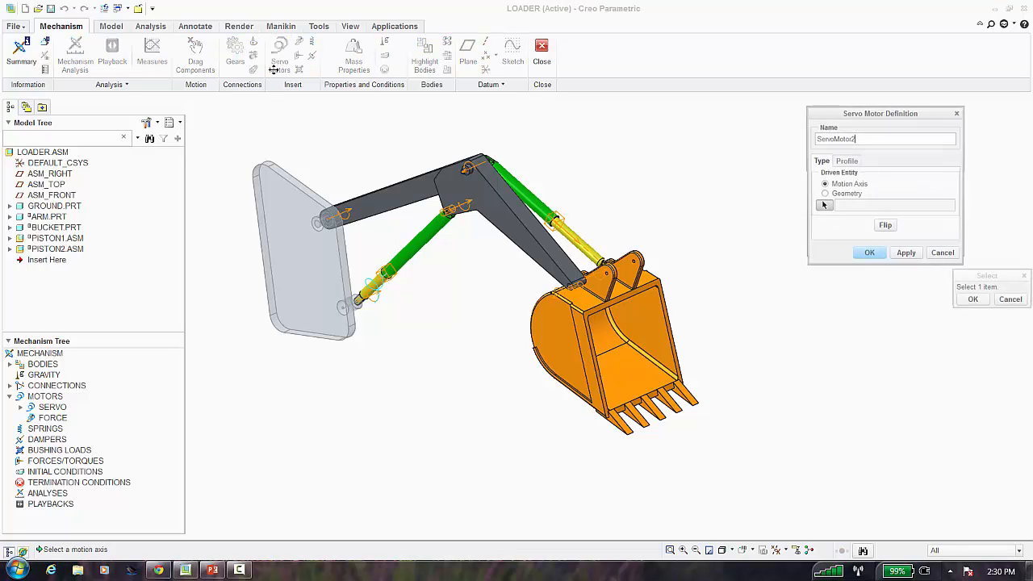
pyautogui.click(569, 235)
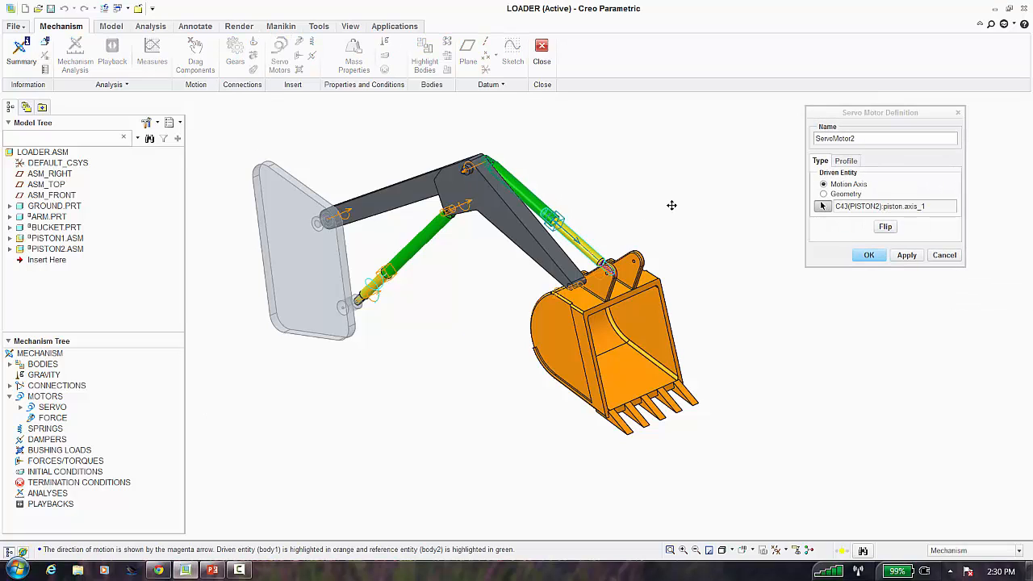
pyautogui.scroll(5, 601, 260)
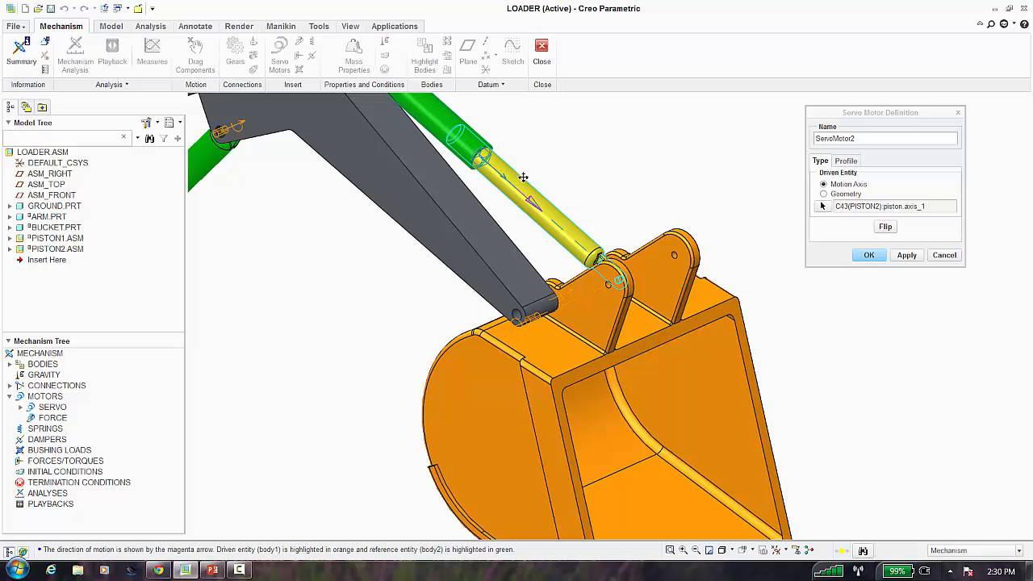
pyautogui.scroll(-3, 546, 197)
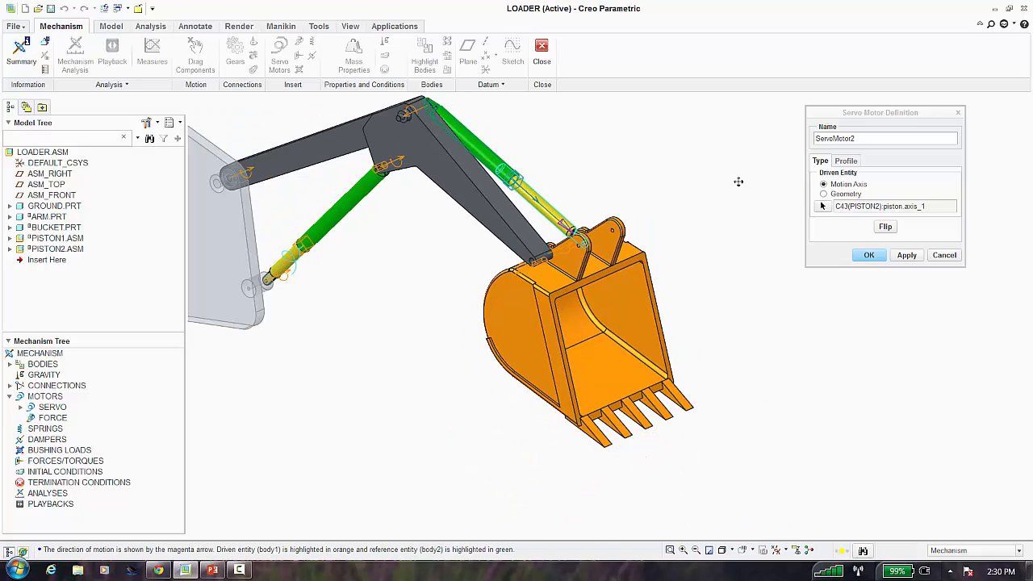
pyautogui.click(885, 227)
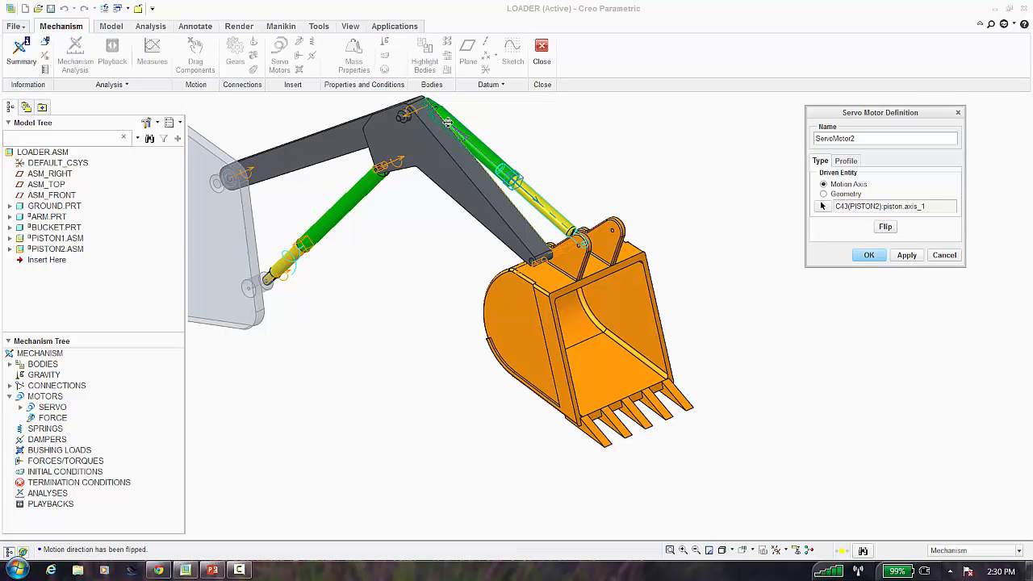
pyautogui.scroll(2, 482, 156)
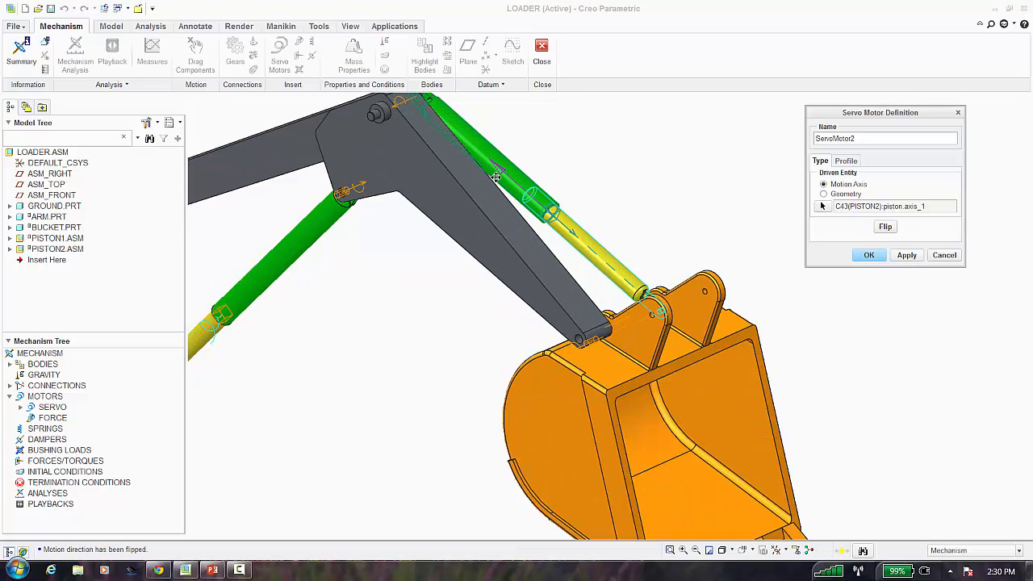
# Give ServoMotor2 a parabolic velocity profile with B = .008 and create it.
pyautogui.click(847, 162)
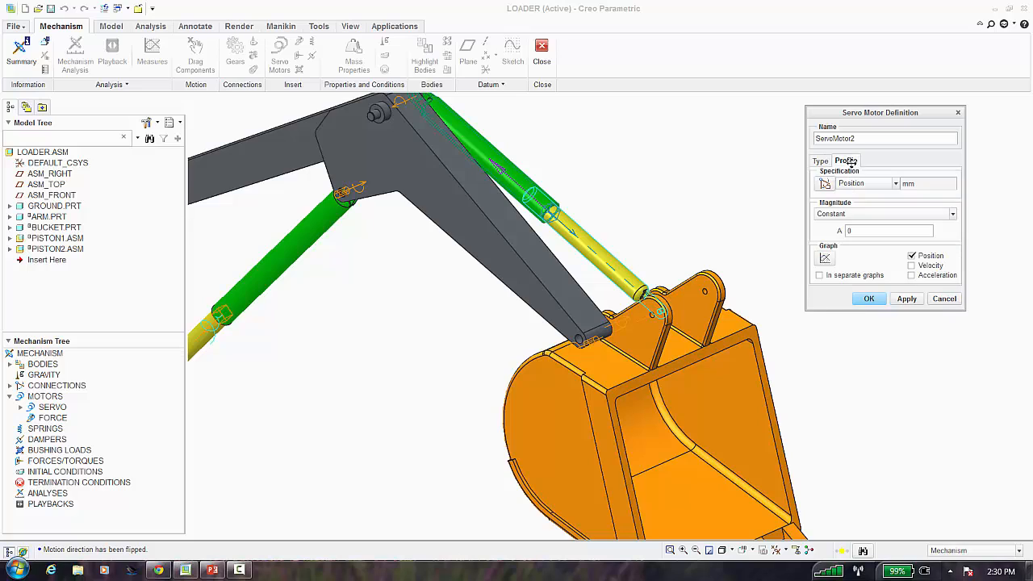
pyautogui.click(854, 184)
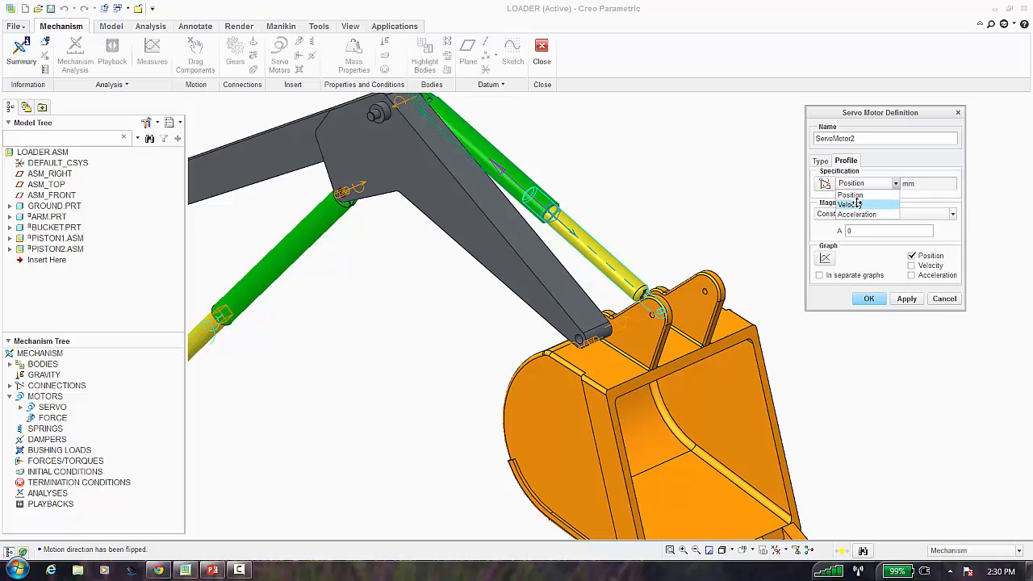
pyautogui.click(857, 203)
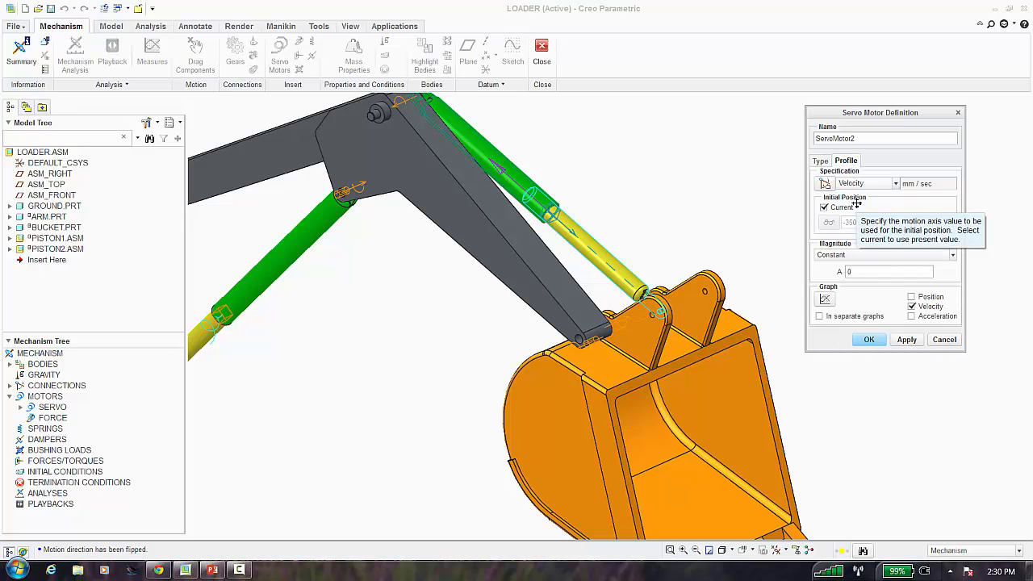
pyautogui.click(867, 254)
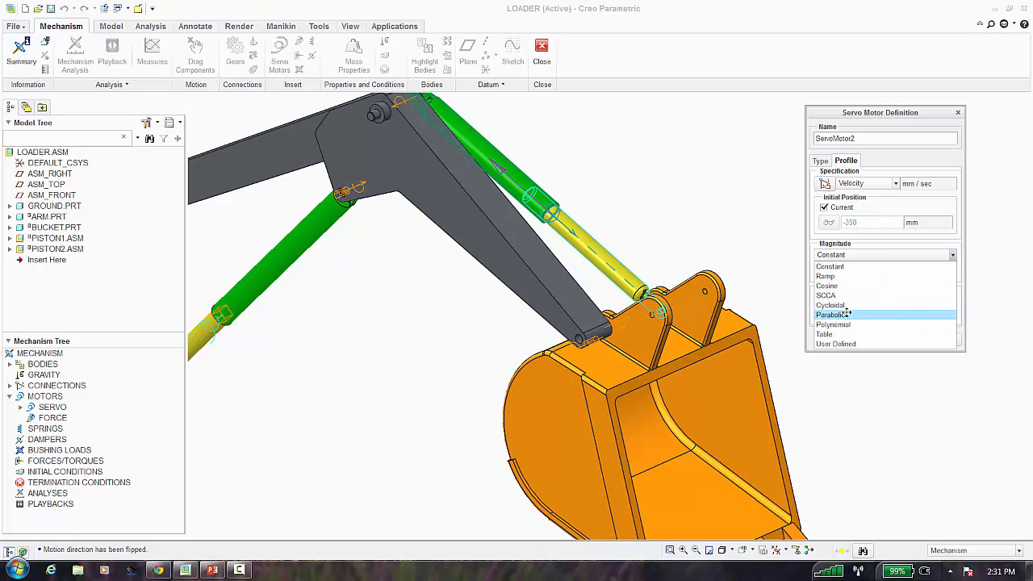
pyautogui.click(845, 266)
pyautogui.click(847, 255)
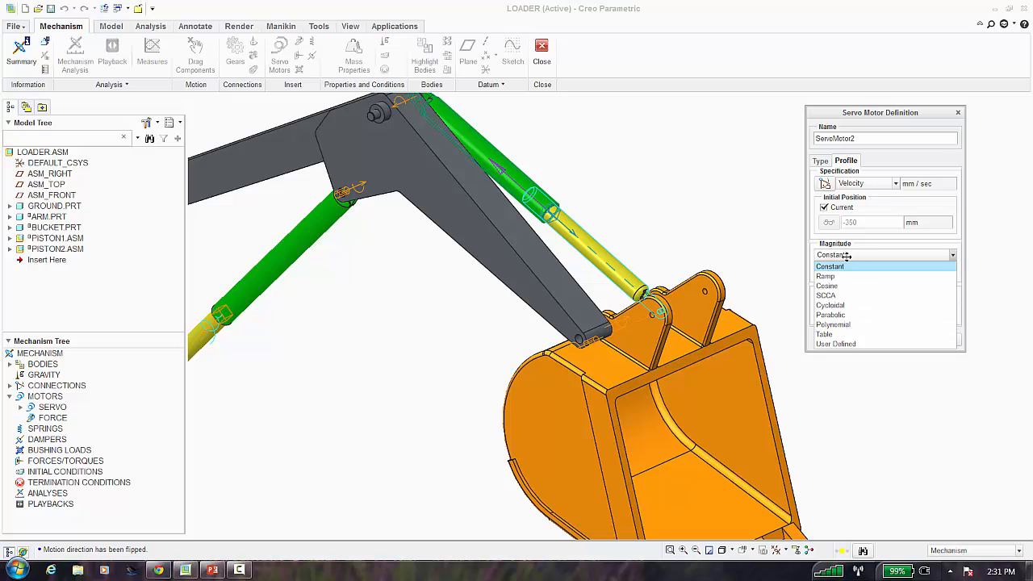
pyautogui.click(842, 312)
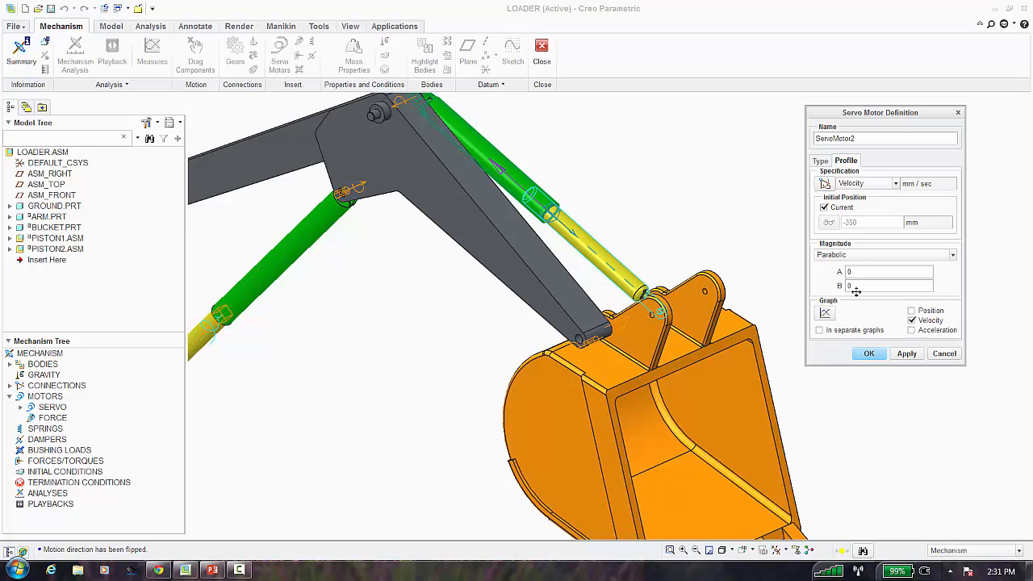
pyautogui.doubleClick(858, 289)
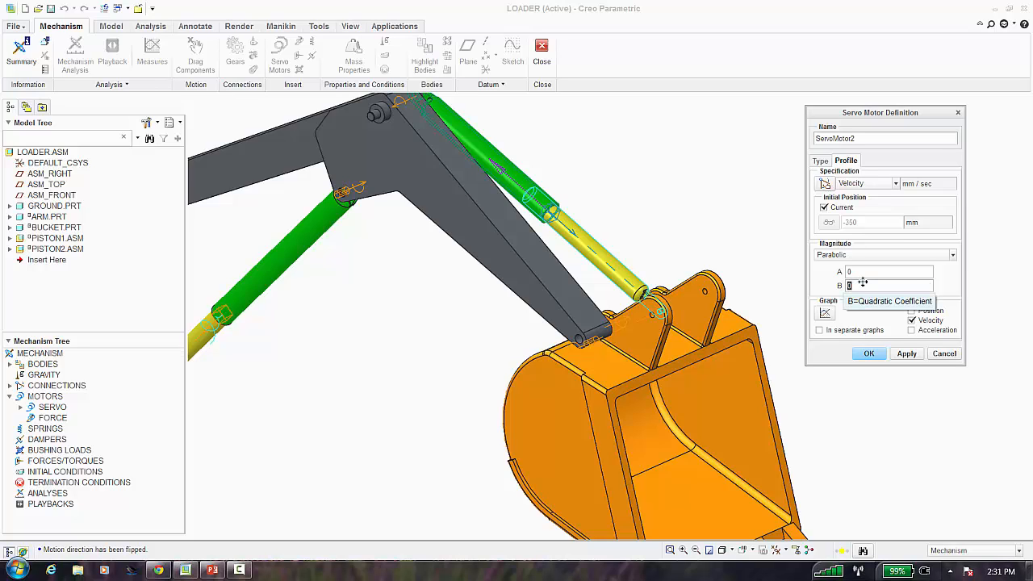
pyautogui.press('BackSpace')
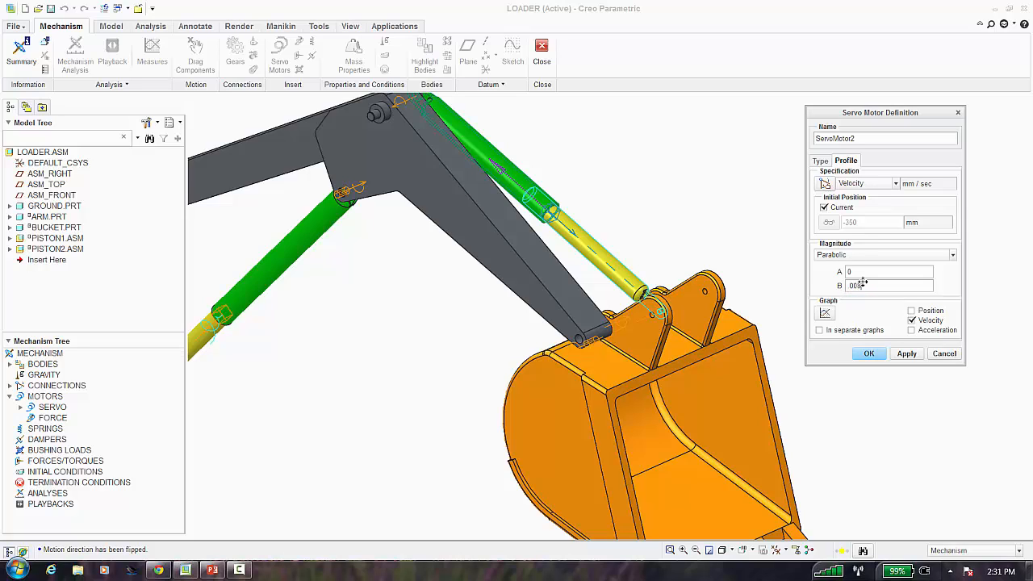
pyautogui.click(871, 353)
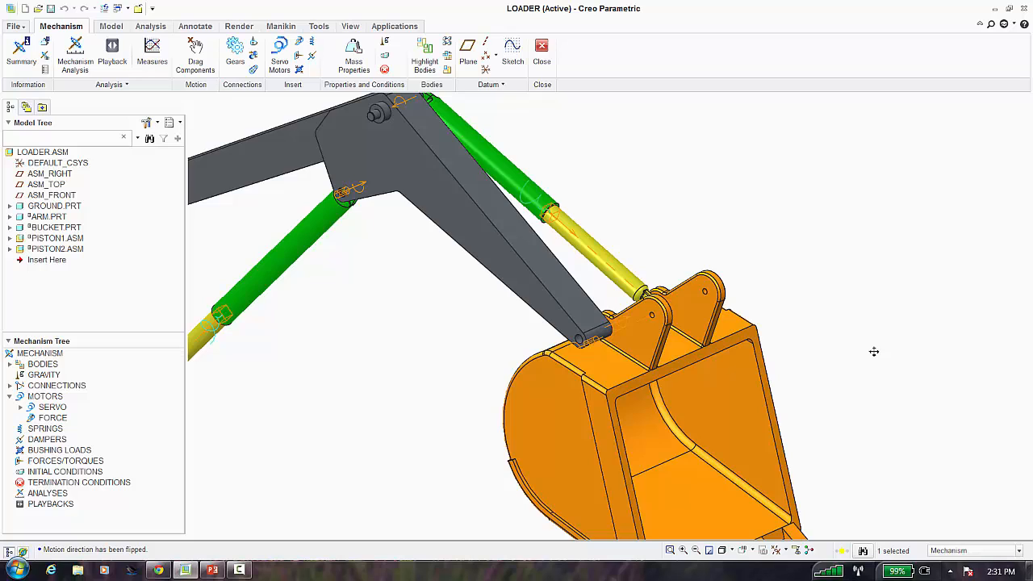
# Regenerate the loader and bring up the PISTON1 translation axis definition from the Mechanism Tree.
pyautogui.scroll(-3, 752, 314)
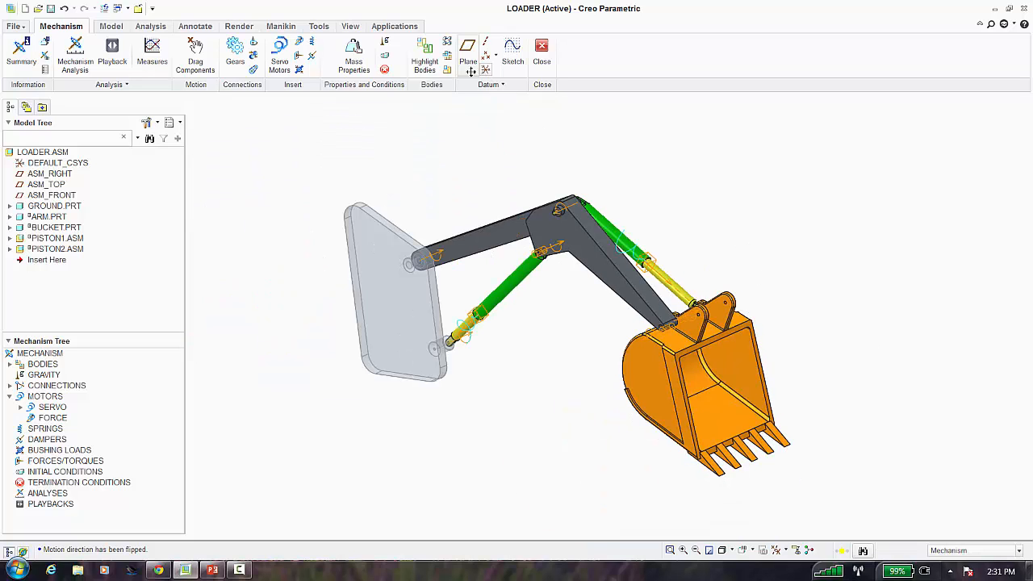
pyautogui.click(103, 10)
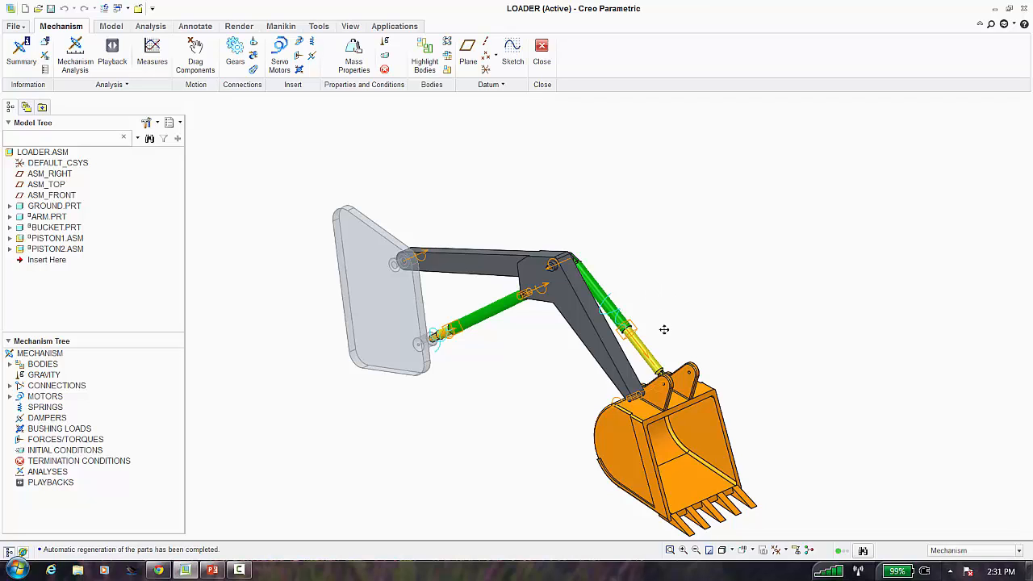
pyautogui.keyDown('shift'); pyautogui.moveTo(657, 328); pyautogui.dragTo(594, 281, button='middle'); pyautogui.keyUp('shift')
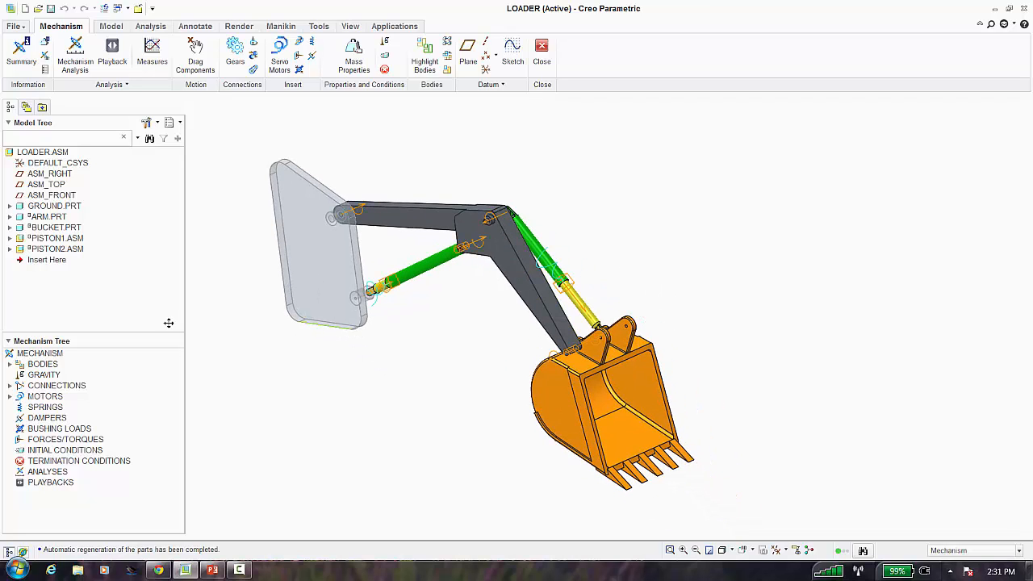
pyautogui.click(9, 385)
pyautogui.click(20, 396)
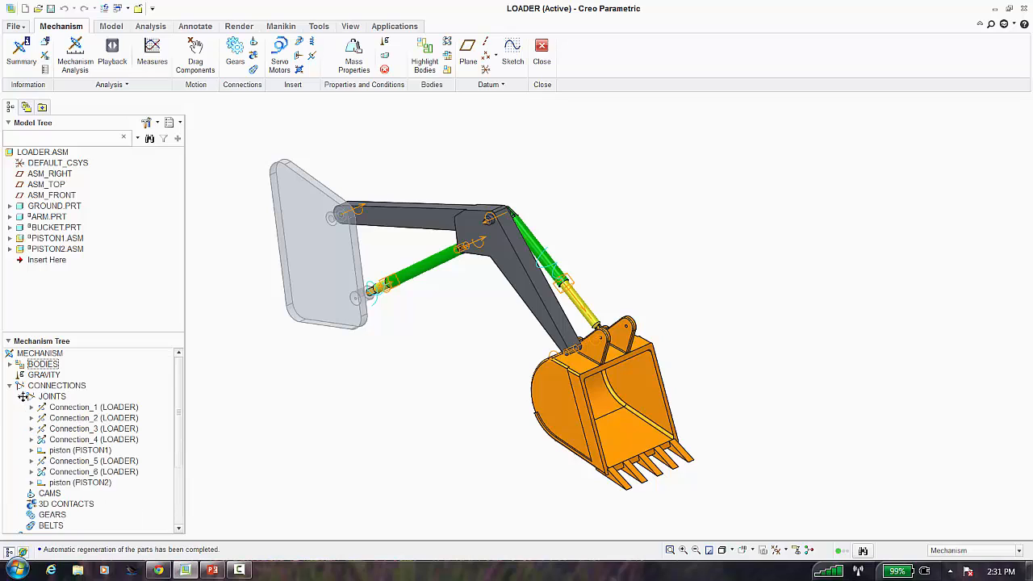
pyautogui.click(31, 450)
pyautogui.scroll(-2, 65, 419)
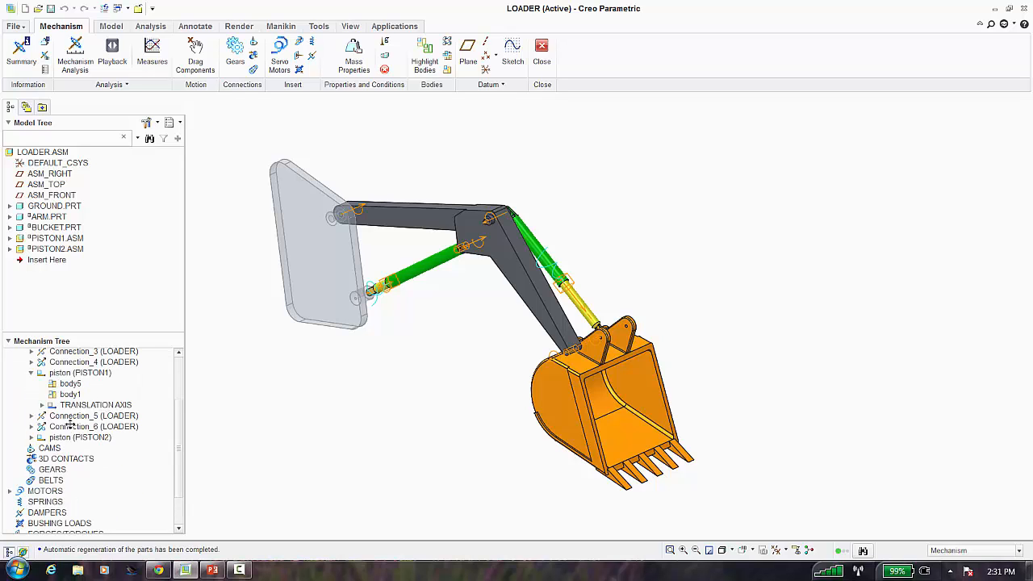
pyautogui.rightClick(68, 405)
pyautogui.click(105, 412)
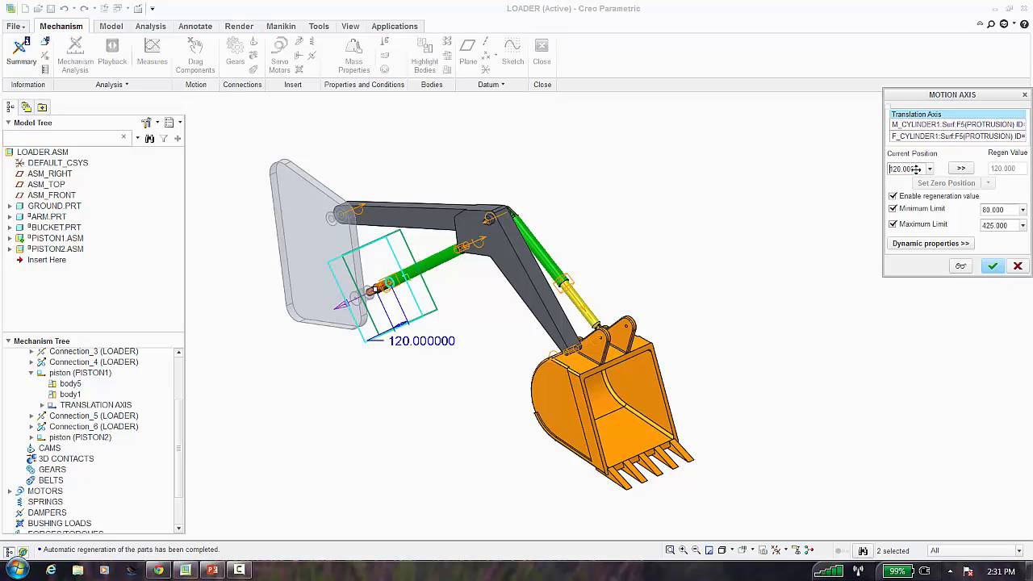
# Set PISTON1's current position to 80 and copy it into the regeneration value.
pyautogui.moveTo(916, 169); pyautogui.dragTo(881, 168)
pyautogui.write('70')
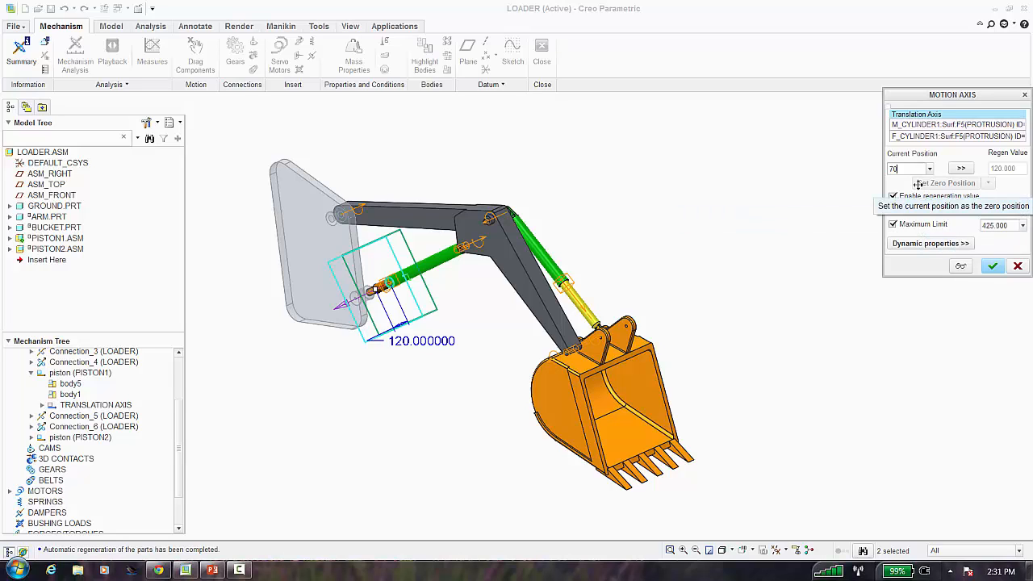
pyautogui.press('Return')
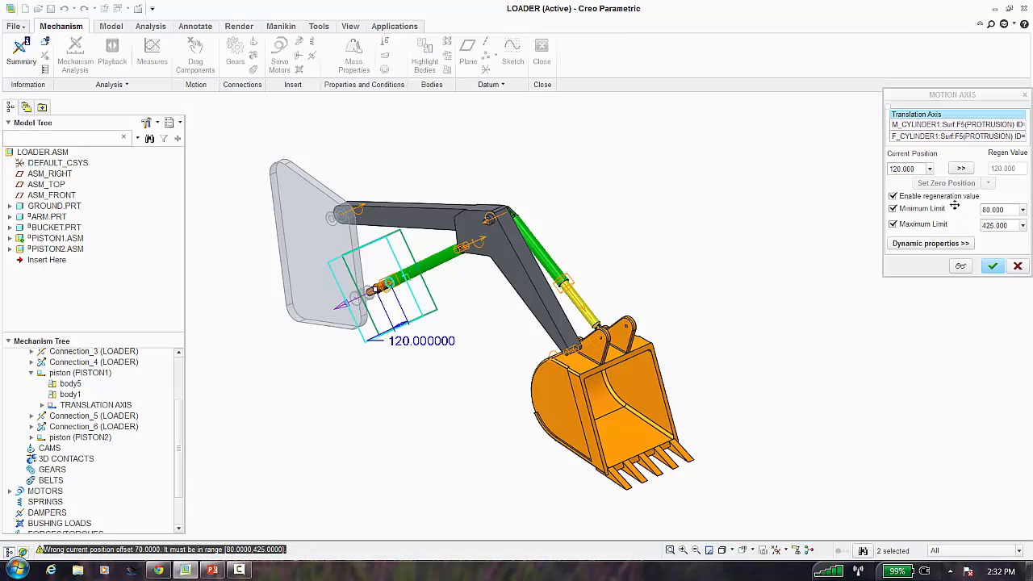
pyautogui.doubleClick(914, 169)
pyautogui.write('8')
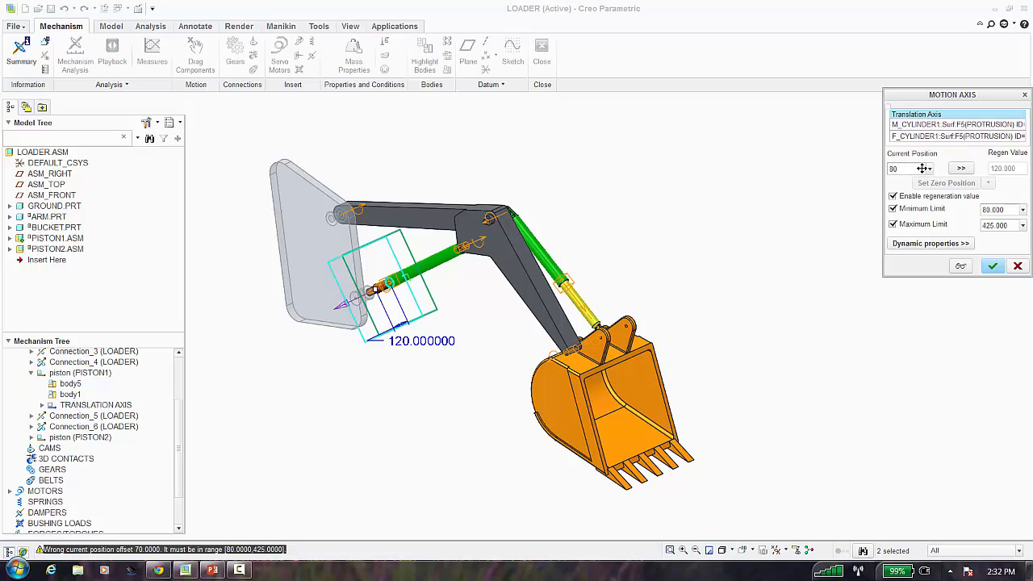
pyautogui.write('0')
pyautogui.press('Return')
pyautogui.click(954, 168)
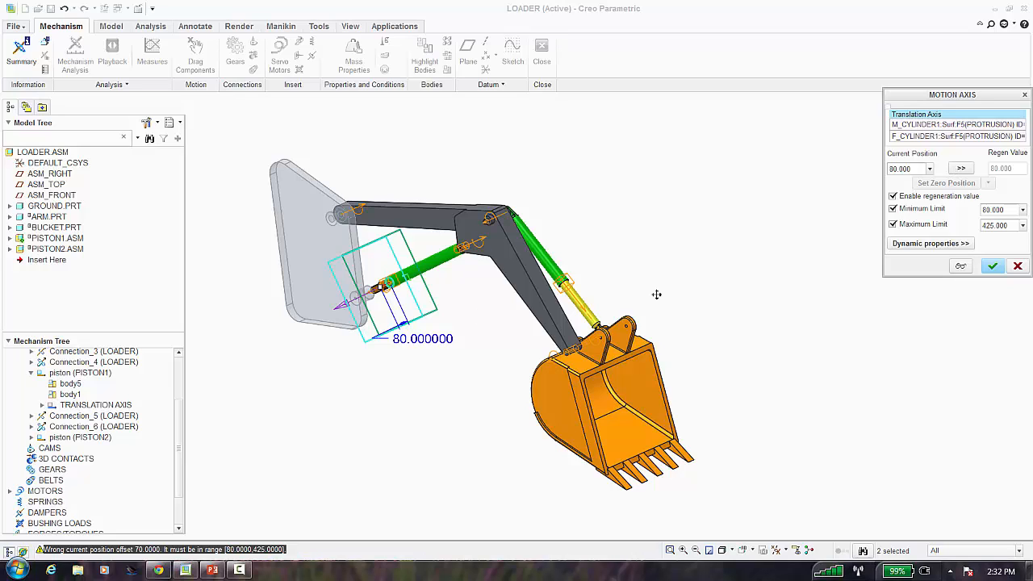
pyautogui.click(991, 268)
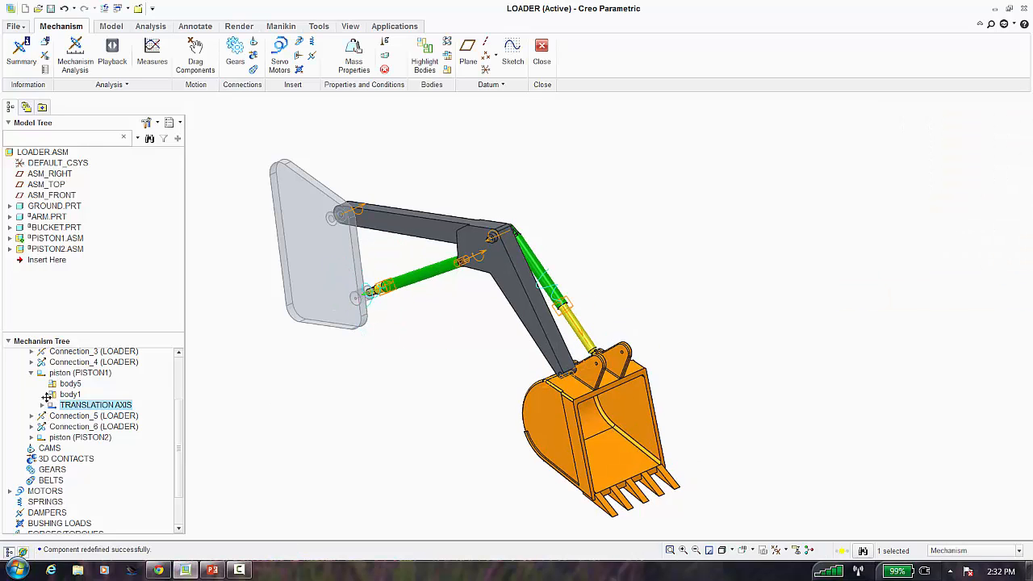
# Set the PISTON2 translation axis current position to 350.
pyautogui.click(31, 373)
pyautogui.click(31, 404)
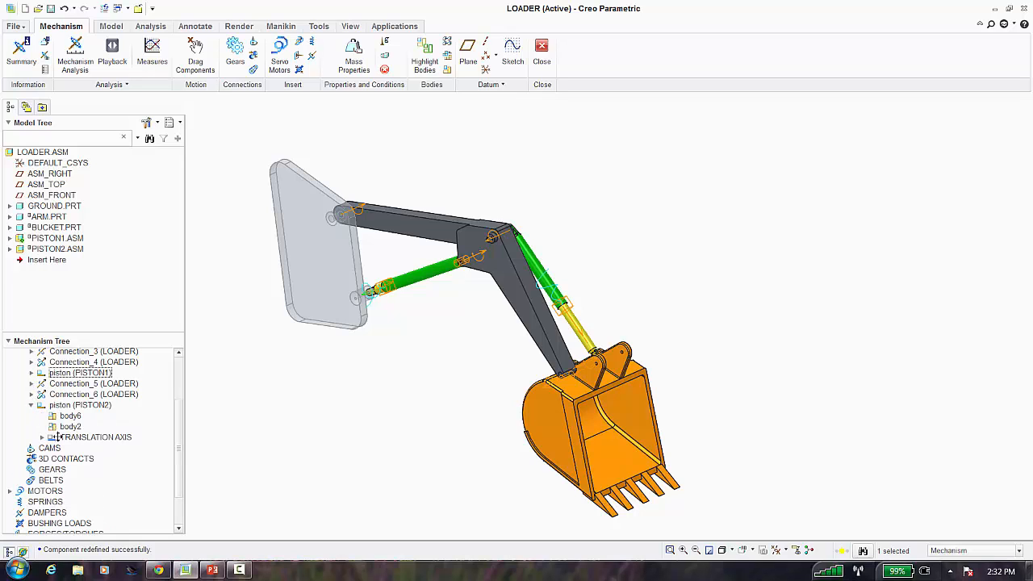
pyautogui.rightClick(95, 437)
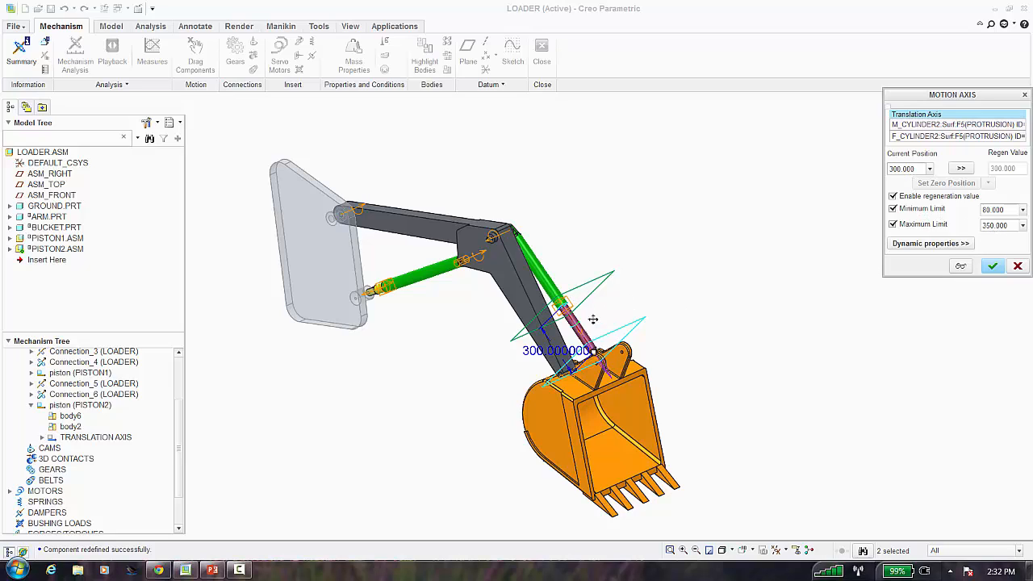
pyautogui.doubleClick(914, 172)
pyautogui.write('350')
pyautogui.press('Return')
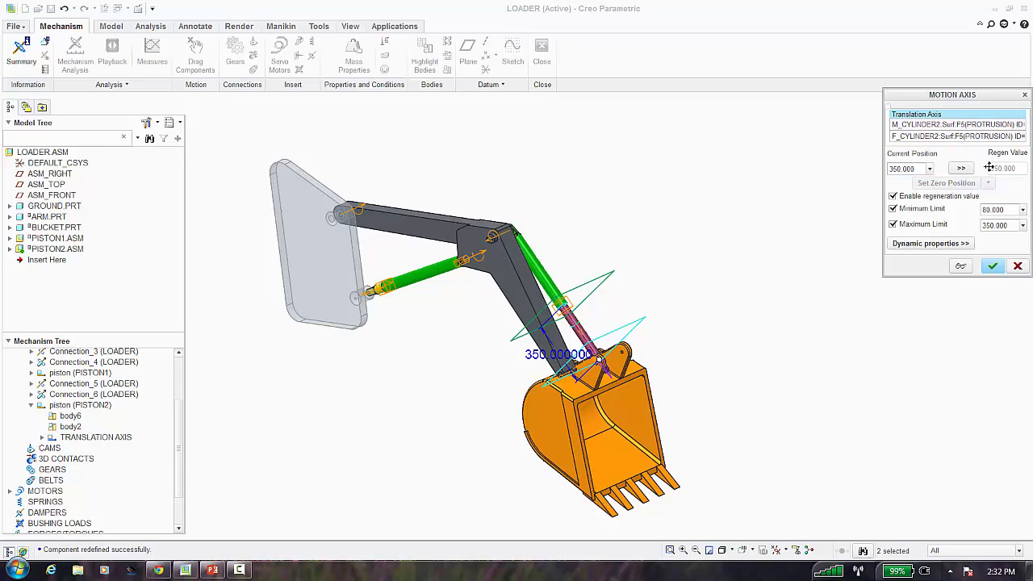
pyautogui.click(992, 265)
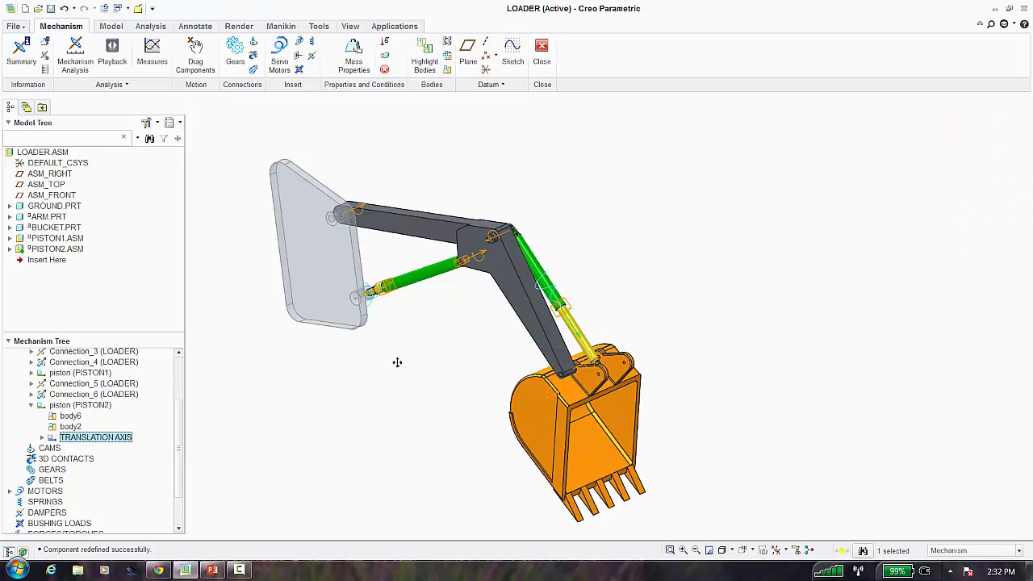
# Recheck the PISTON1 translation axis definition and close it unchanged.
pyautogui.click(30, 372)
pyautogui.rightClick(60, 404)
pyautogui.click(95, 414)
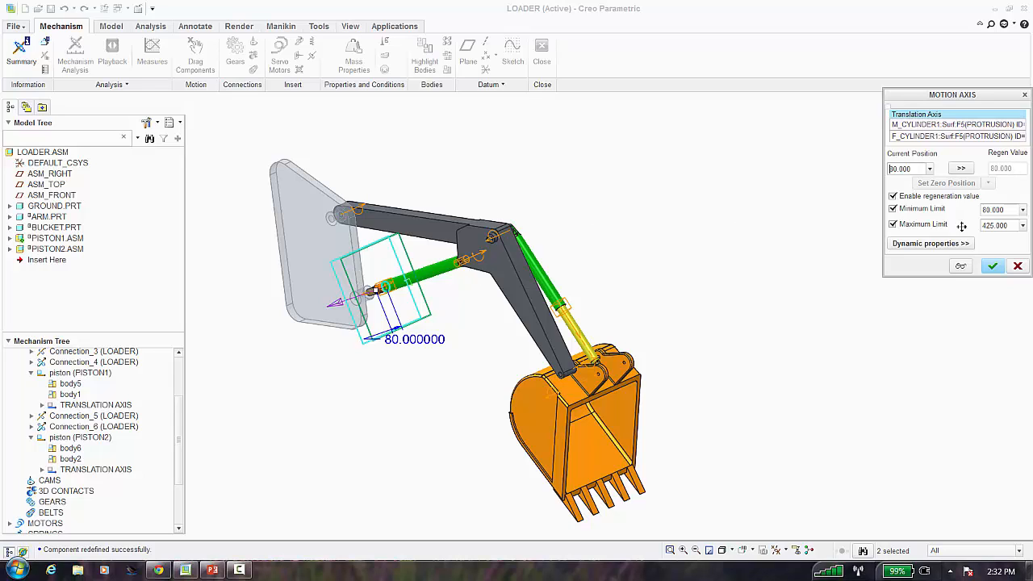
pyautogui.click(994, 266)
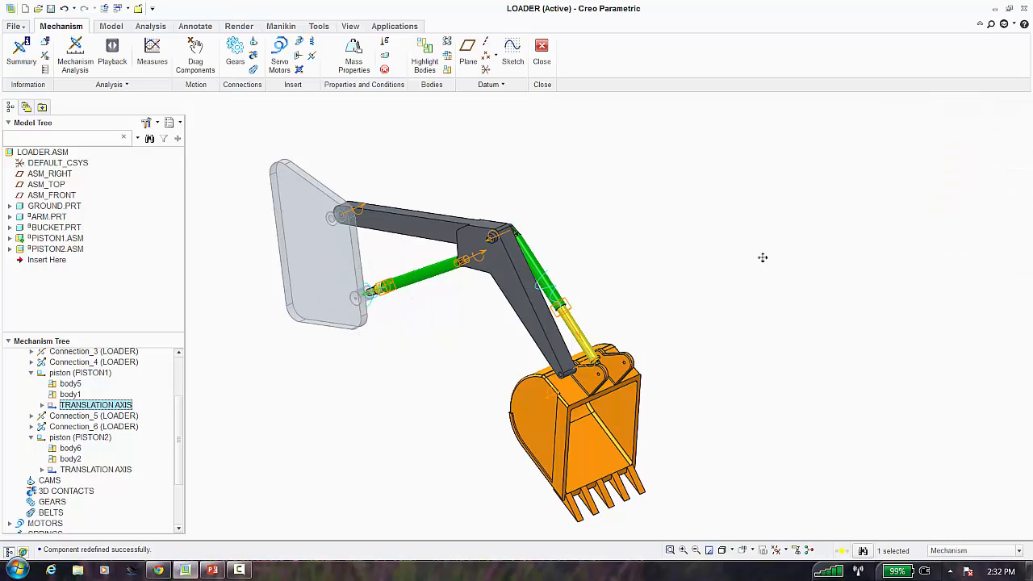
# Regenerate the loader and reconnect the assembly, accepting the reassembled configuration.
pyautogui.click(105, 8)
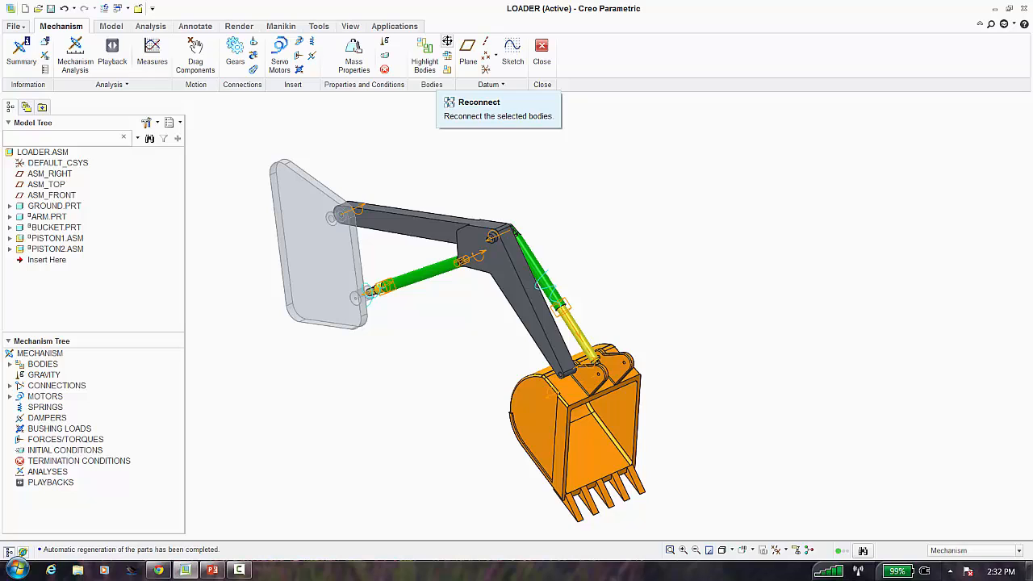
pyautogui.click(447, 41)
pyautogui.click(793, 143)
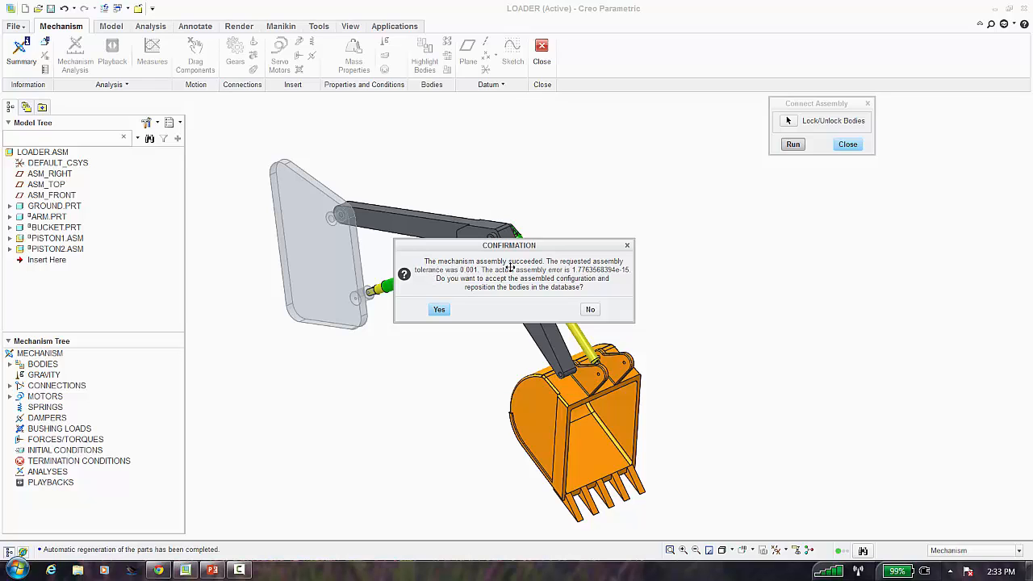
pyautogui.click(439, 309)
# Drag the arm by the green piston to swing the boom and bucket upward.
pyautogui.scroll(2, 544, 220)
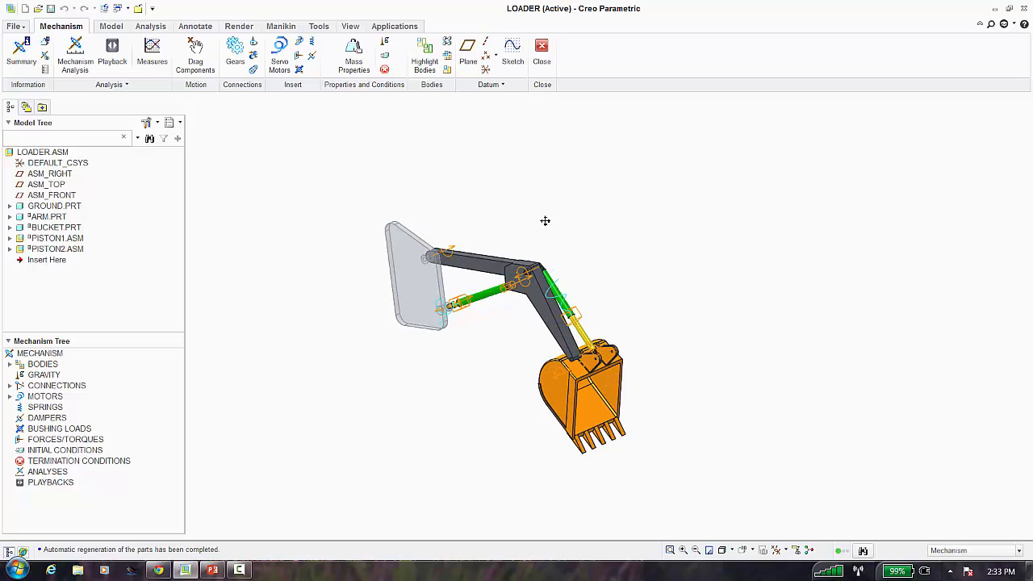
pyautogui.click(195, 54)
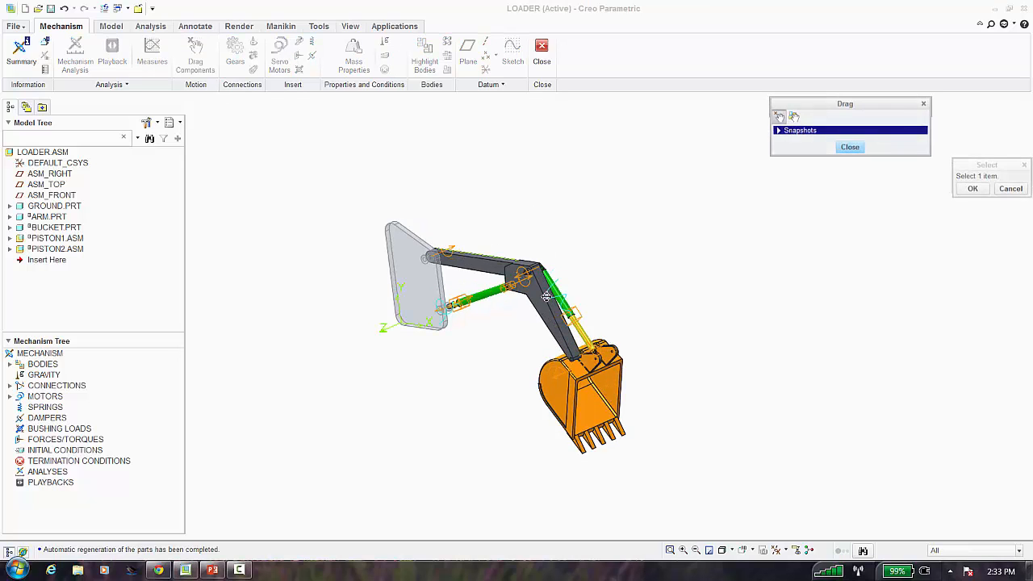
pyautogui.click(488, 294)
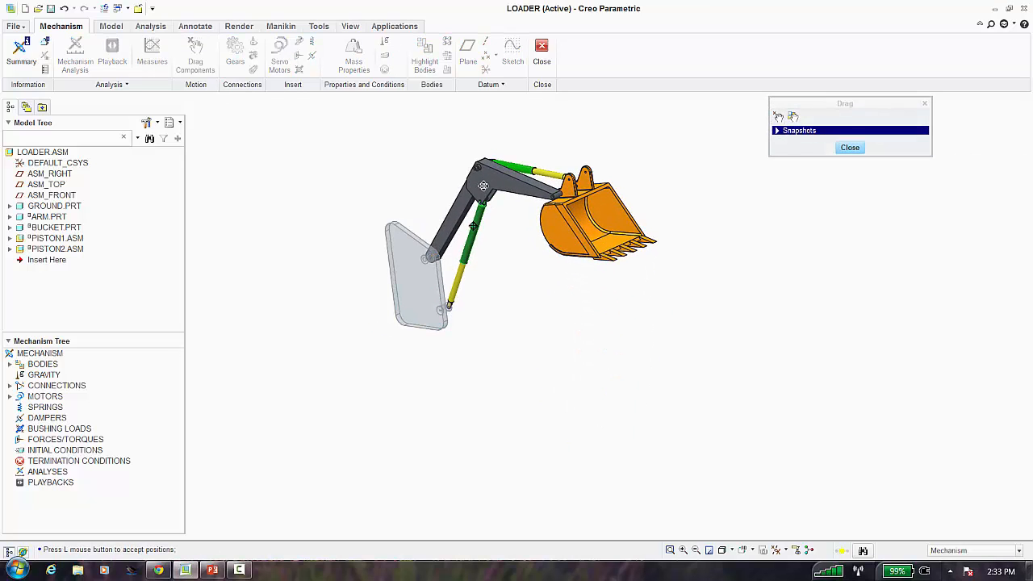
pyautogui.click(550, 166)
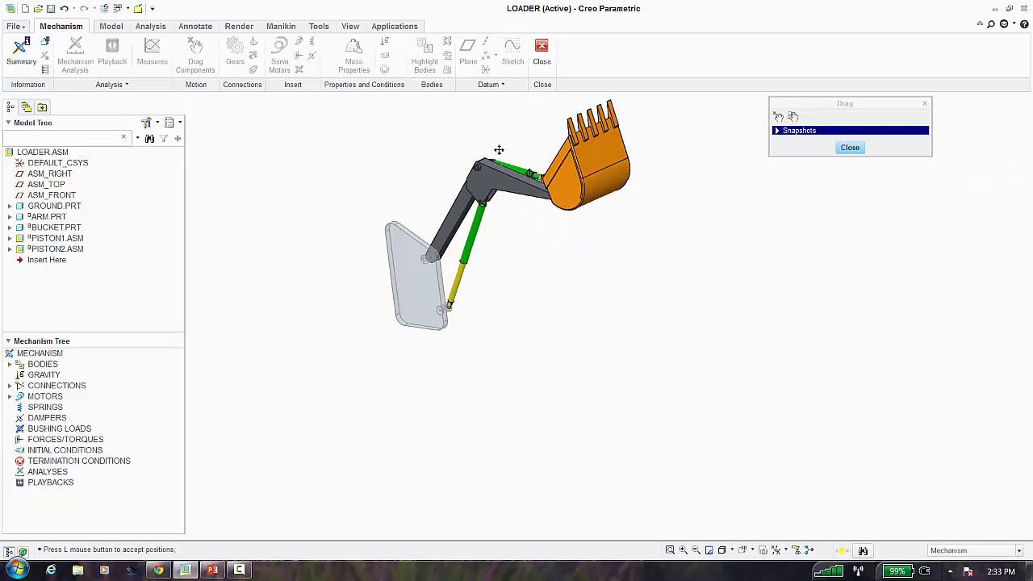
pyautogui.click(461, 175)
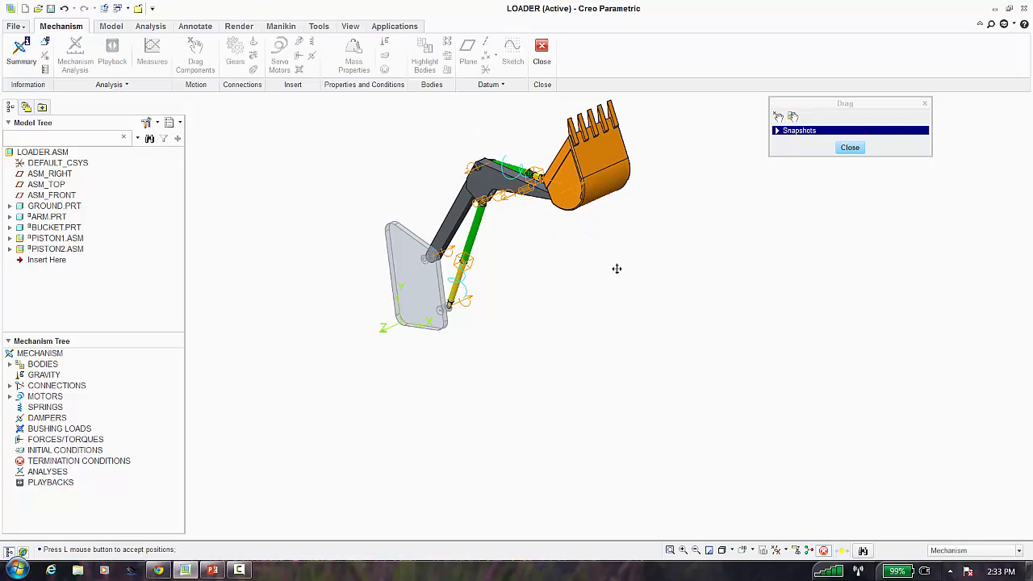
pyautogui.click(847, 147)
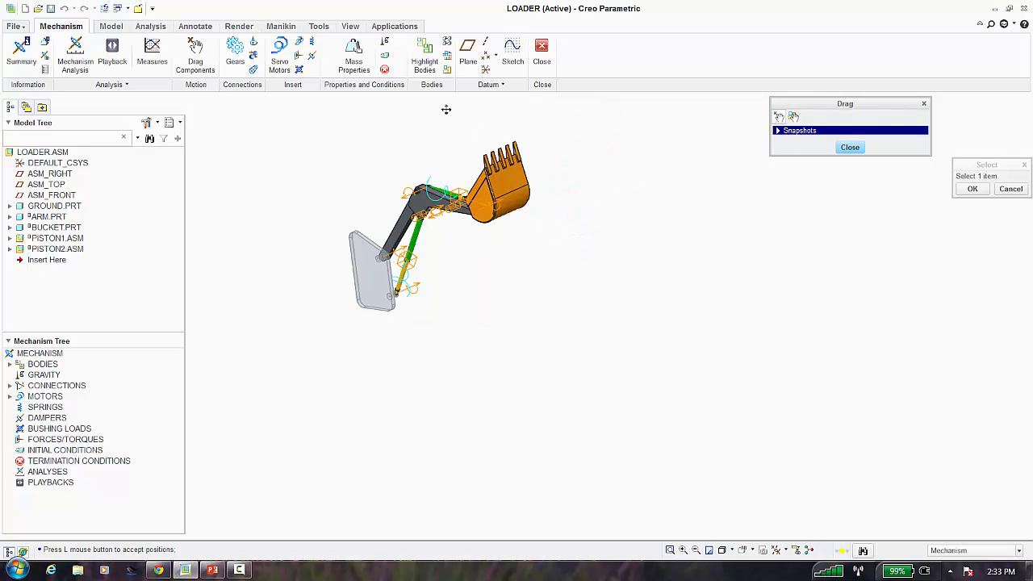
# Reconnect the assembly again, regenerate the mechanism, and pan the loader into view.
pyautogui.click(447, 41)
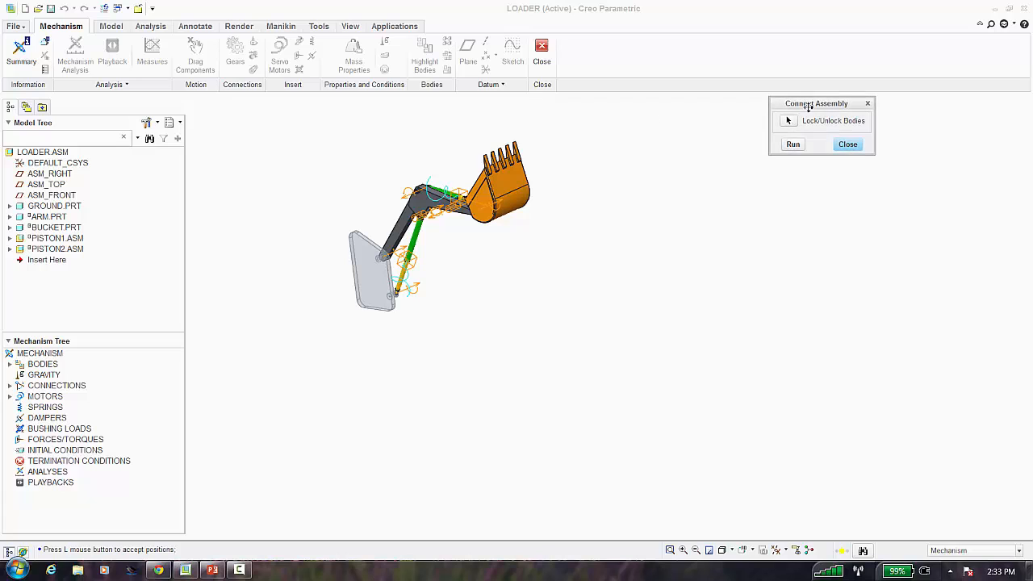
pyautogui.click(793, 145)
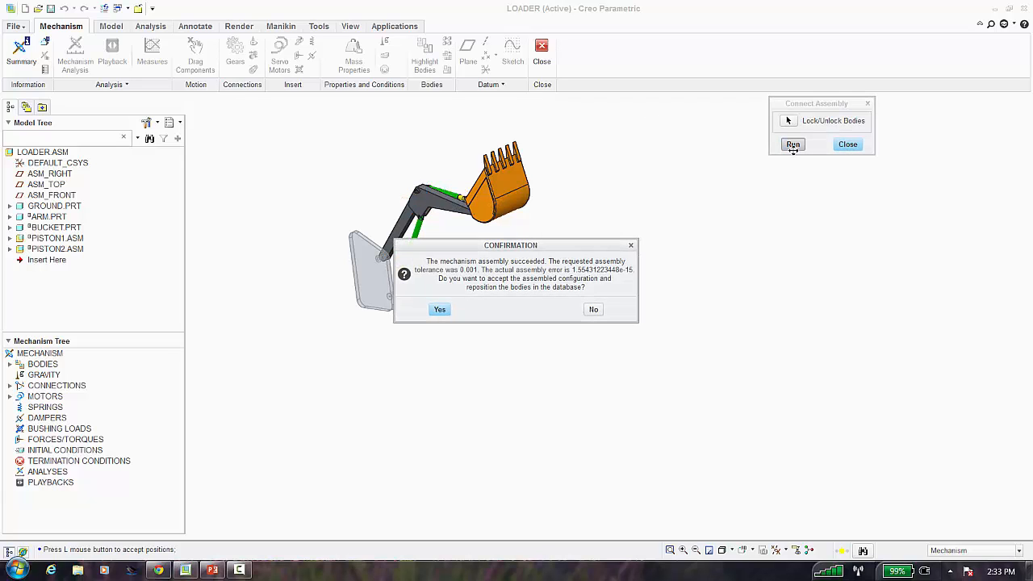
pyautogui.click(441, 309)
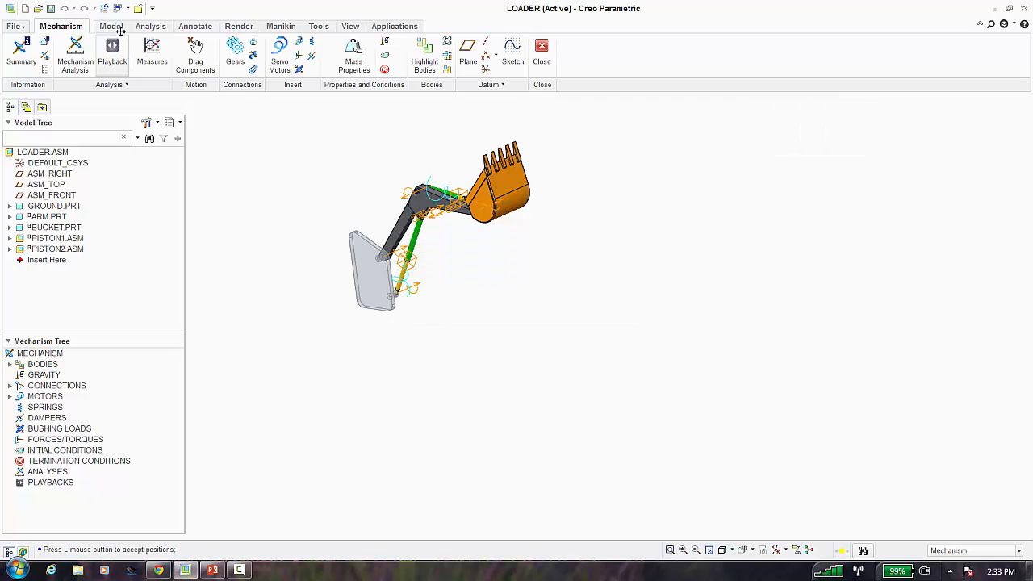
pyautogui.click(105, 8)
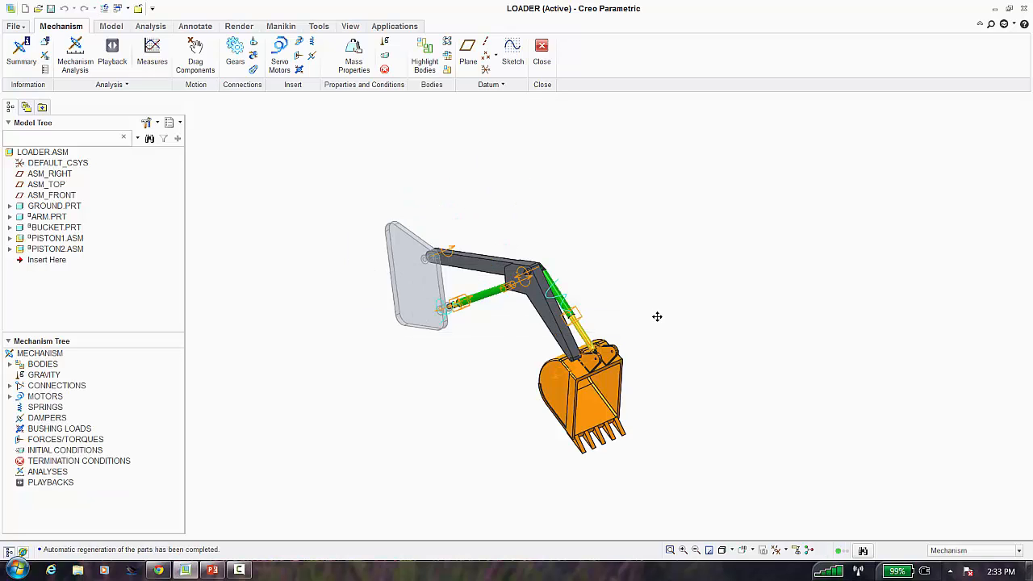
pyautogui.keyDown('shift'); pyautogui.moveTo(653, 329); pyautogui.dragTo(469, 222, button='middle'); pyautogui.keyUp('shift')
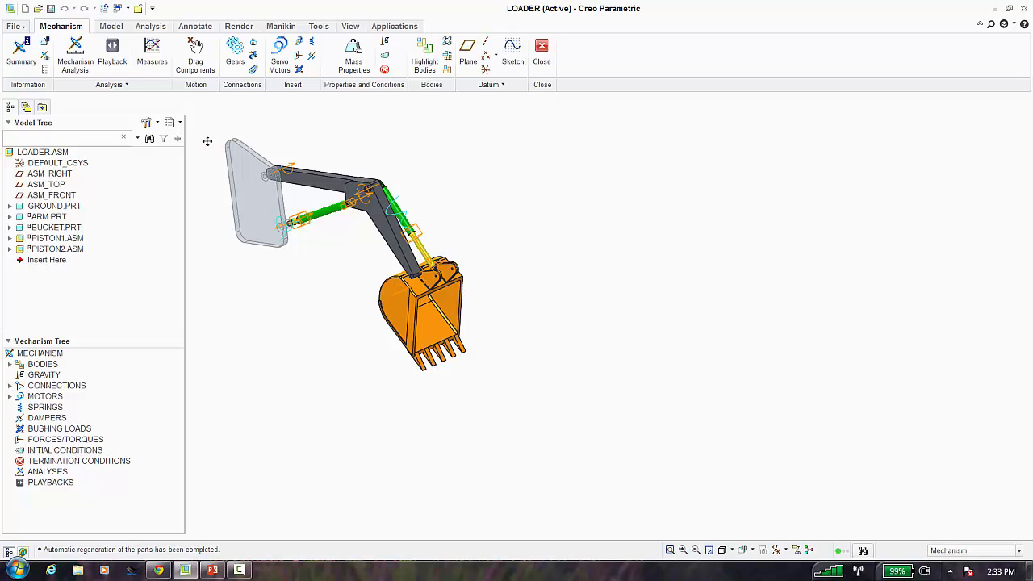
# Create Position analysis AnalysisDefinition1 with 50 s end time and 501 frames, run it, and keep it.
pyautogui.click(75, 51)
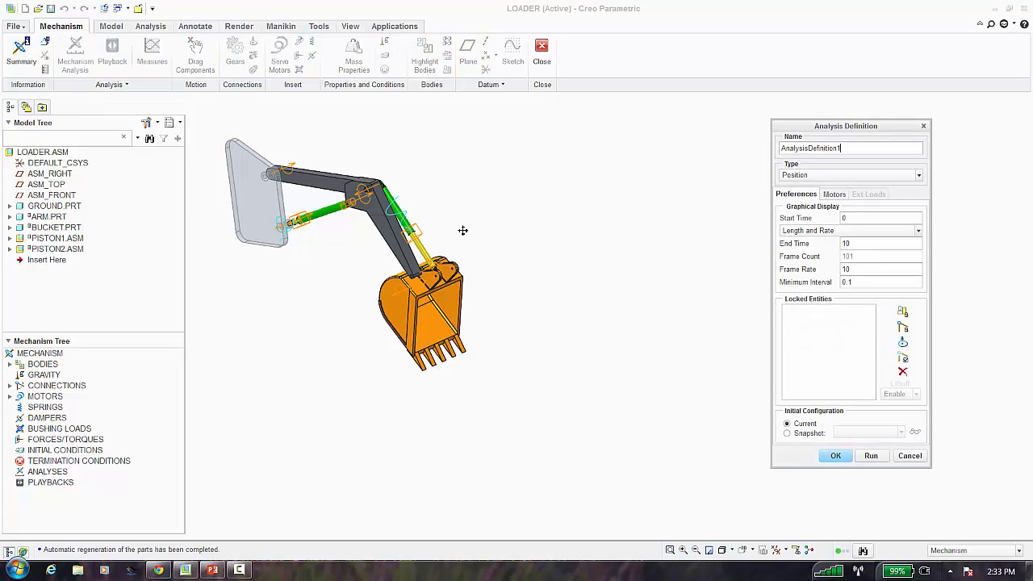
pyautogui.keyDown('shift'); pyautogui.moveTo(462, 230); pyautogui.dragTo(500, 277, button='middle'); pyautogui.keyUp('shift')
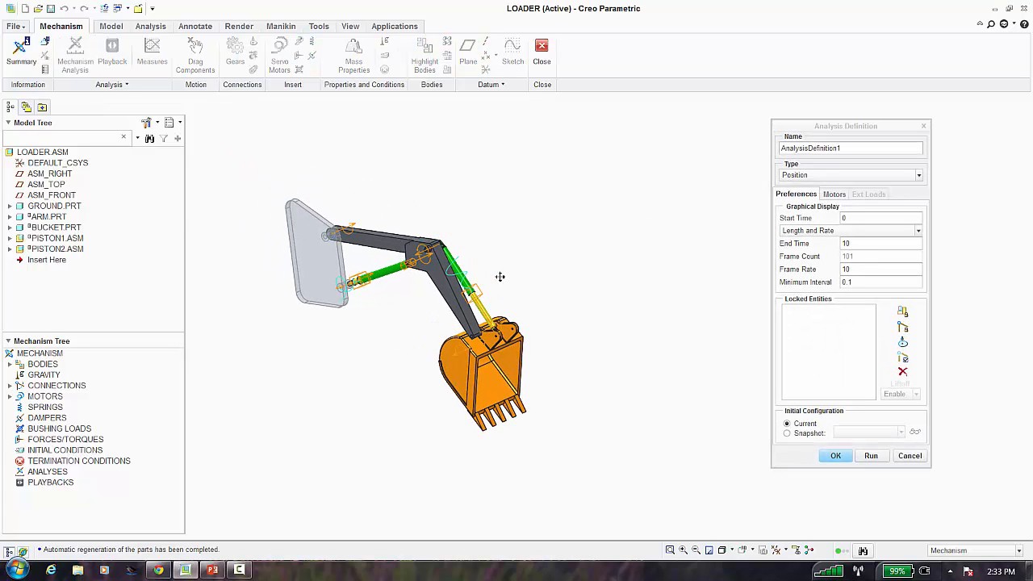
pyautogui.doubleClick(852, 245)
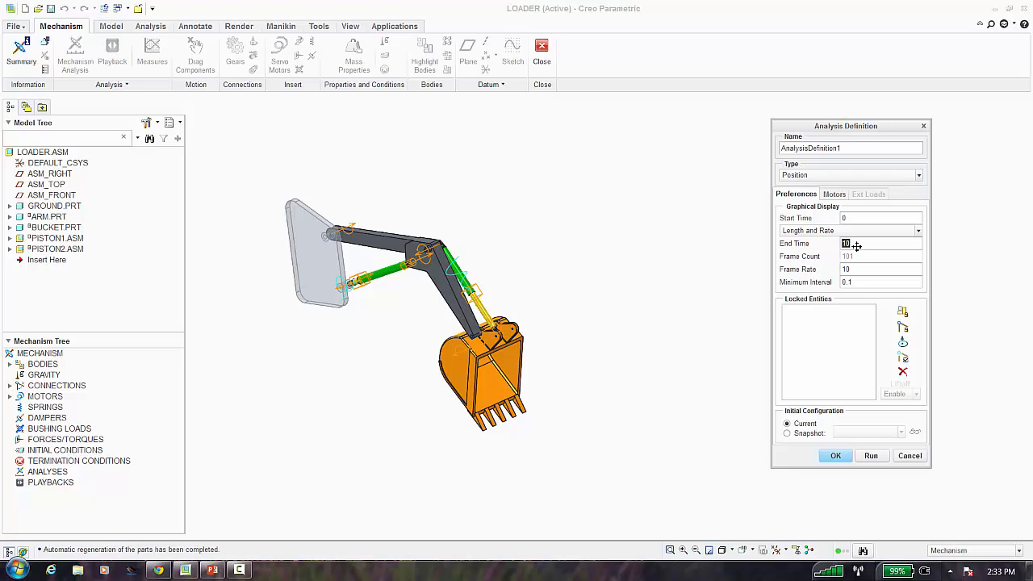
pyautogui.click(856, 219)
pyautogui.click(827, 175)
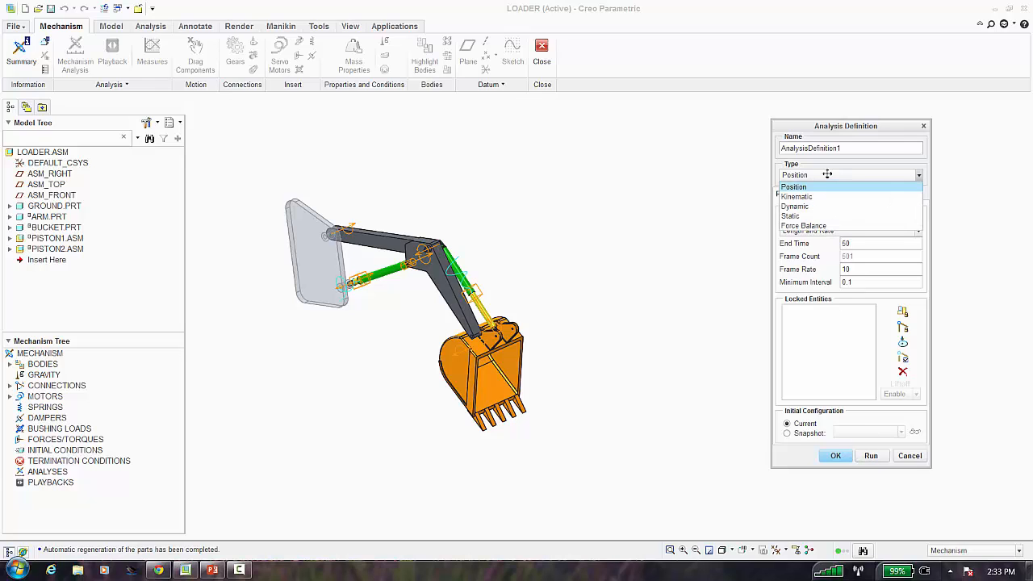
pyautogui.click(828, 174)
pyautogui.click(871, 455)
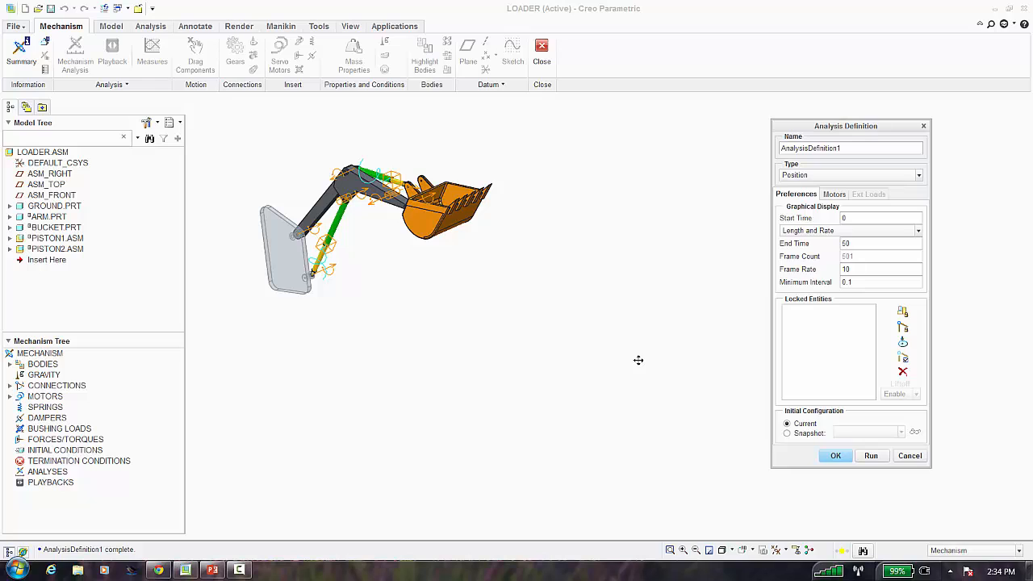
pyautogui.click(837, 457)
pyautogui.click(10, 471)
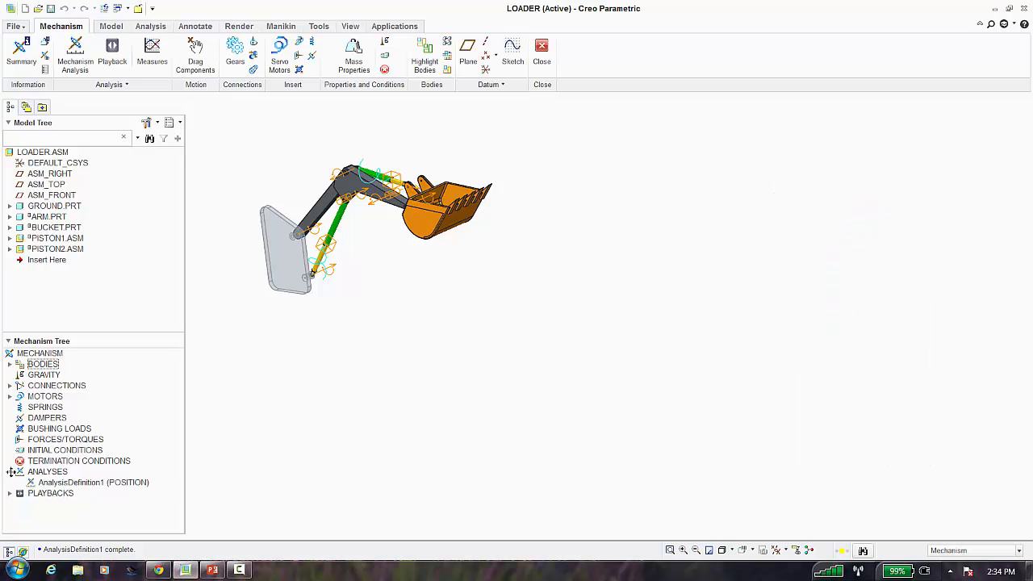
pyautogui.click(46, 483)
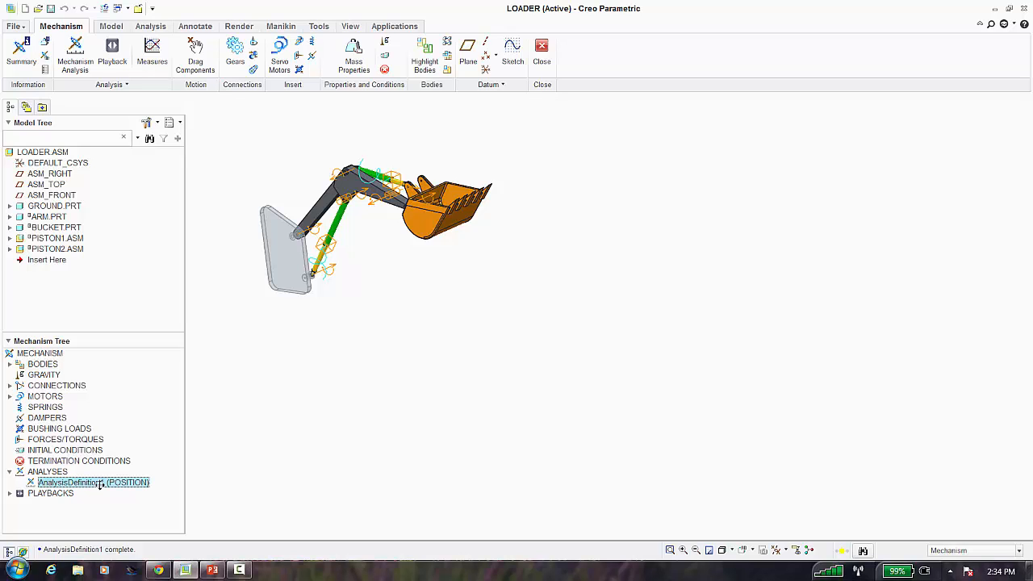
pyautogui.click(9, 493)
pyautogui.click(50, 504)
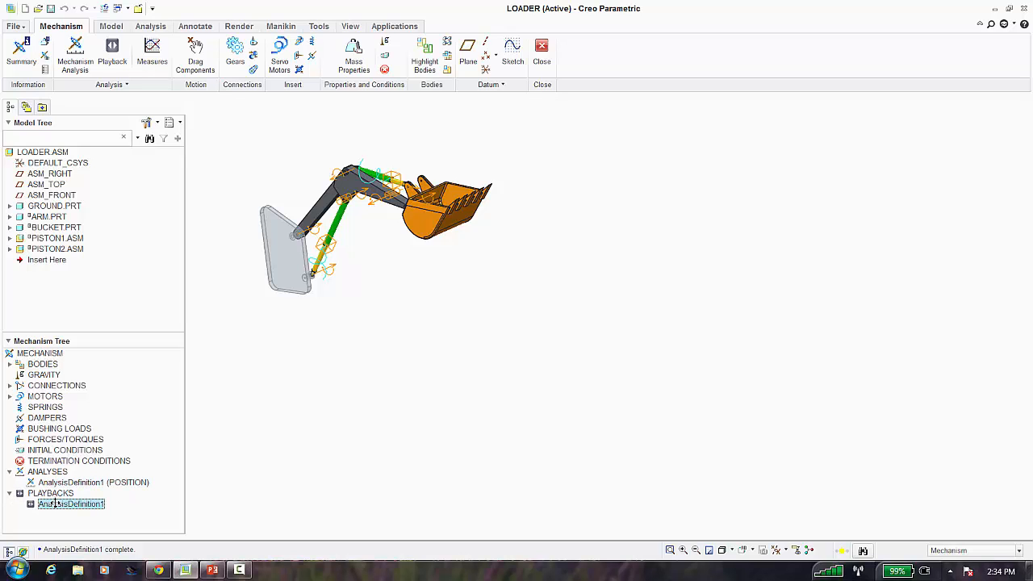
pyautogui.rightClick(55, 505)
pyautogui.click(76, 525)
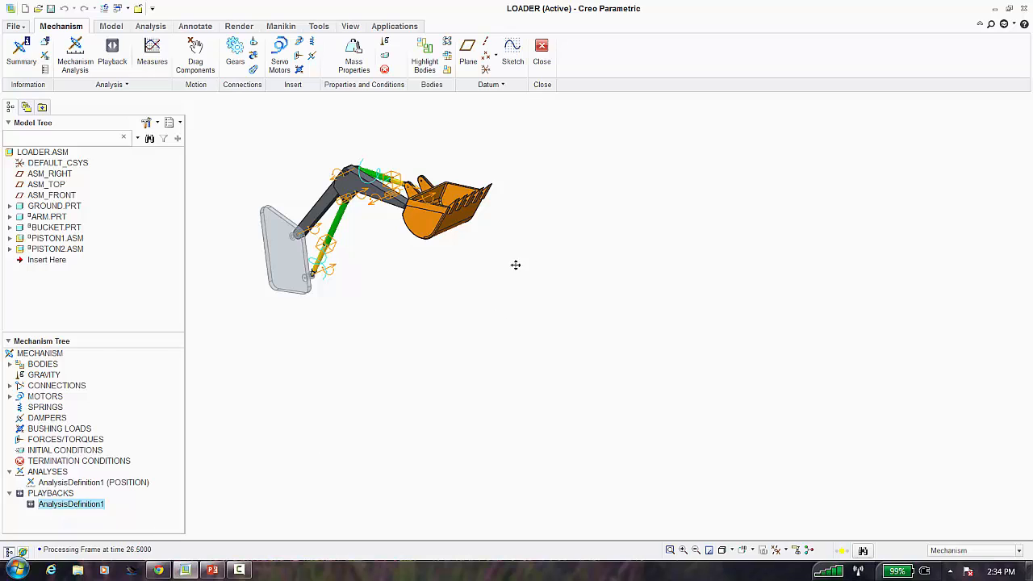
pyautogui.moveTo(185, 355); pyautogui.dragTo(788, 203)
pyautogui.scroll(3, 268, 211)
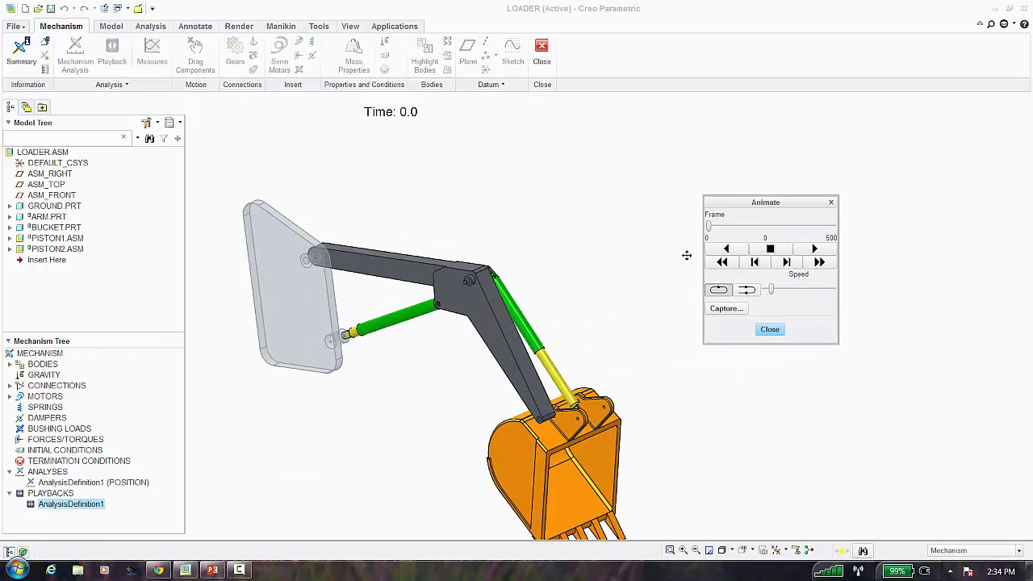
pyautogui.click(814, 249)
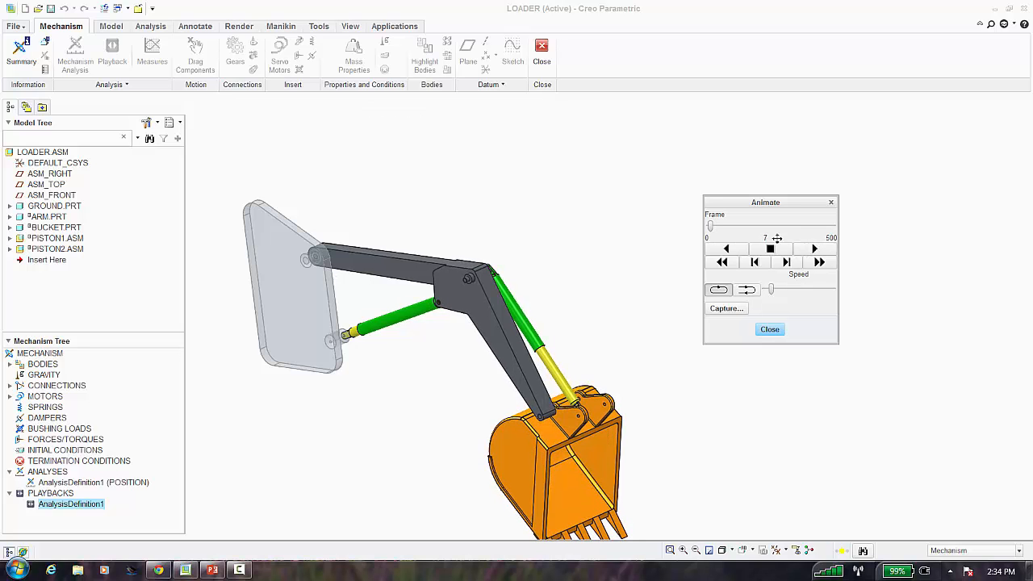
pyautogui.moveTo(772, 291); pyautogui.dragTo(832, 289)
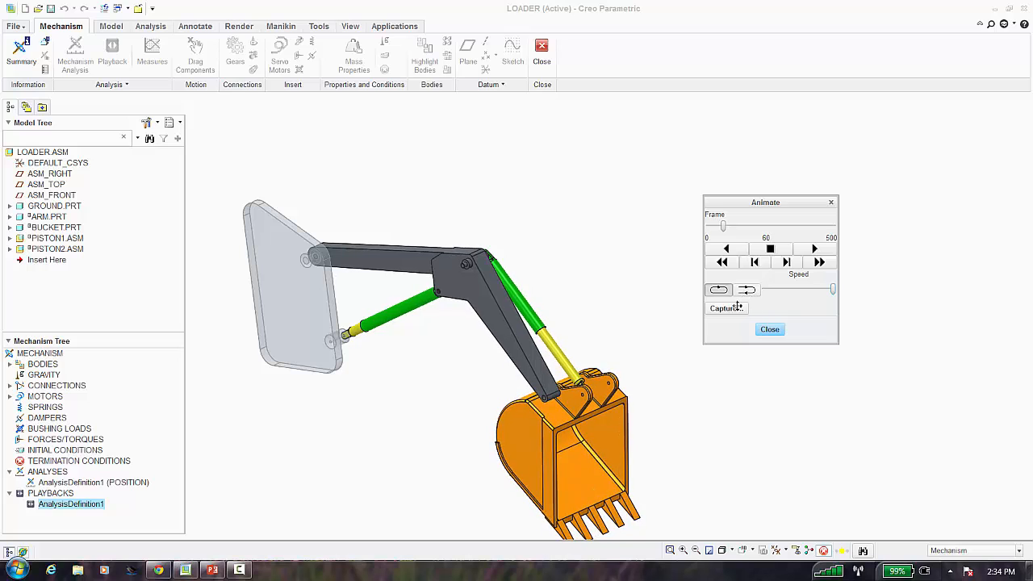
pyautogui.click(725, 308)
pyautogui.moveTo(816, 361); pyautogui.dragTo(947, 127)
pyautogui.click(908, 177)
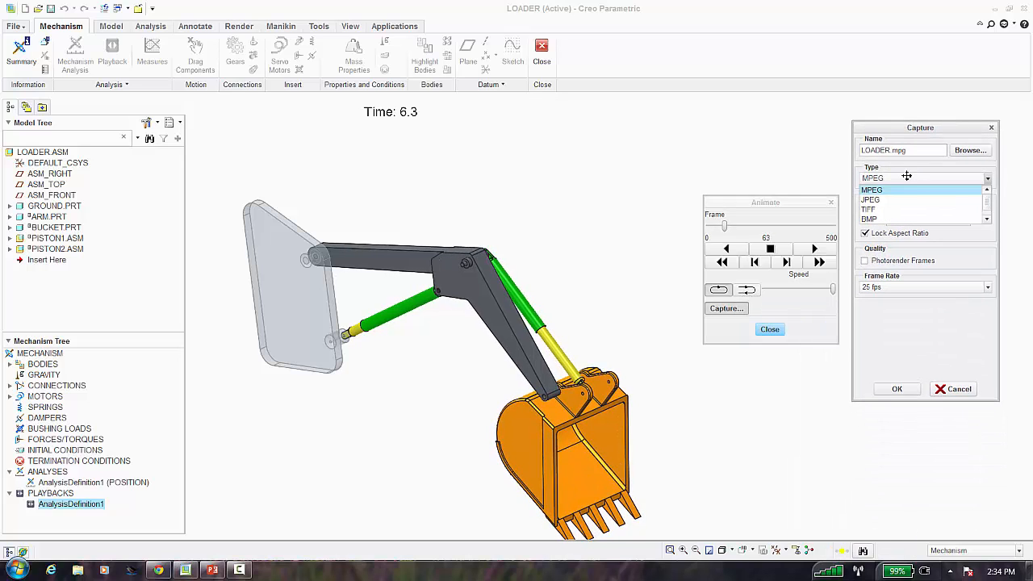
pyautogui.click(986, 218)
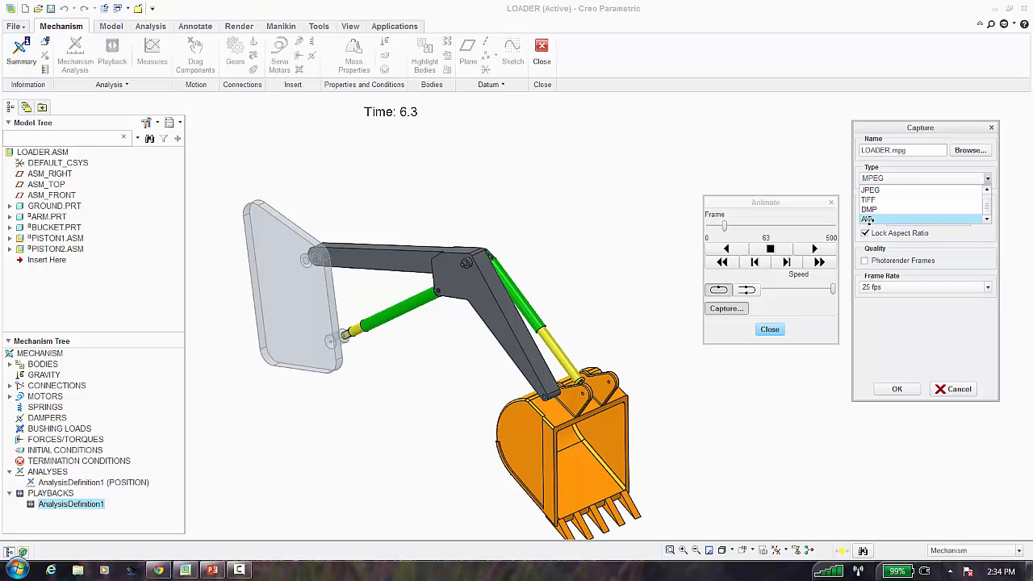
pyautogui.click(855, 173)
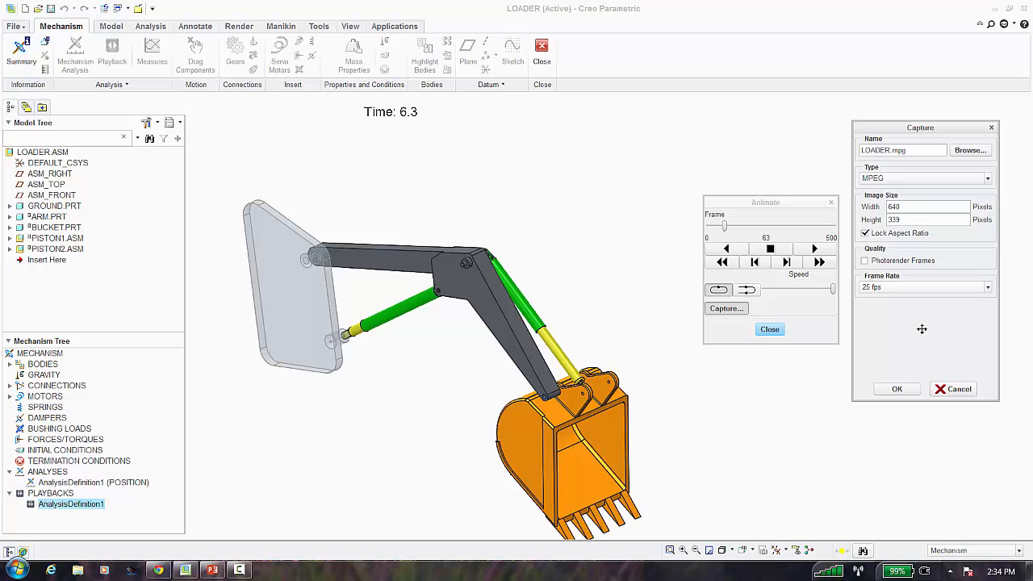
pyautogui.click(903, 286)
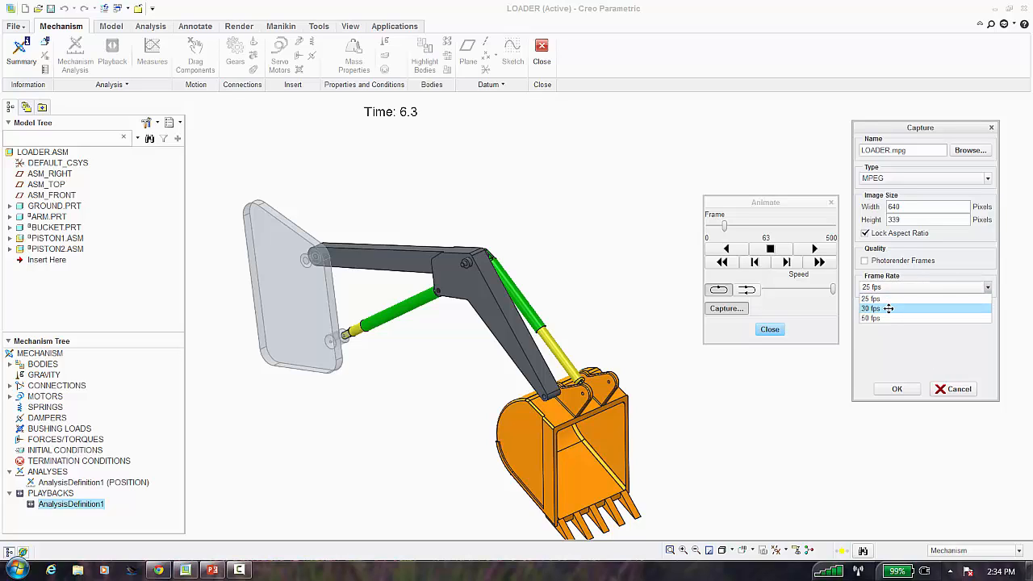
pyautogui.click(961, 385)
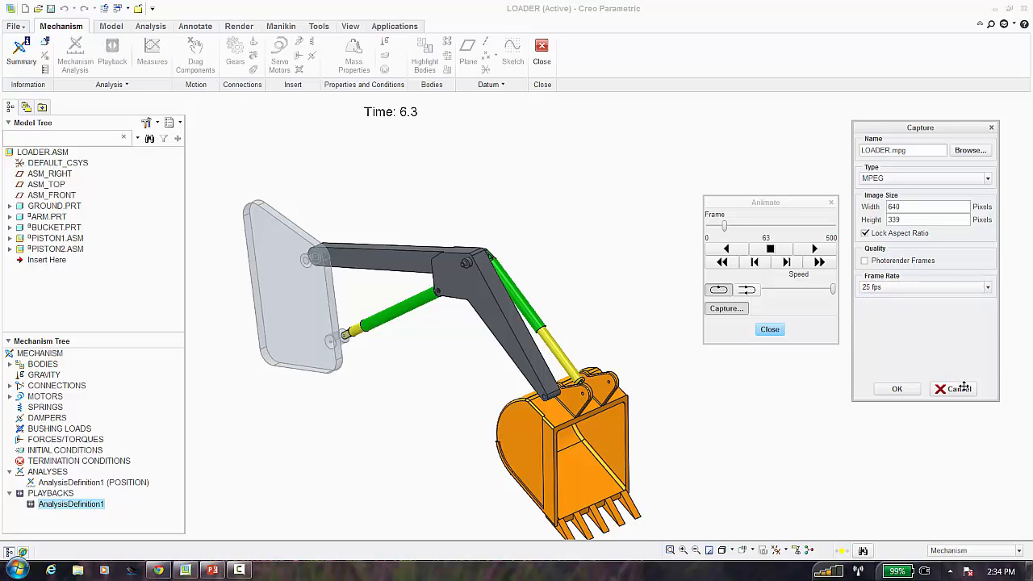
pyautogui.click(960, 388)
pyautogui.click(770, 328)
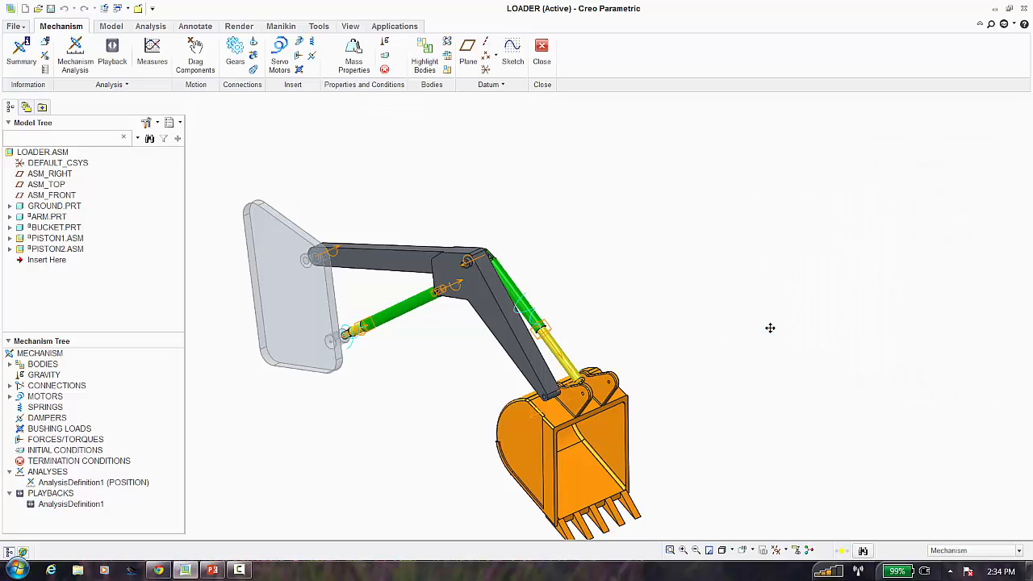
# Regenerate the loader back to its start pose and reorient the view.
pyautogui.scroll(2, 706, 297)
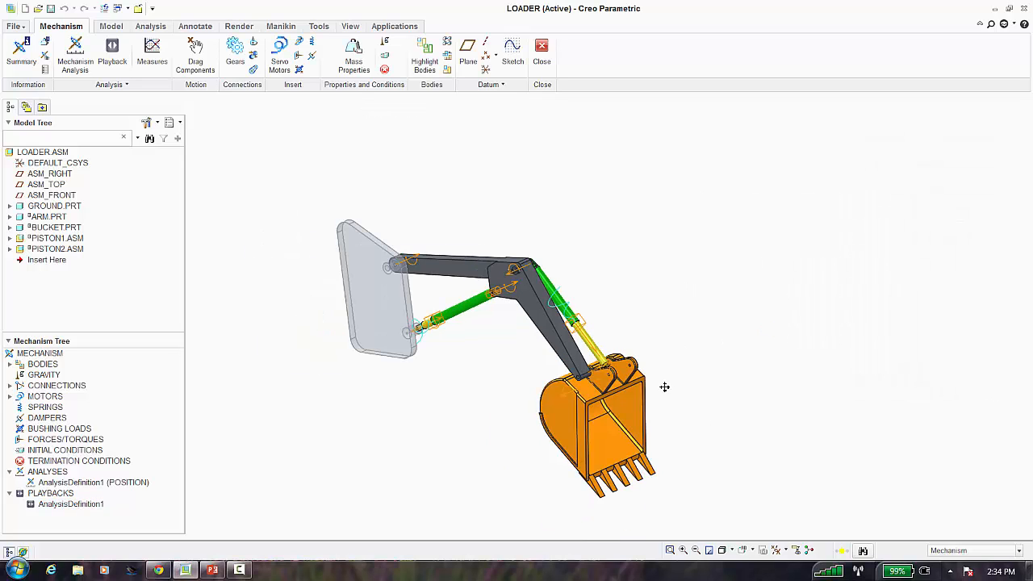
pyautogui.keyDown('shift'); pyautogui.moveTo(661, 382); pyautogui.dragTo(623, 351, button='middle'); pyautogui.keyUp('shift')
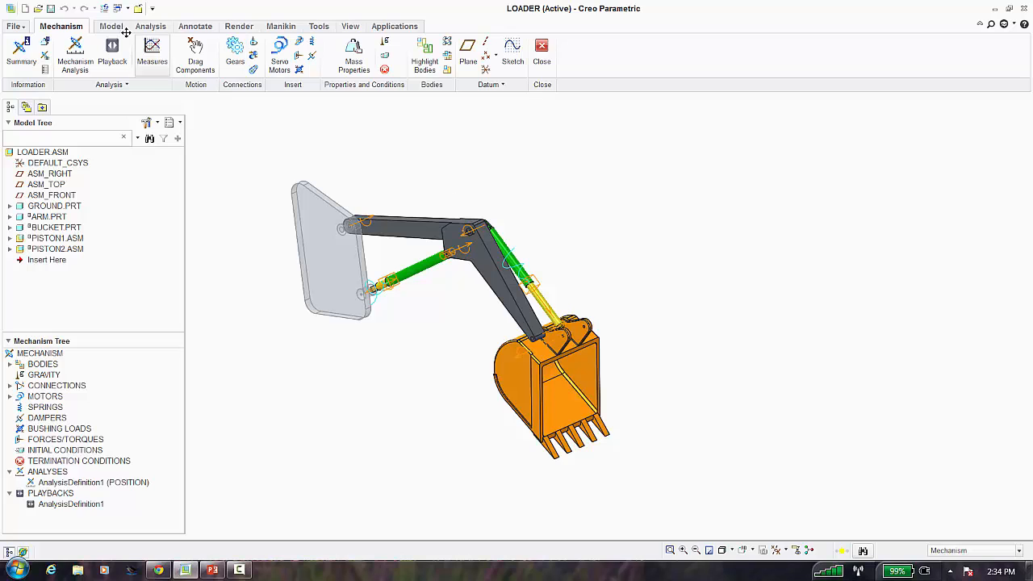
pyautogui.click(103, 8)
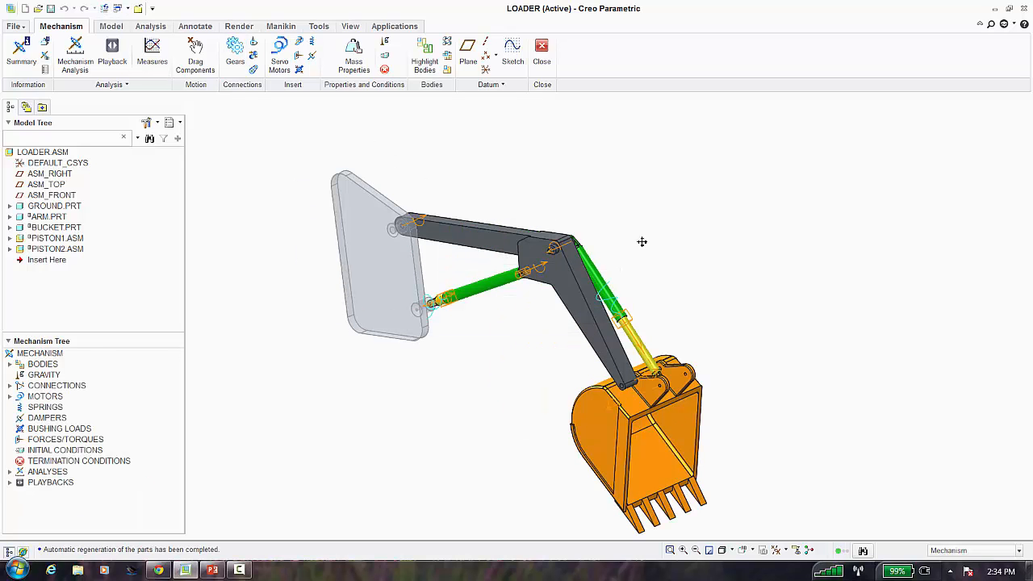
pyautogui.keyDown('shift'); pyautogui.moveTo(654, 286); pyautogui.dragTo(554, 249, button='middle'); pyautogui.keyUp('shift')
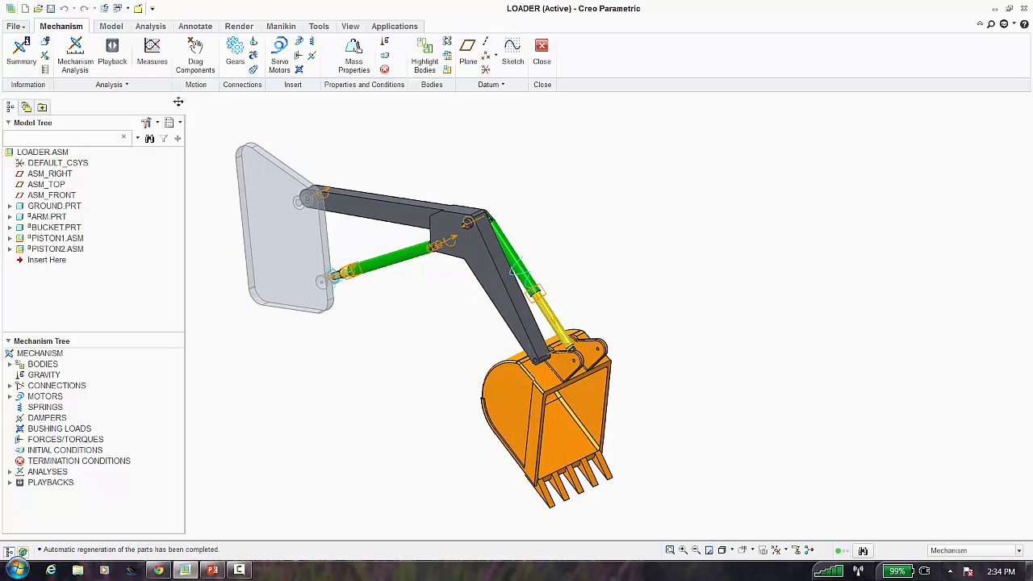
# Start a new Position measure and pick the bucket tooth point BUCKET:edge_end.
pyautogui.click(152, 54)
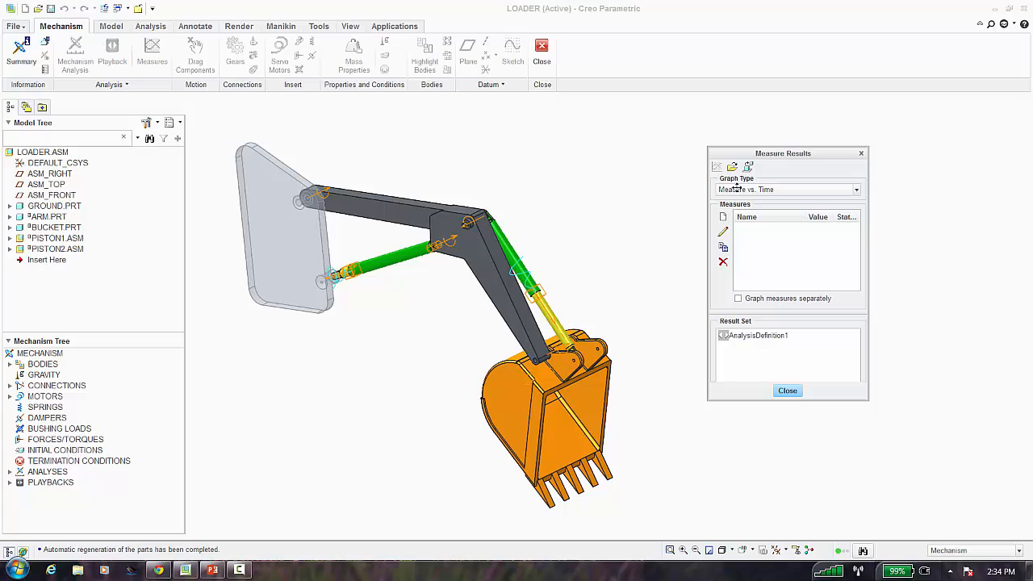
pyautogui.click(723, 216)
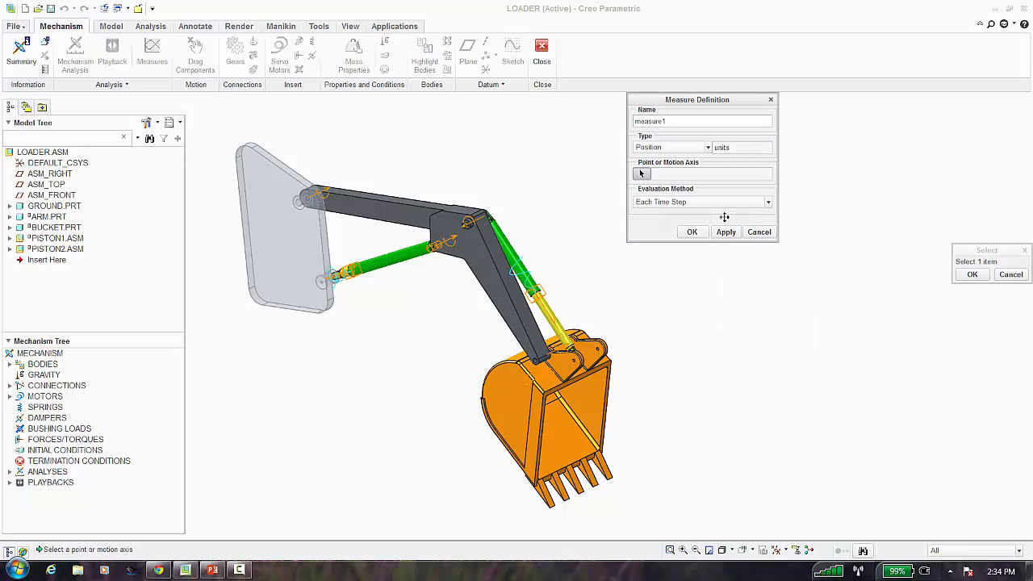
pyautogui.moveTo(675, 100); pyautogui.dragTo(826, 157)
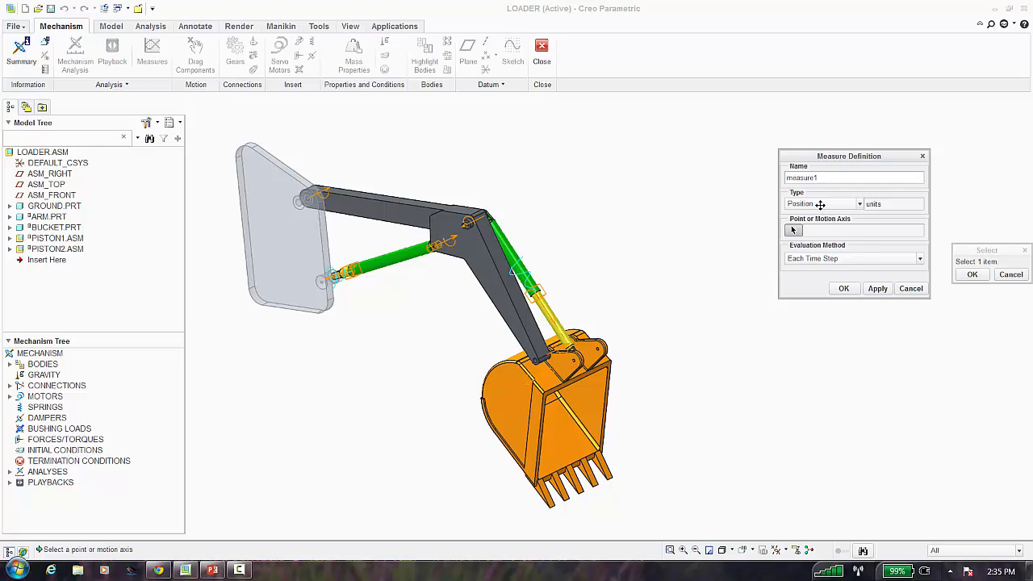
pyautogui.click(819, 204)
pyautogui.click(819, 204)
pyautogui.click(819, 202)
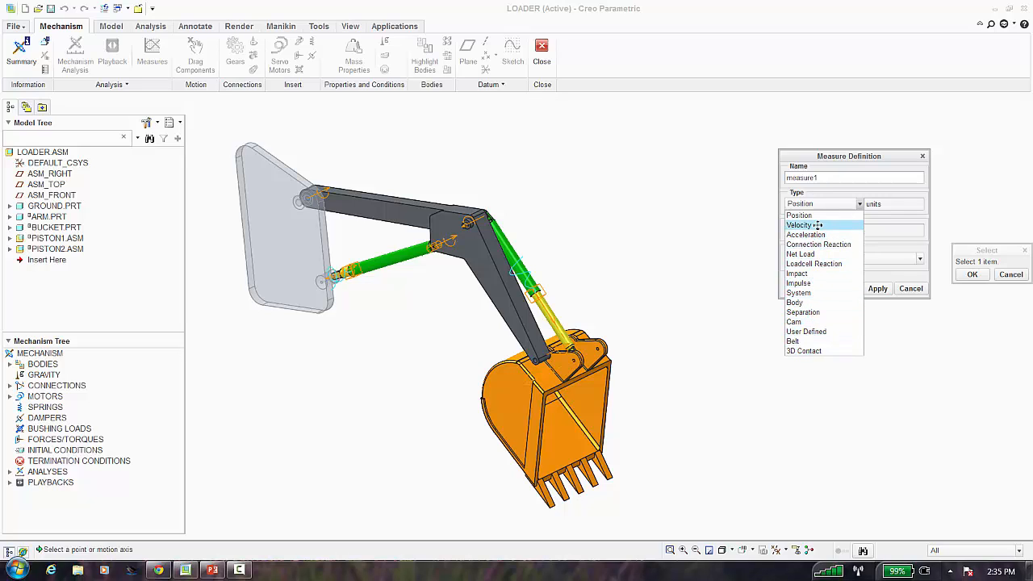
pyautogui.click(788, 197)
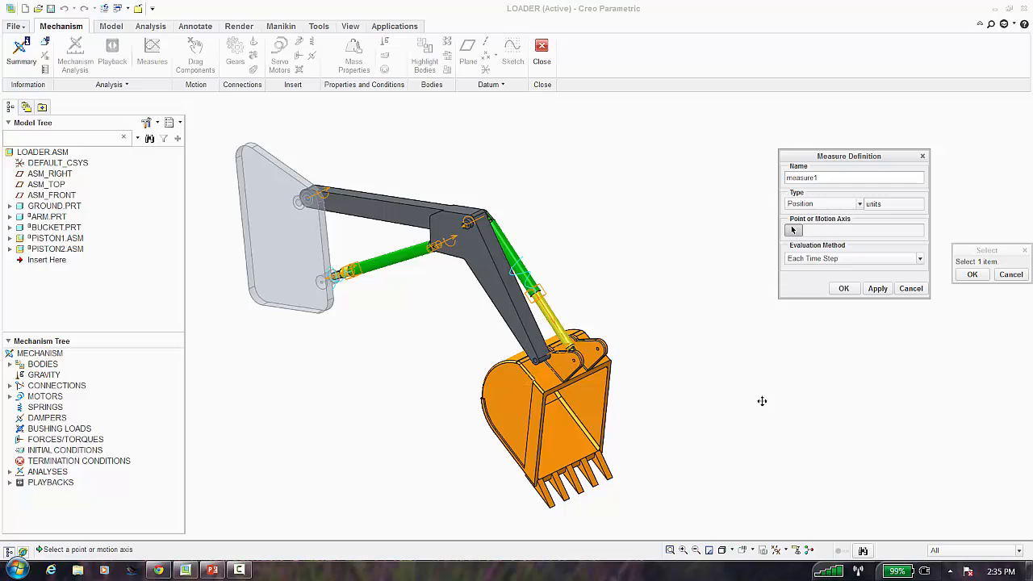
pyautogui.click(550, 507)
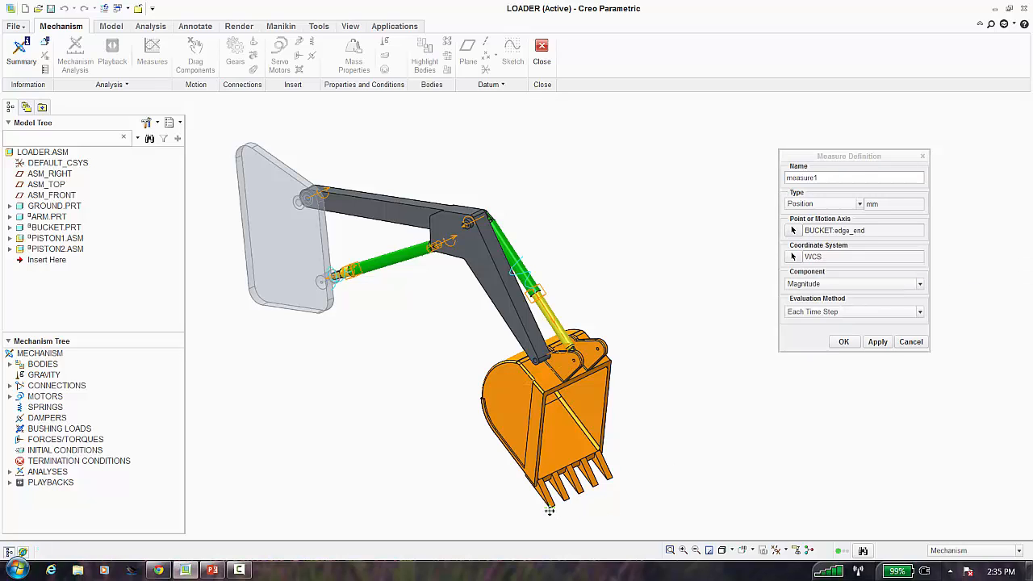
# Switch to the FRONT saved orientation and shift the loader view left.
pyautogui.click(750, 550)
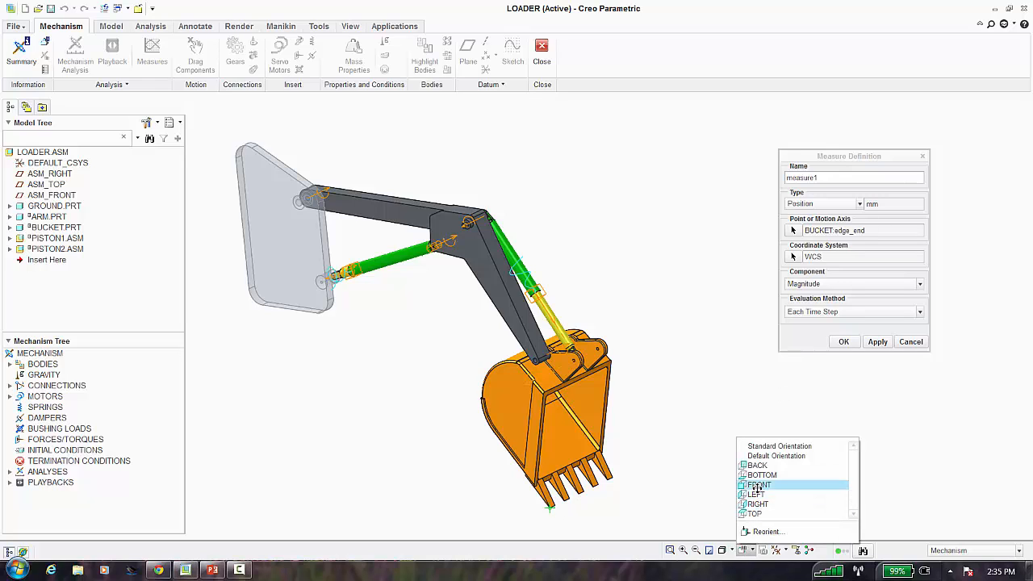
pyautogui.click(757, 485)
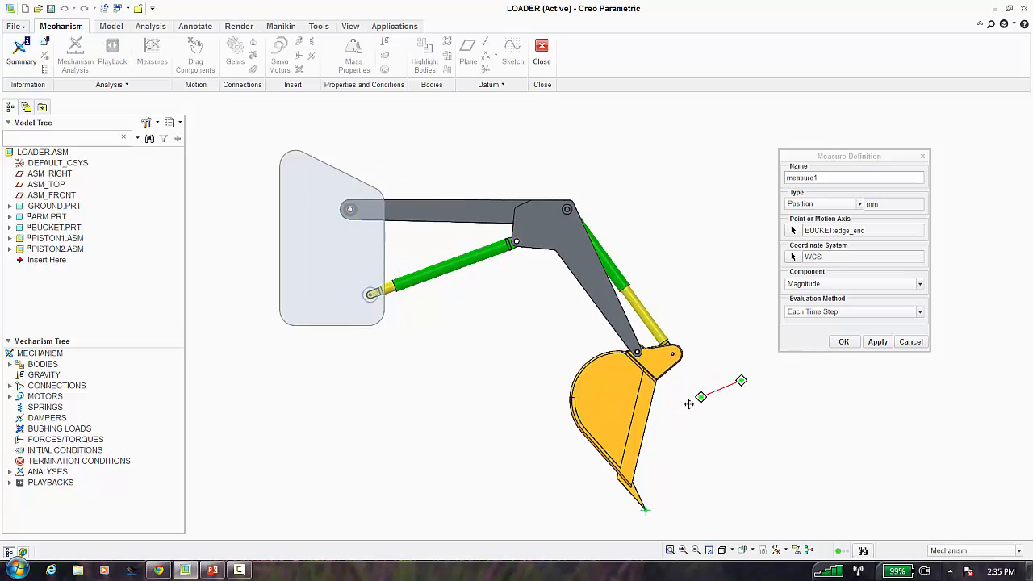
pyautogui.keyDown('shift'); pyautogui.moveTo(689, 404); pyautogui.dragTo(633, 408, button='middle'); pyautogui.keyUp('shift')
pyautogui.scroll(1, 656, 410)
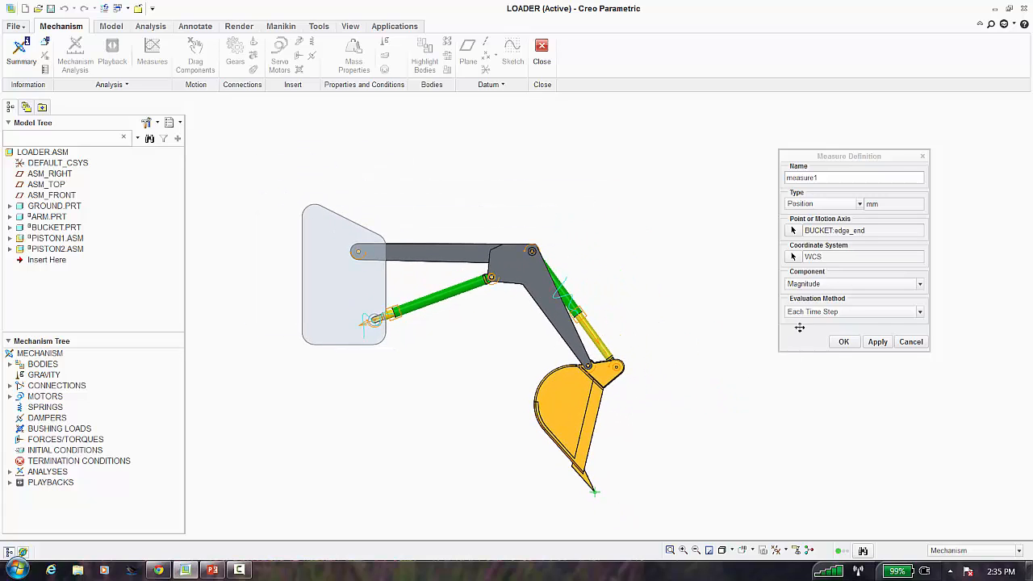
# Set the measure to X-component with Maximum evaluation and rename it max_distance.
pyautogui.click(803, 284)
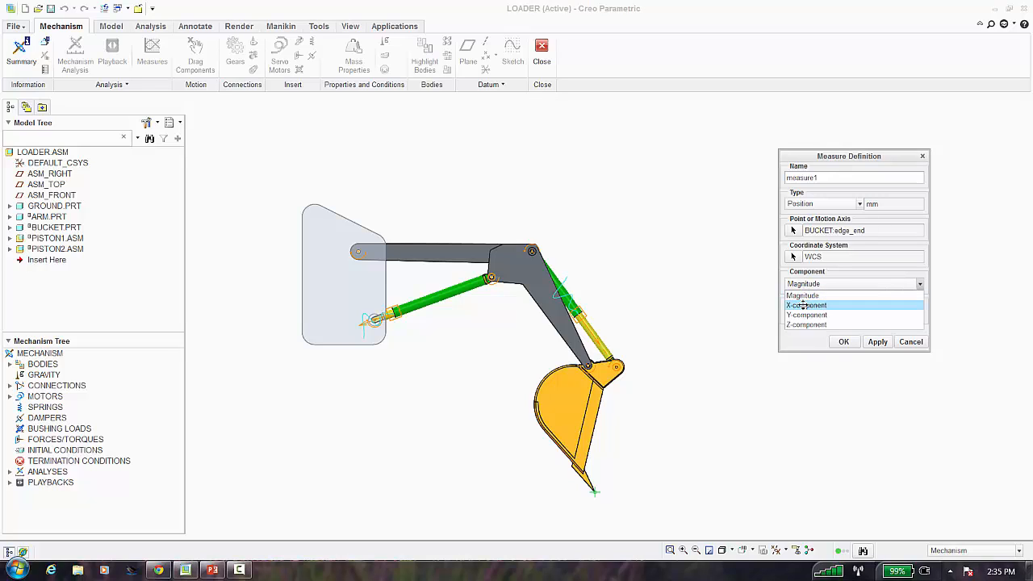
pyautogui.click(802, 305)
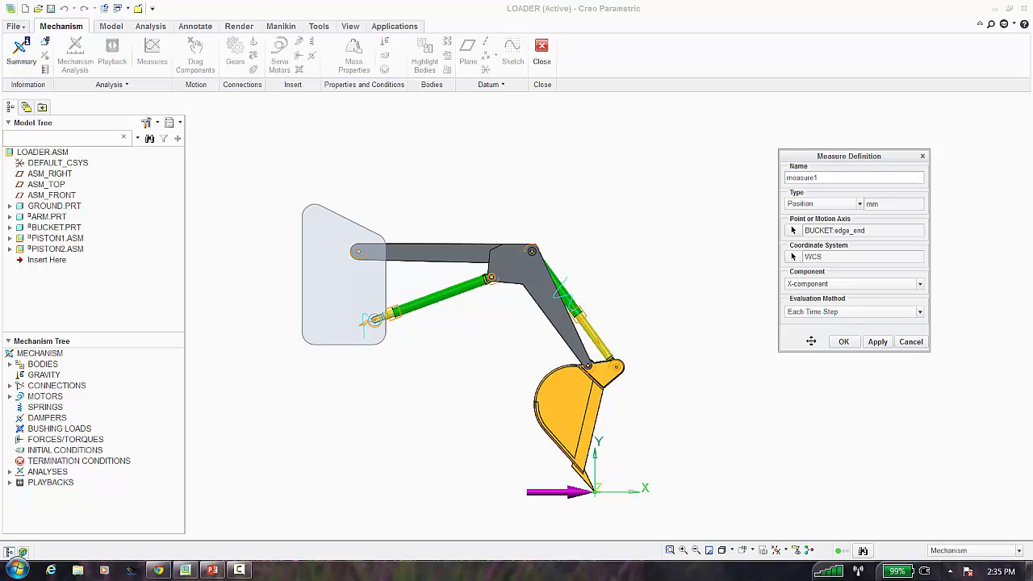
pyautogui.click(846, 311)
pyautogui.click(822, 334)
pyautogui.doubleClick(799, 178)
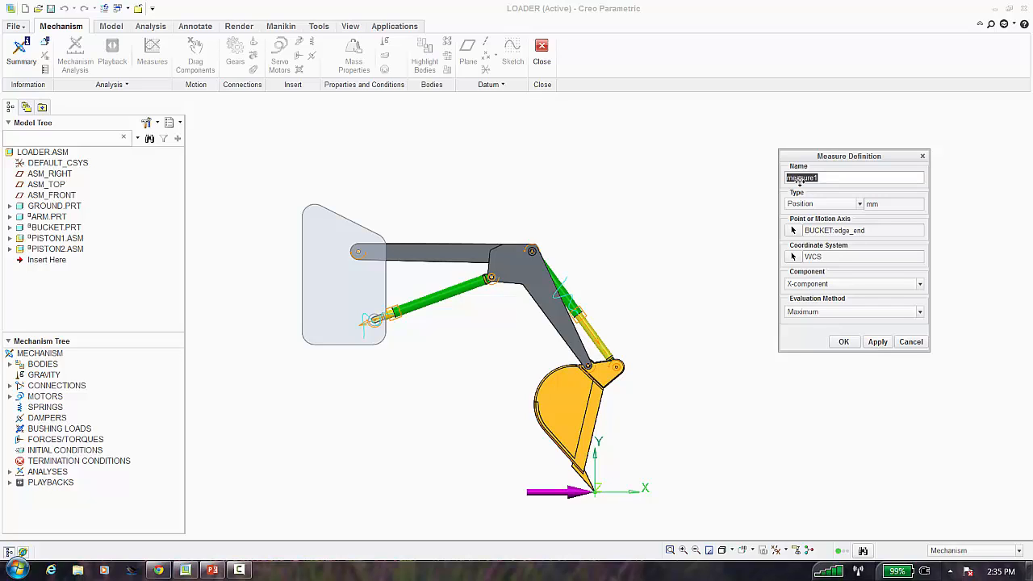
pyautogui.write('max_distance')
# Save the max_distance measure and retrieve the AnalysisDefinition1 results for it.
pyautogui.click(843, 342)
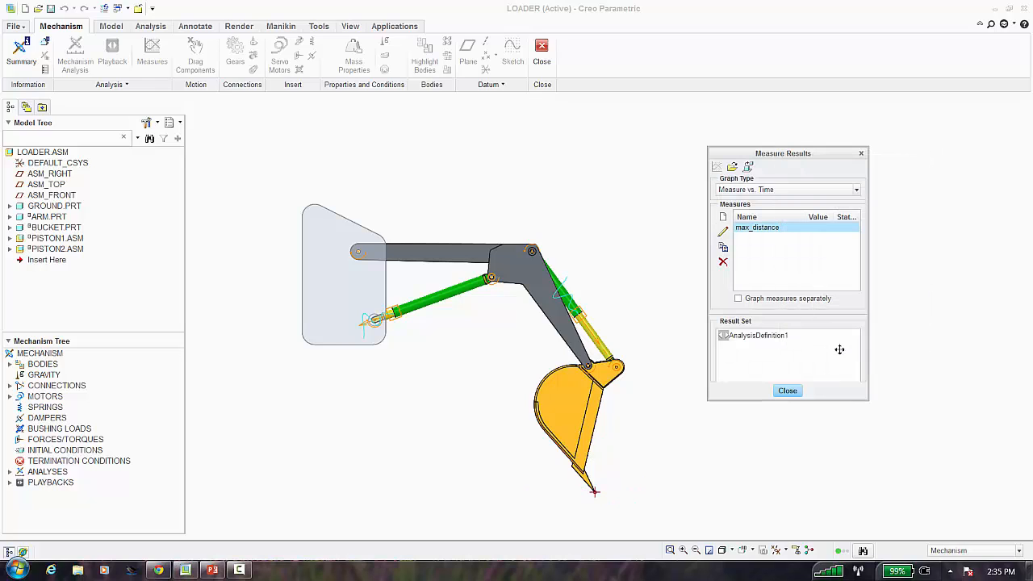
pyautogui.click(756, 335)
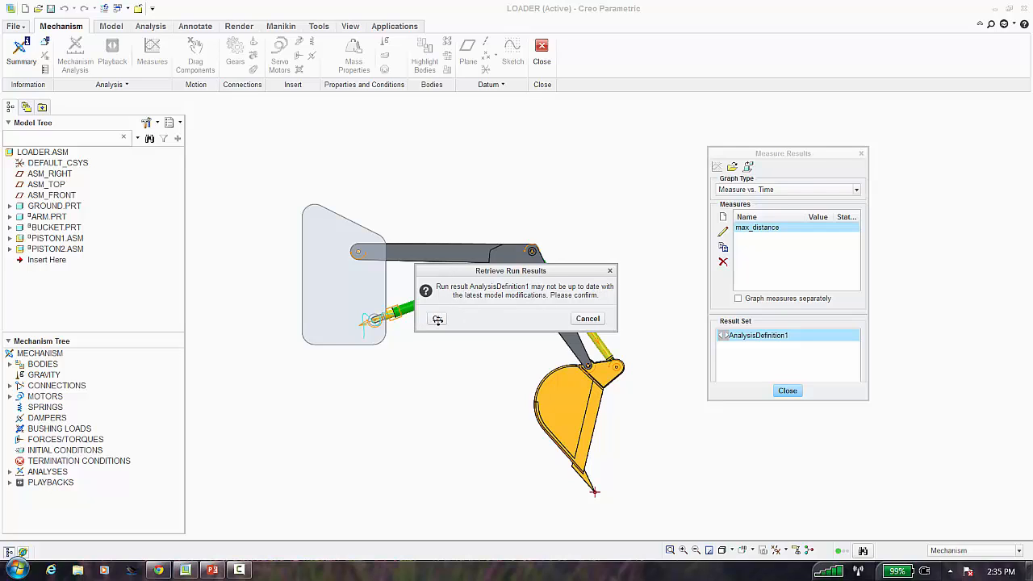
pyautogui.click(437, 319)
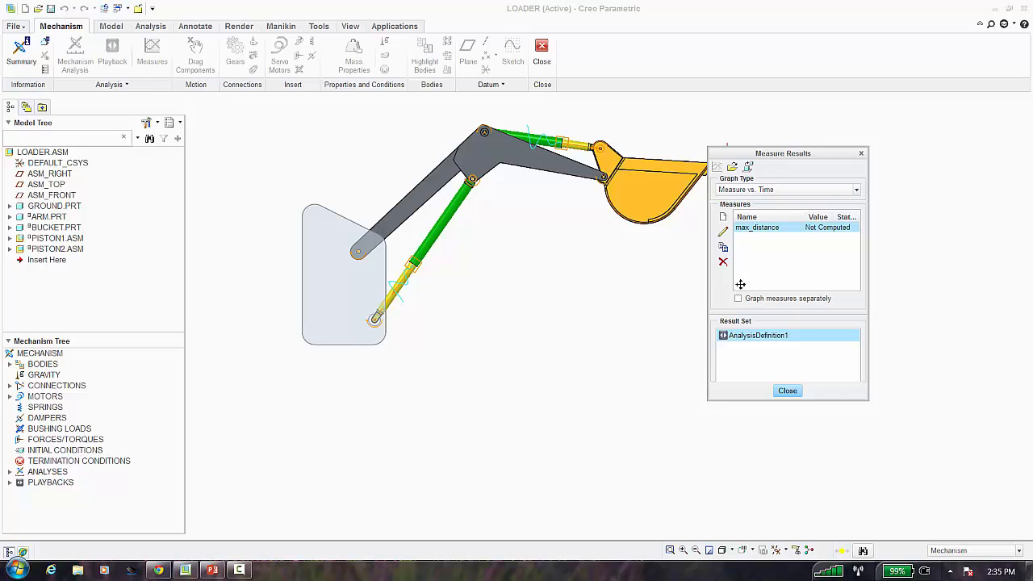
pyautogui.moveTo(791, 154); pyautogui.dragTo(822, 288)
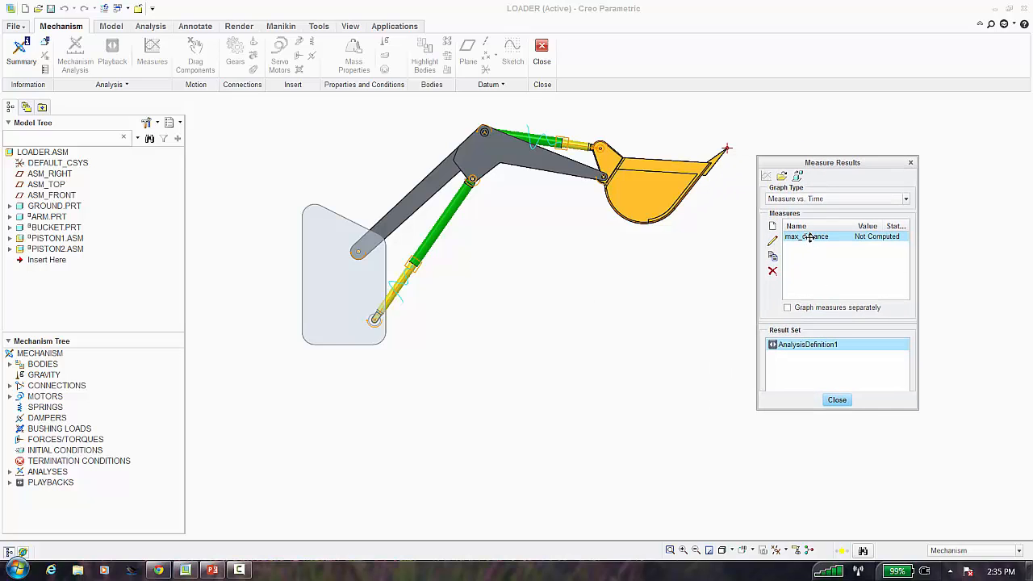
# Reselect the AnalysisDefinition1 result set, close Measure Results, and regenerate the loader.
pyautogui.click(795, 345)
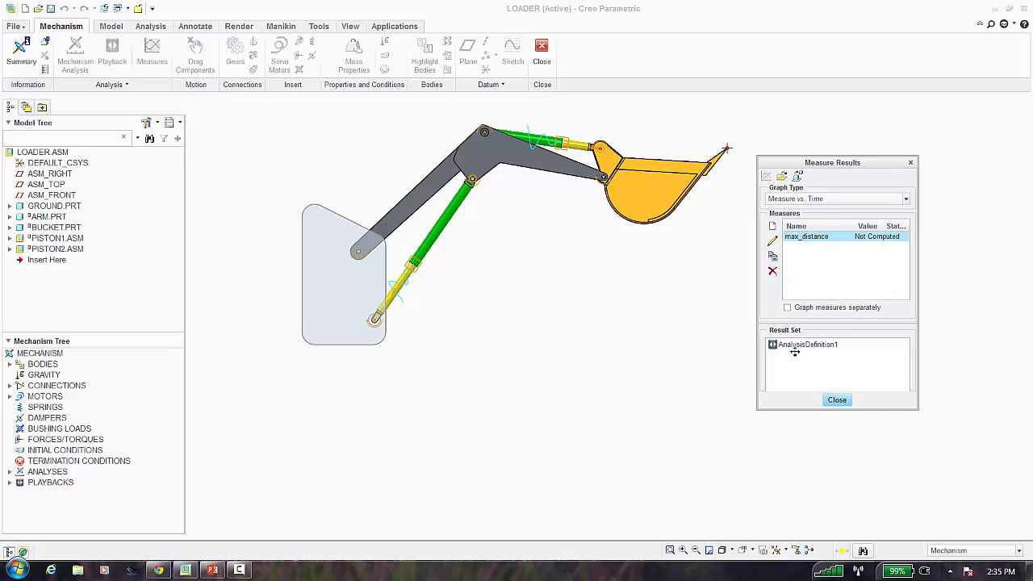
pyautogui.click(817, 345)
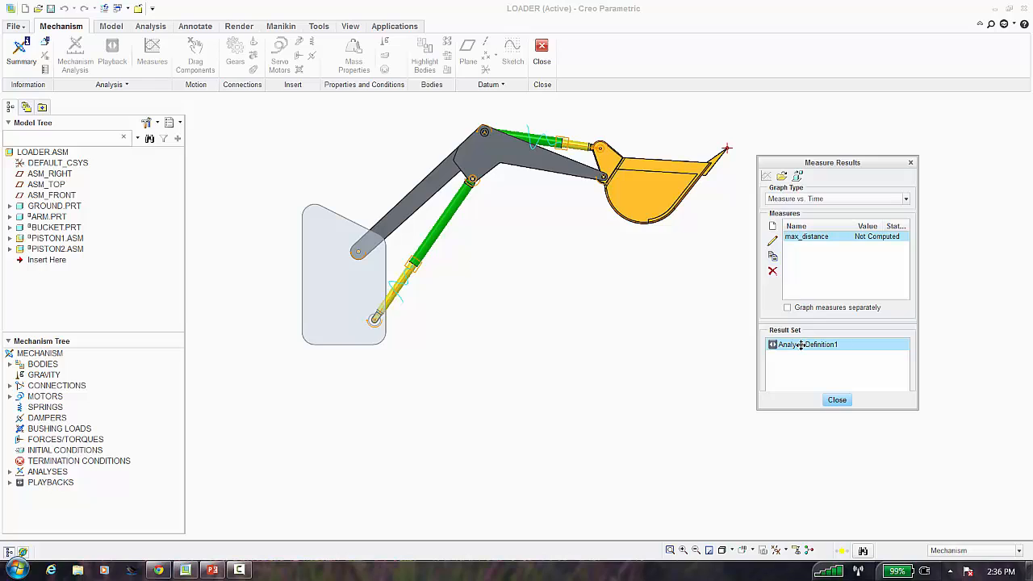
pyautogui.click(837, 400)
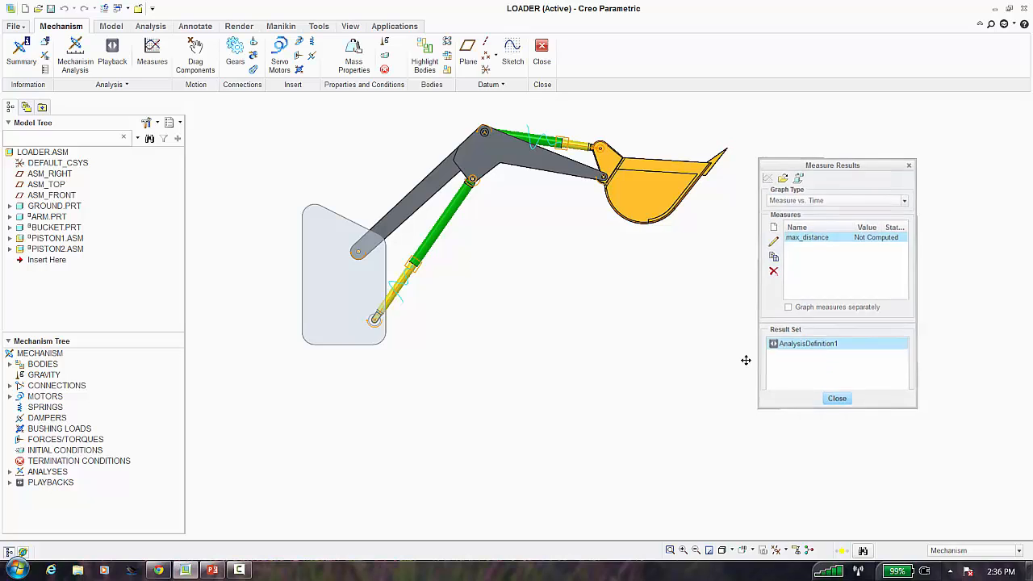
pyautogui.click(101, 9)
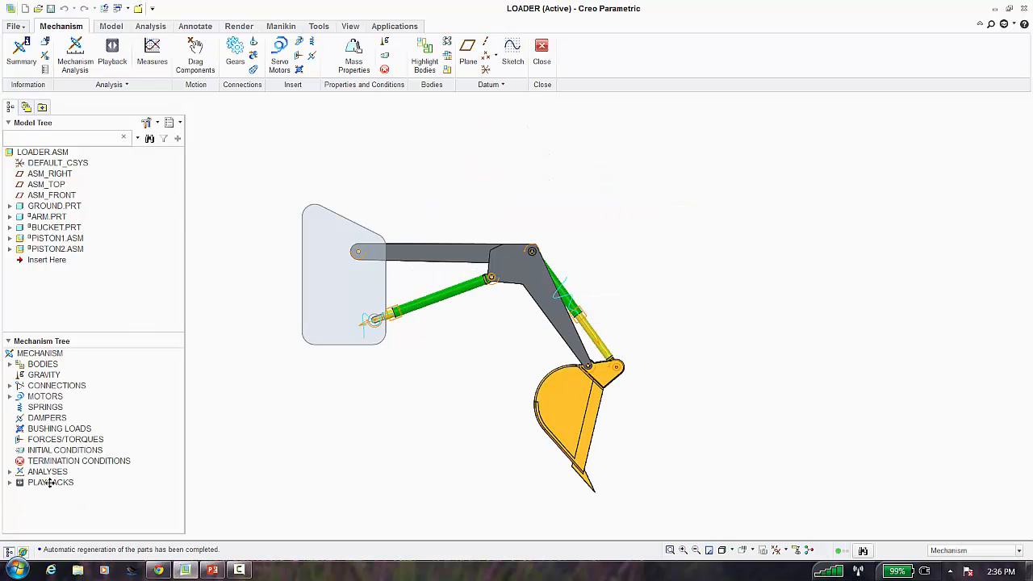
# Rerun AnalysisDefinition1 (POSITION) from the Mechanism Tree, overwriting its results, and reopen Measure Results.
pyautogui.doubleClick(50, 482)
pyautogui.rightClick(52, 492)
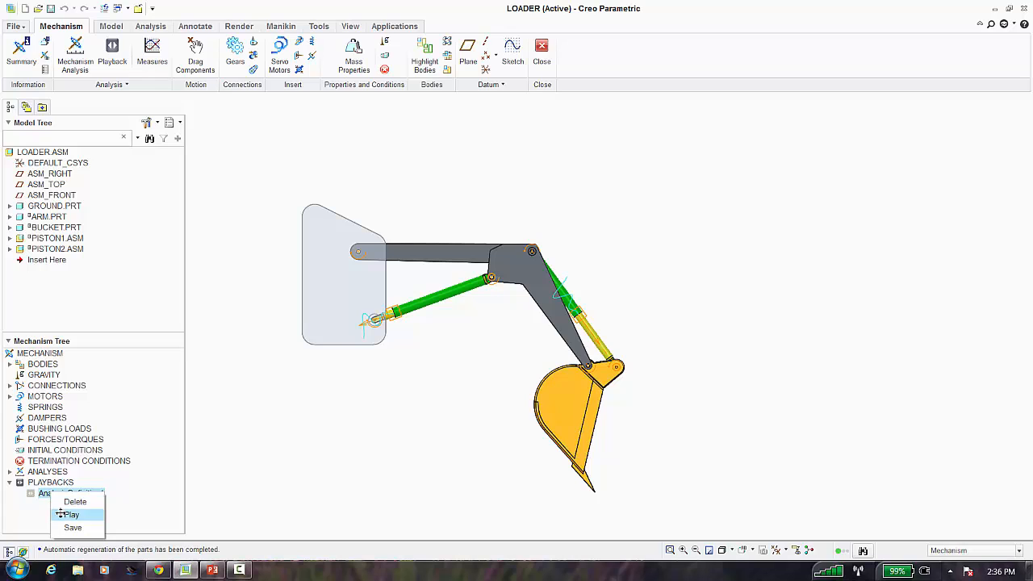
pyautogui.doubleClick(47, 472)
pyautogui.rightClick(65, 483)
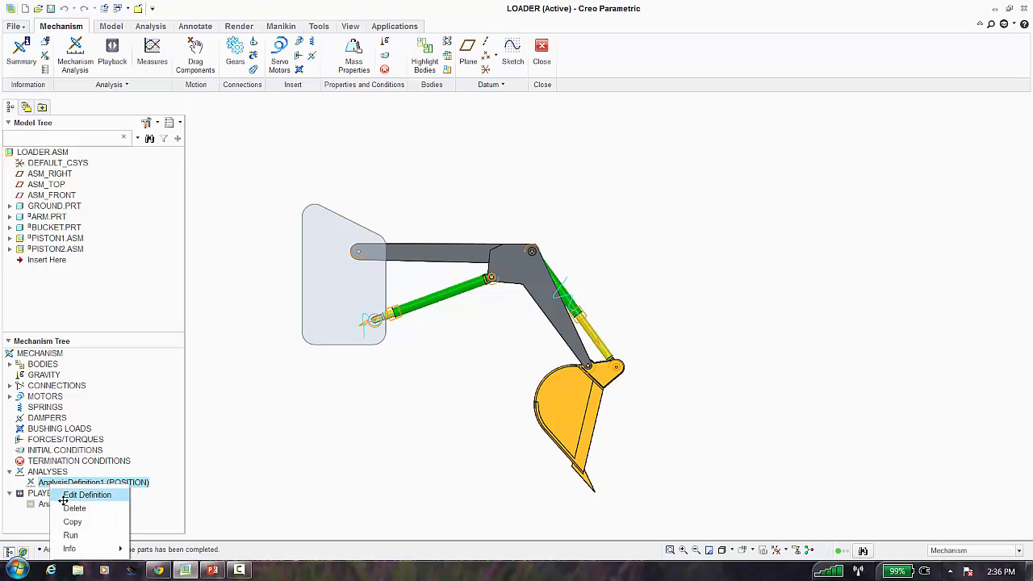
pyautogui.click(67, 535)
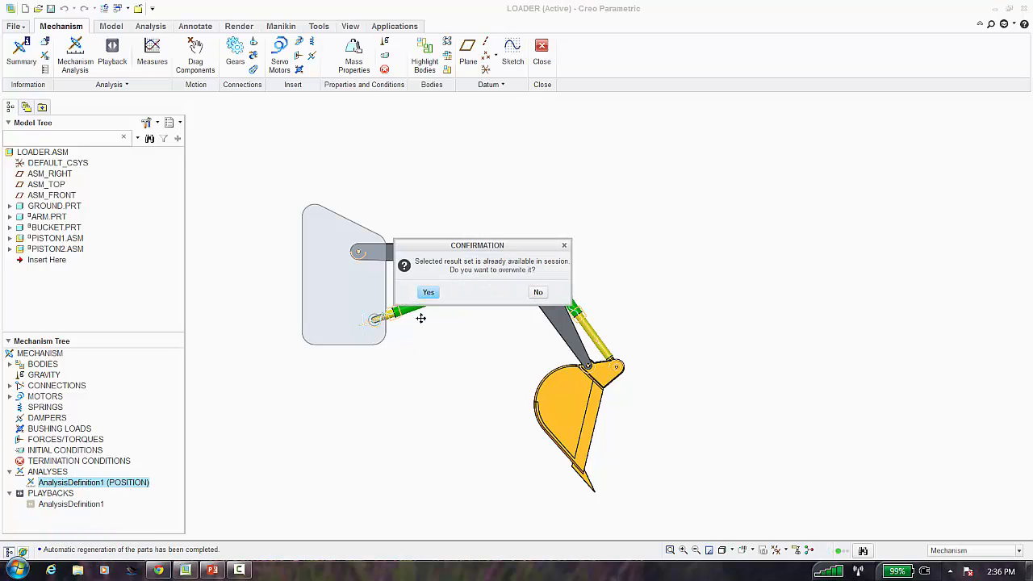
pyautogui.click(428, 292)
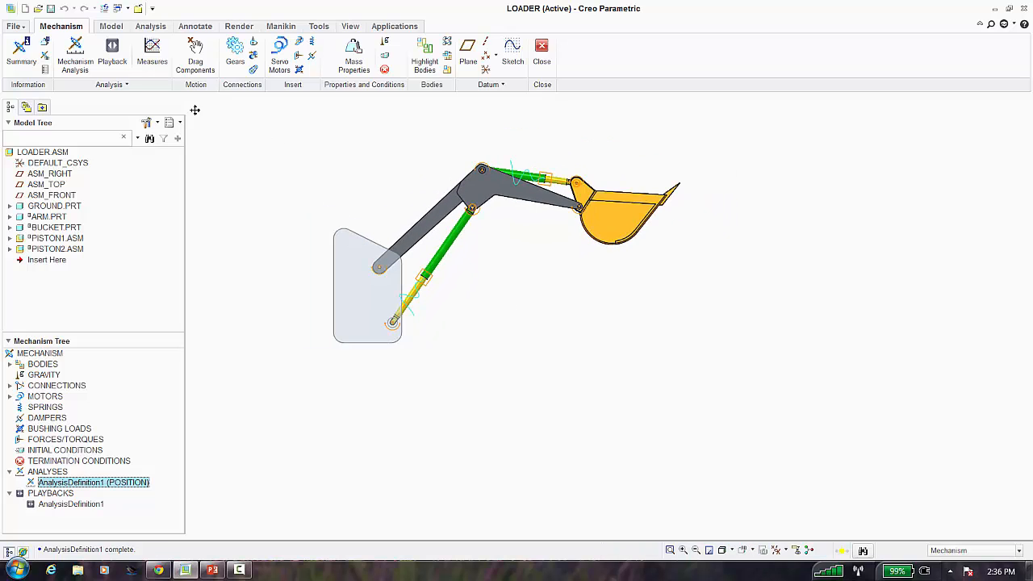
pyautogui.click(152, 53)
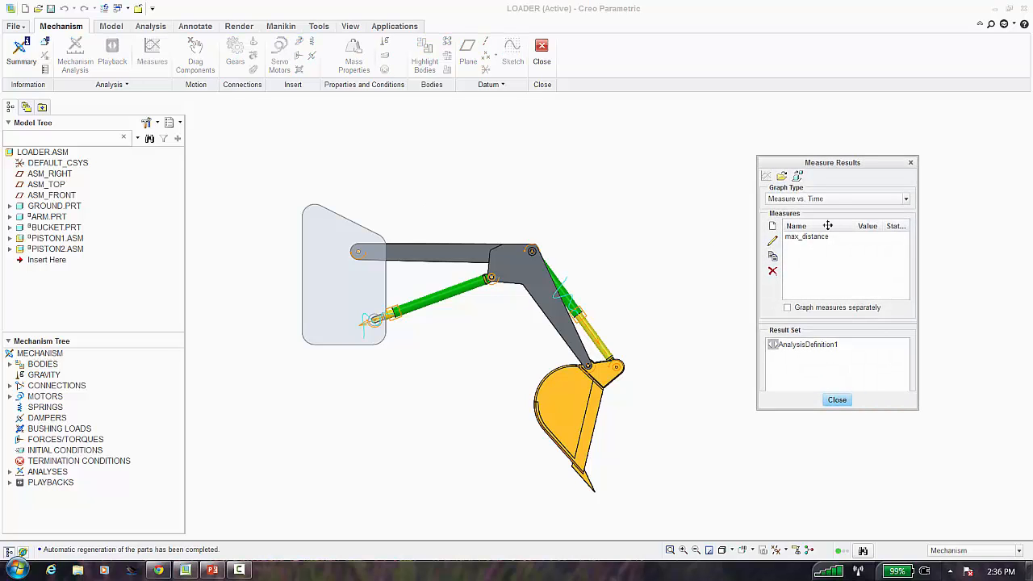
# Evaluate max_distance for AnalysisDefinition1 (2748.40965838) and plot it against time in Graphtool.
pyautogui.click(813, 237)
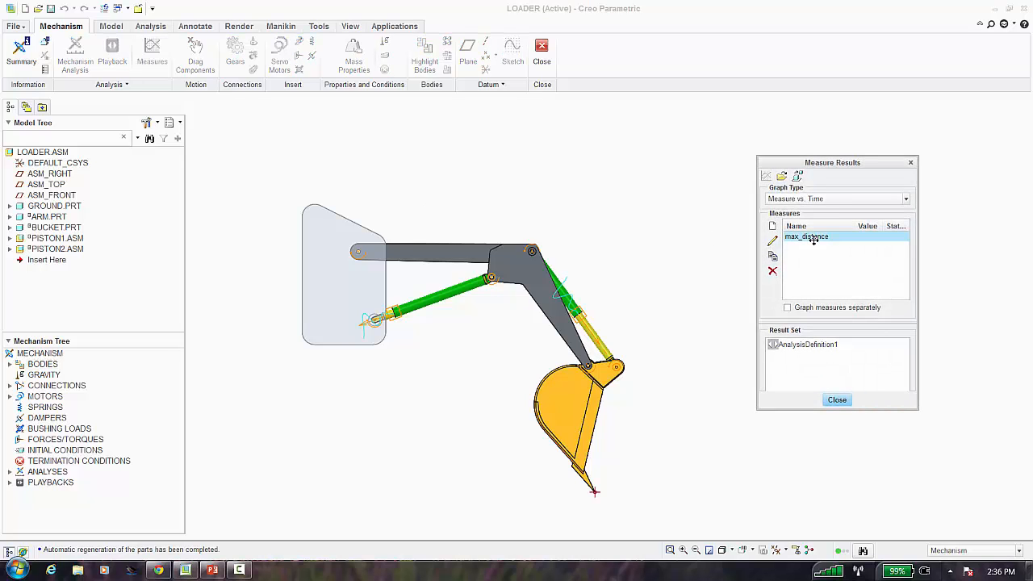
pyautogui.click(806, 345)
pyautogui.click(437, 318)
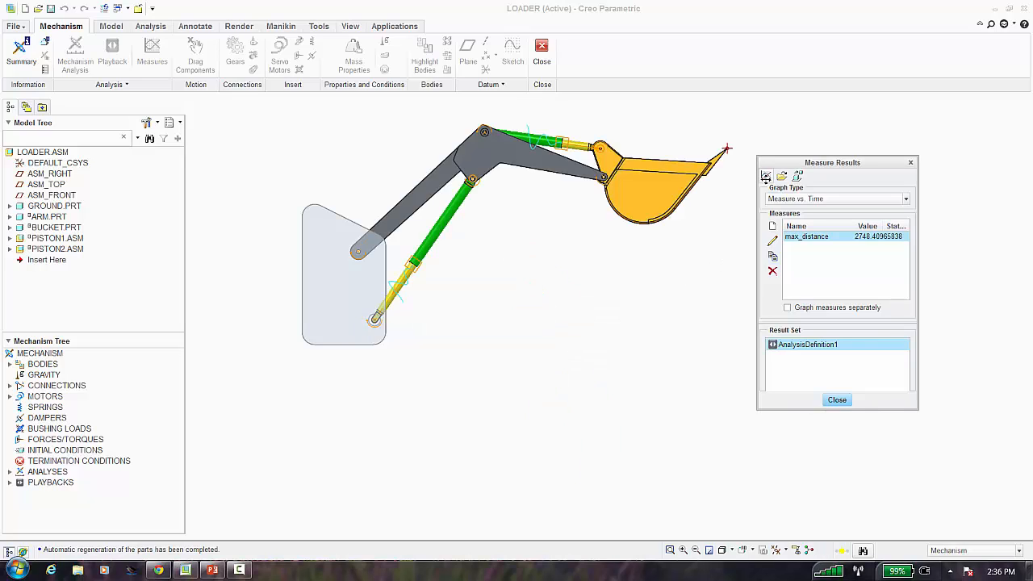
pyautogui.moveTo(885, 229); pyautogui.dragTo(897, 227)
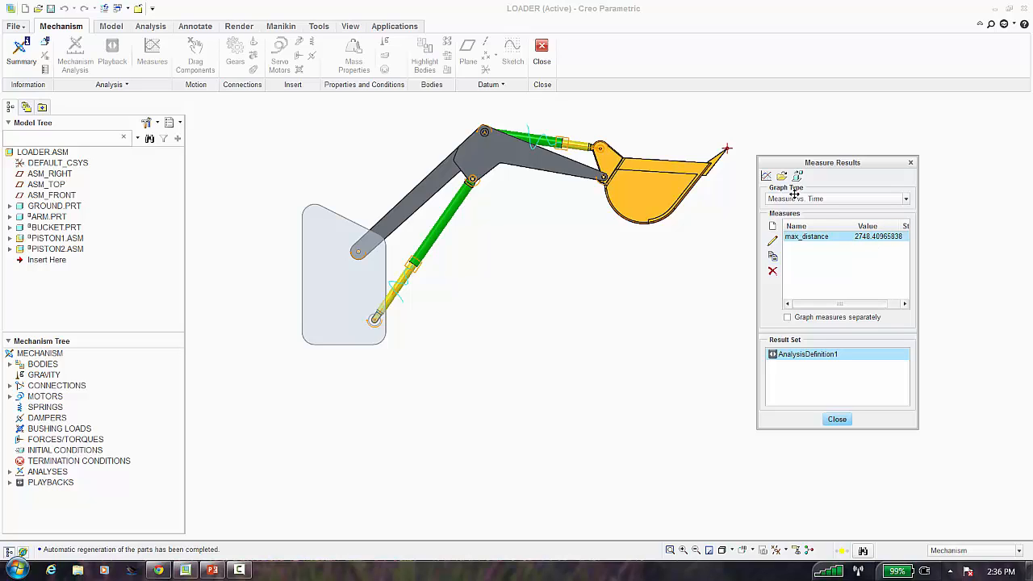
pyautogui.click(766, 175)
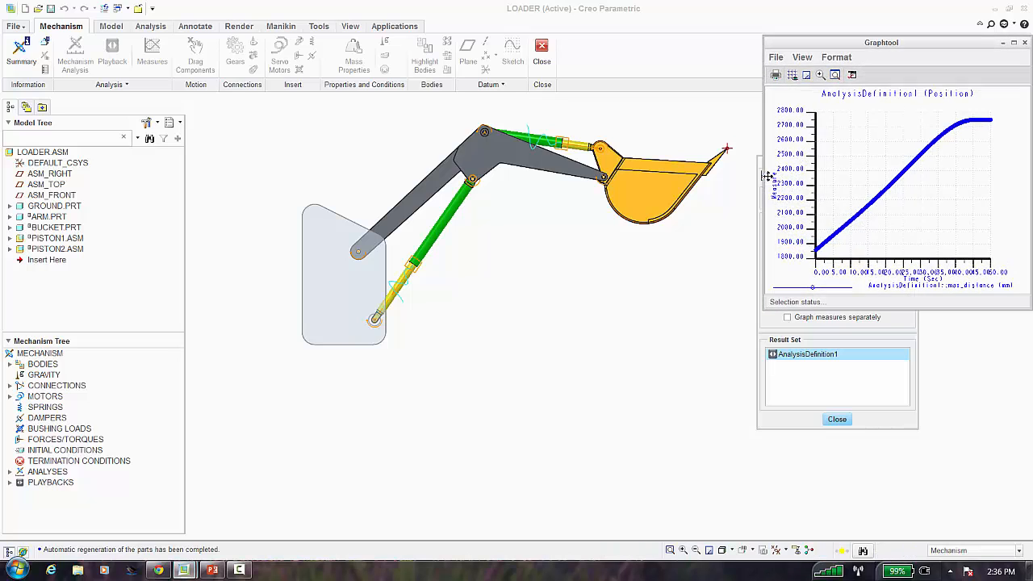
pyautogui.moveTo(871, 50); pyautogui.dragTo(849, 172)
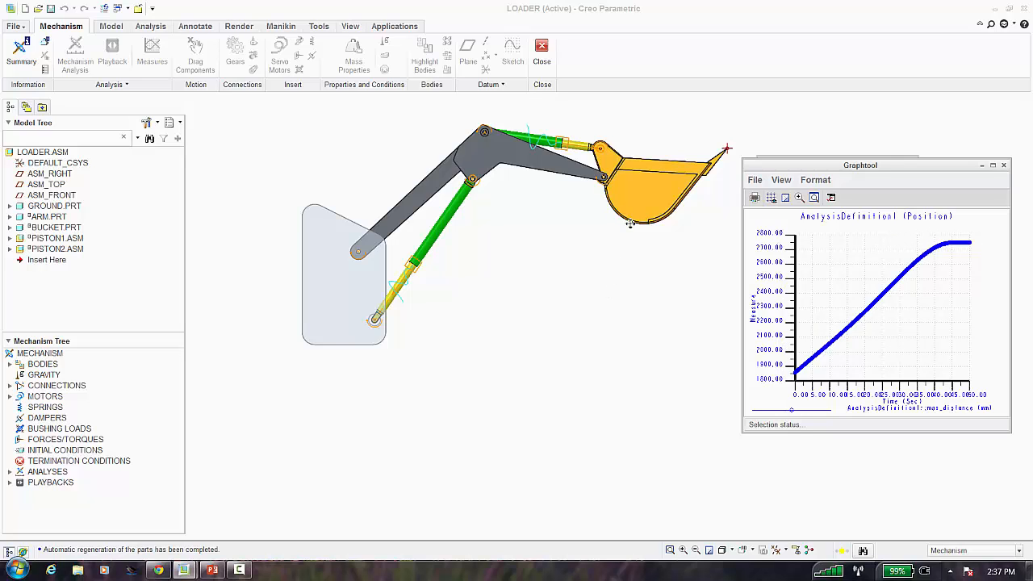
pyautogui.keyDown('shift'); pyautogui.moveTo(631, 223); pyautogui.dragTo(583, 261, button='middle'); pyautogui.keyUp('shift')
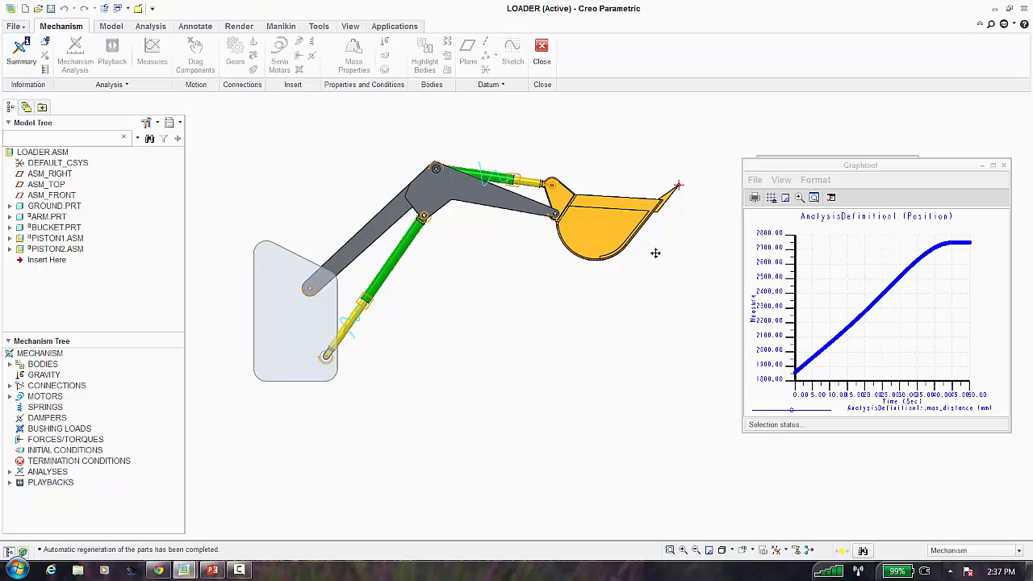
# Close Graphtool and Measure Results, then play back AnalysisDefinition1 from PLAYBACKS.
pyautogui.click(50, 483)
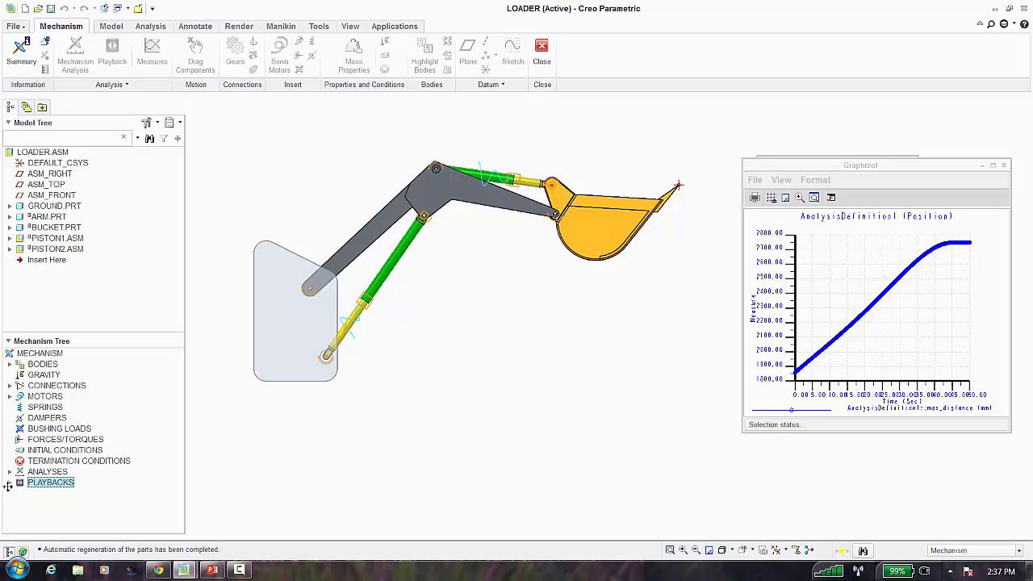
pyautogui.click(9, 482)
pyautogui.click(38, 493)
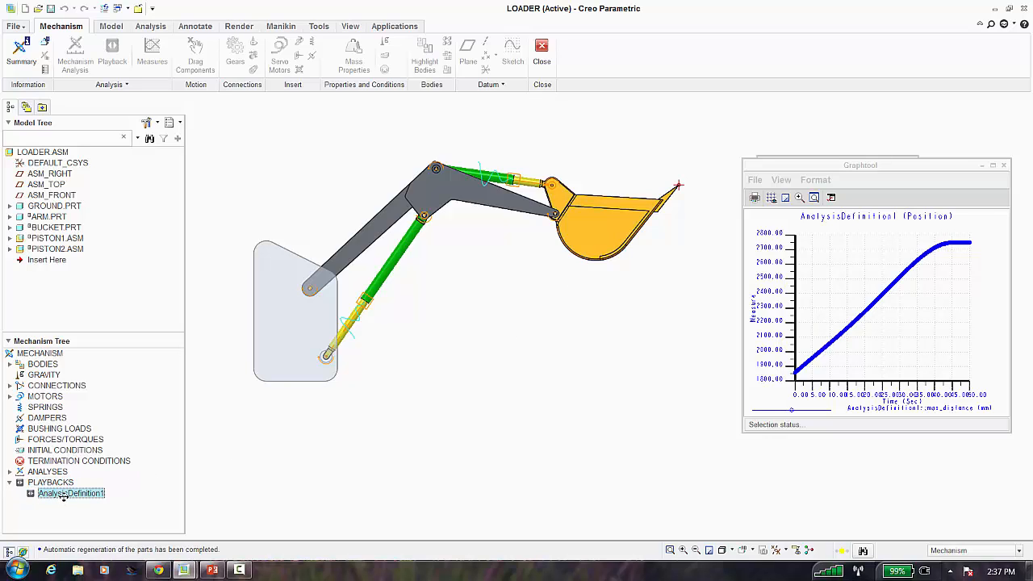
pyautogui.click(1002, 165)
pyautogui.click(913, 161)
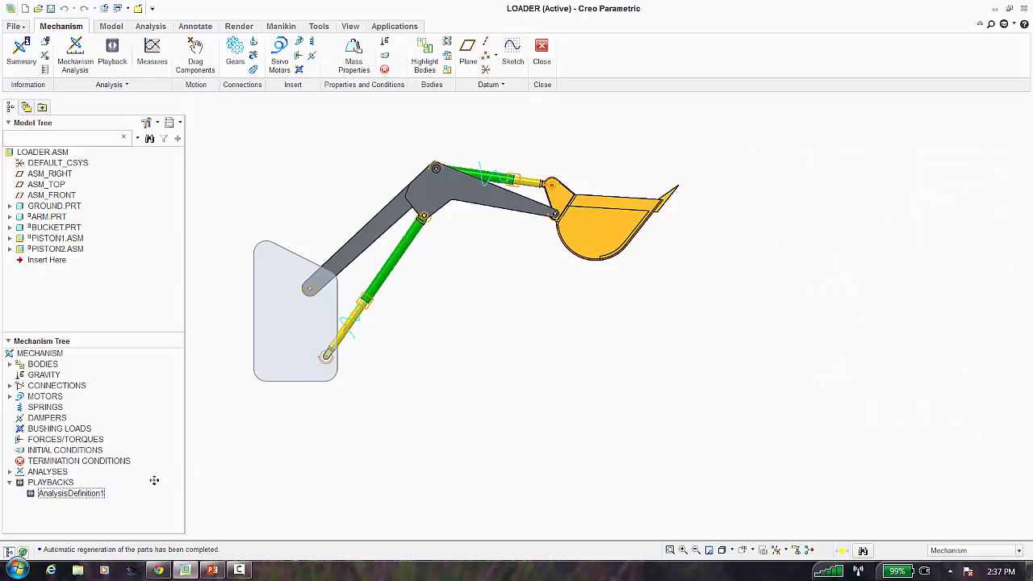
pyautogui.rightClick(89, 493)
pyautogui.click(113, 513)
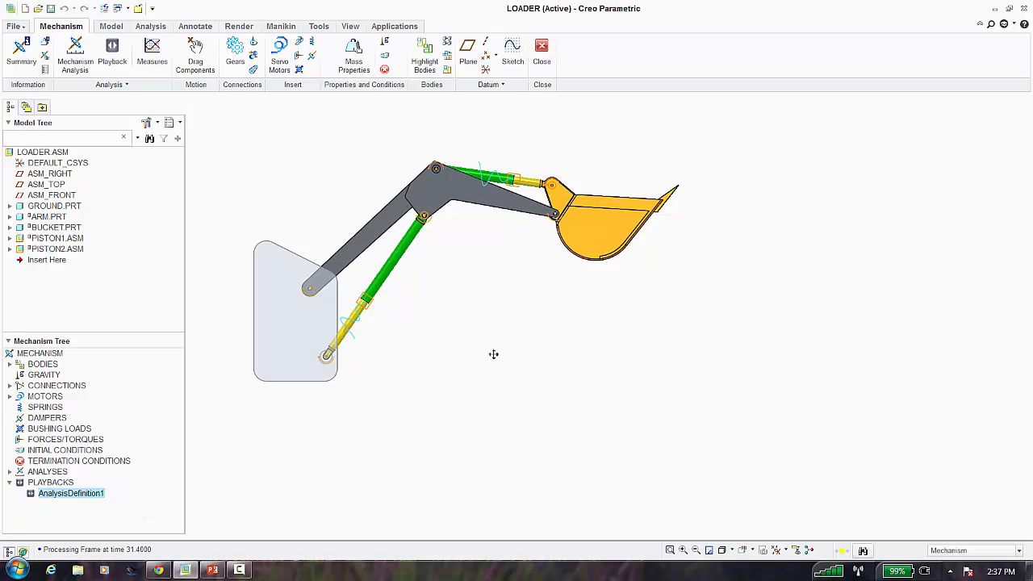
pyautogui.moveTo(735, 199); pyautogui.dragTo(87, 386)
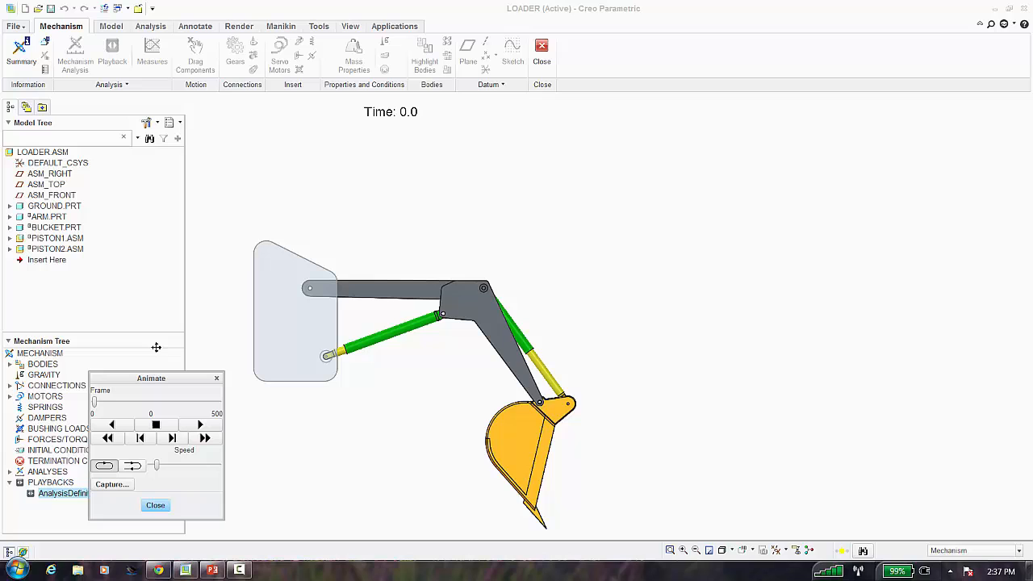
pyautogui.click(215, 380)
# Reopen Measure Results and graph max_distance for AnalysisDefinition1 against time.
pyautogui.click(151, 53)
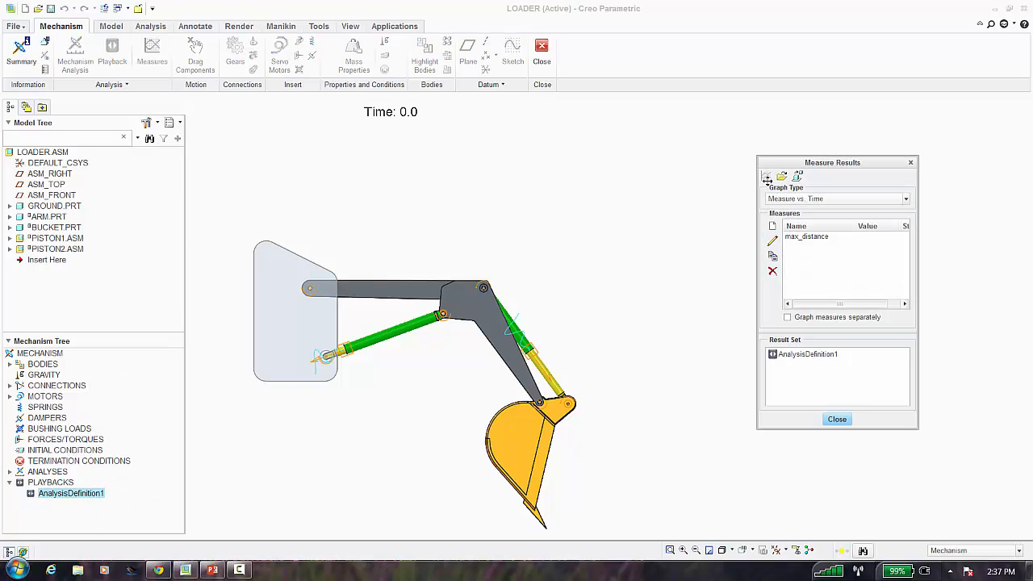
pyautogui.click(793, 237)
pyautogui.click(792, 350)
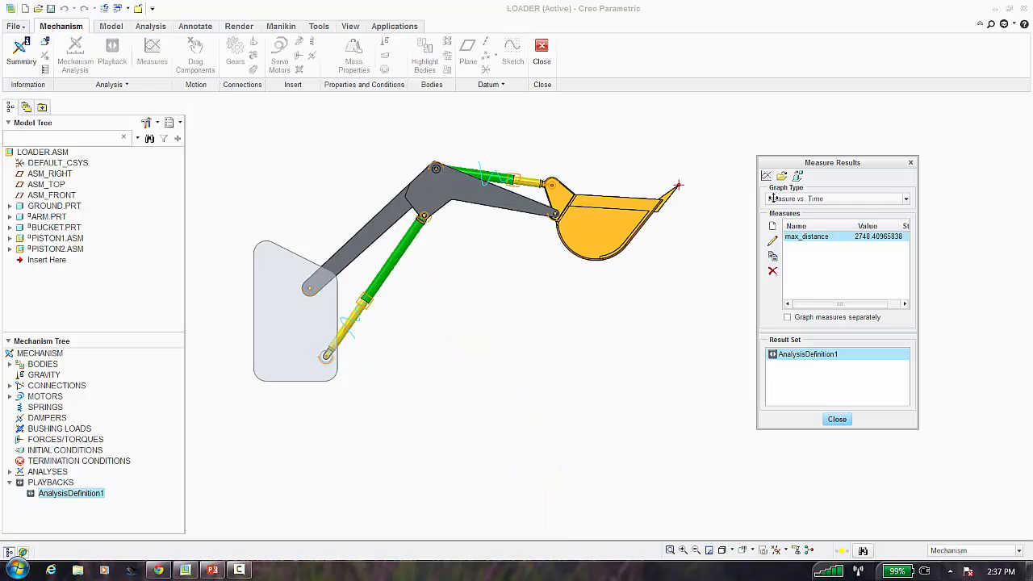
pyautogui.click(766, 175)
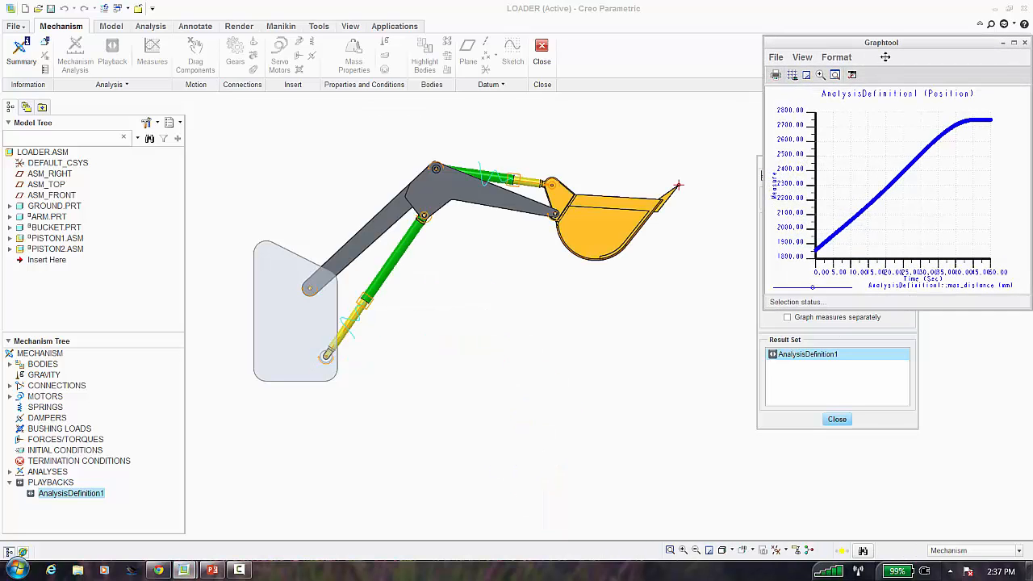
# Move Graphtool lower, then close Measure Results and the playback settings.
pyautogui.moveTo(889, 41); pyautogui.dragTo(869, 202)
pyautogui.click(912, 164)
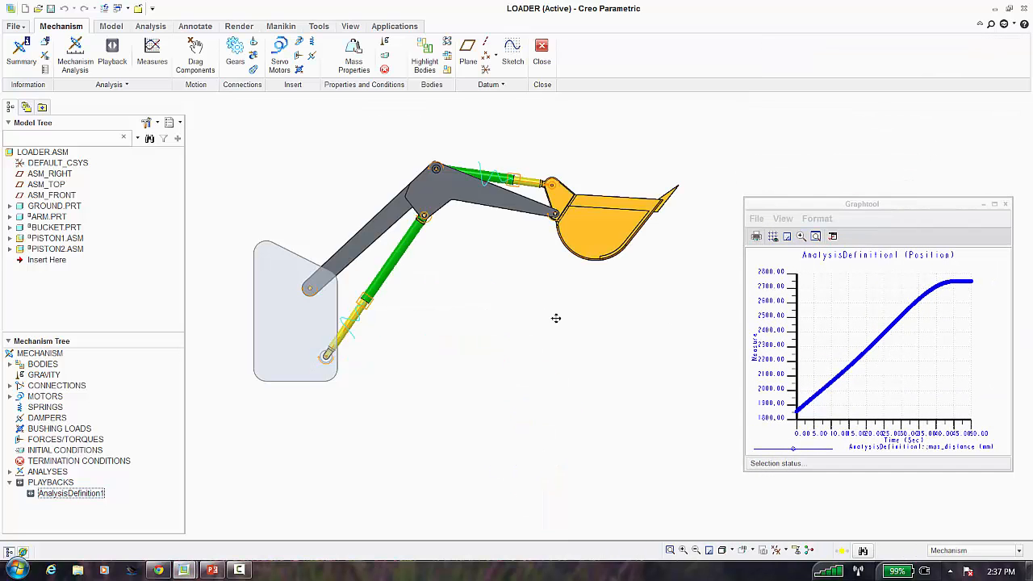
pyautogui.click(120, 58)
pyautogui.moveTo(202, 317)
pyautogui.mouseDown()
pyautogui.moveTo(192, 333)
pyautogui.moveTo(192, 317)
pyautogui.mouseUp()
pyautogui.click(258, 317)
# Play AnalysisDefinition1 at maximum speed with the Animate dialog placed above the graph.
pyautogui.rightClick(50, 491)
pyautogui.click(65, 502)
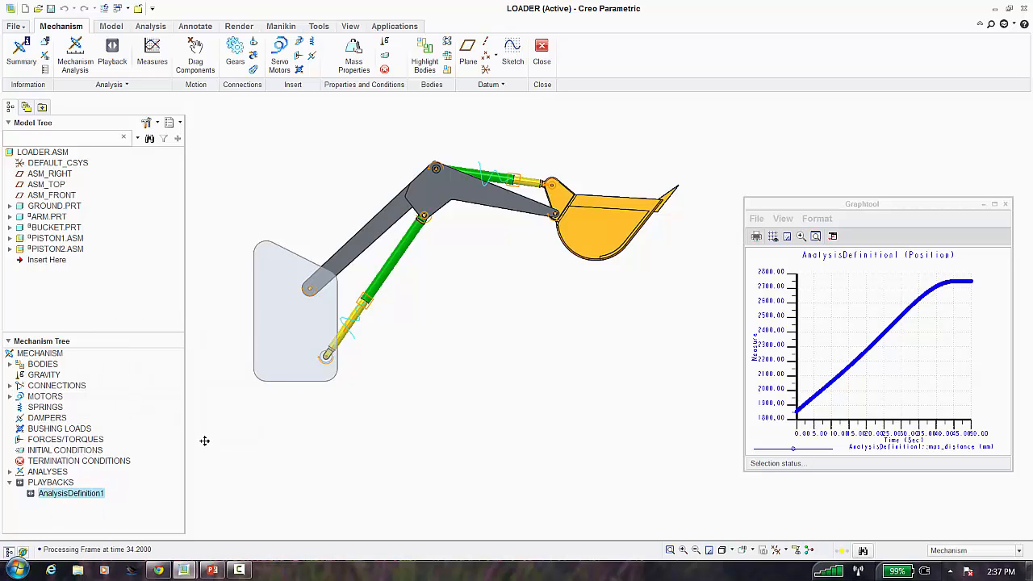
pyautogui.moveTo(195, 393); pyautogui.dragTo(900, 36)
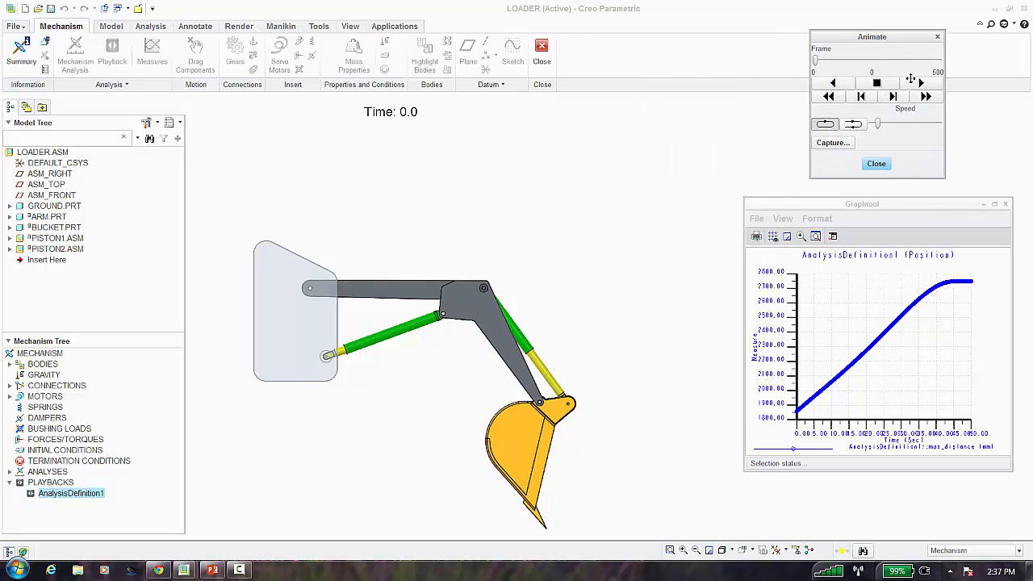
pyautogui.moveTo(879, 123); pyautogui.dragTo(972, 120)
pyautogui.click(922, 84)
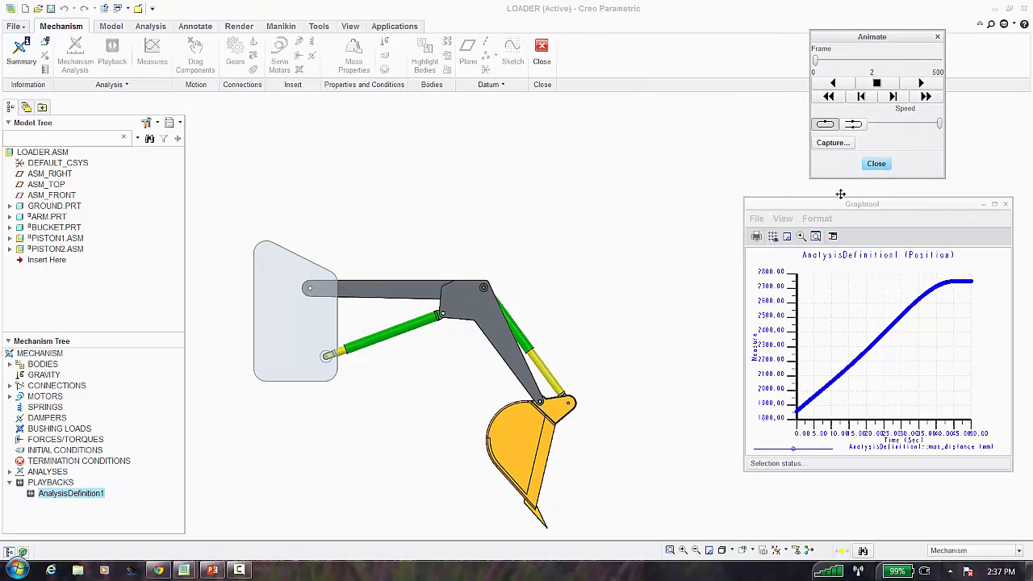
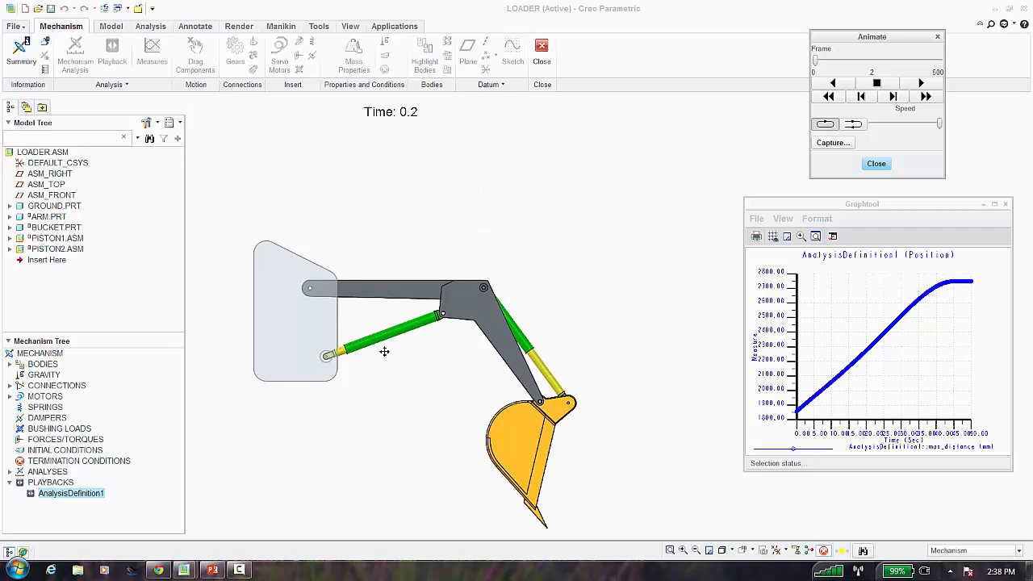
# Close the animation player and position graph, then regenerate the loader back to its assembled pose.
pyautogui.click(876, 164)
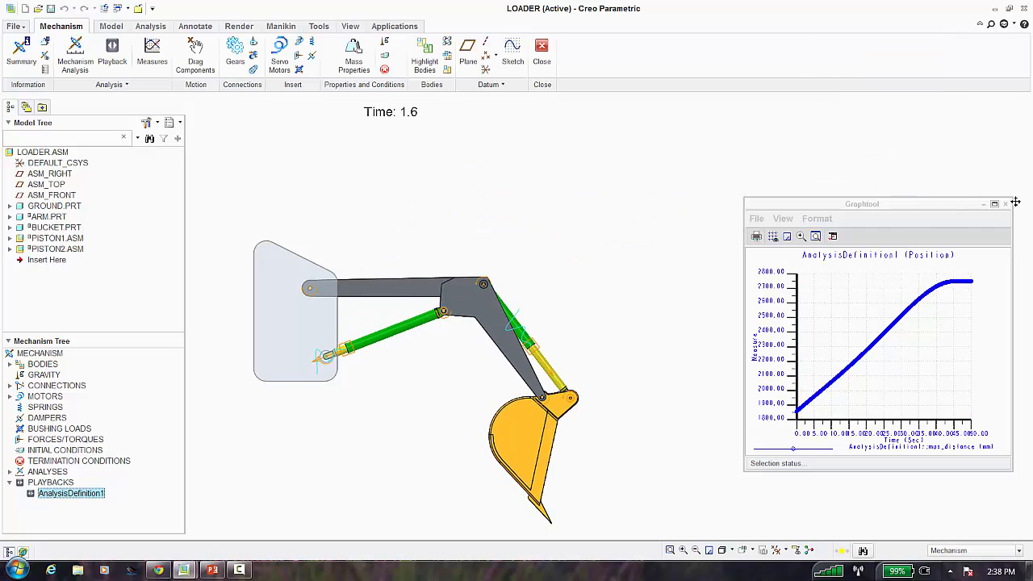
pyautogui.click(1008, 203)
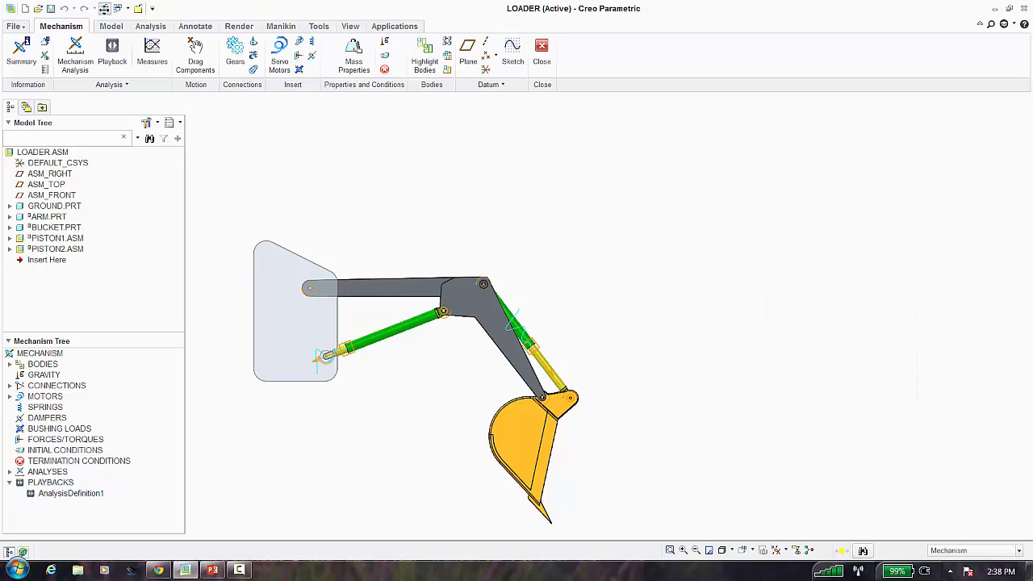
pyautogui.click(104, 8)
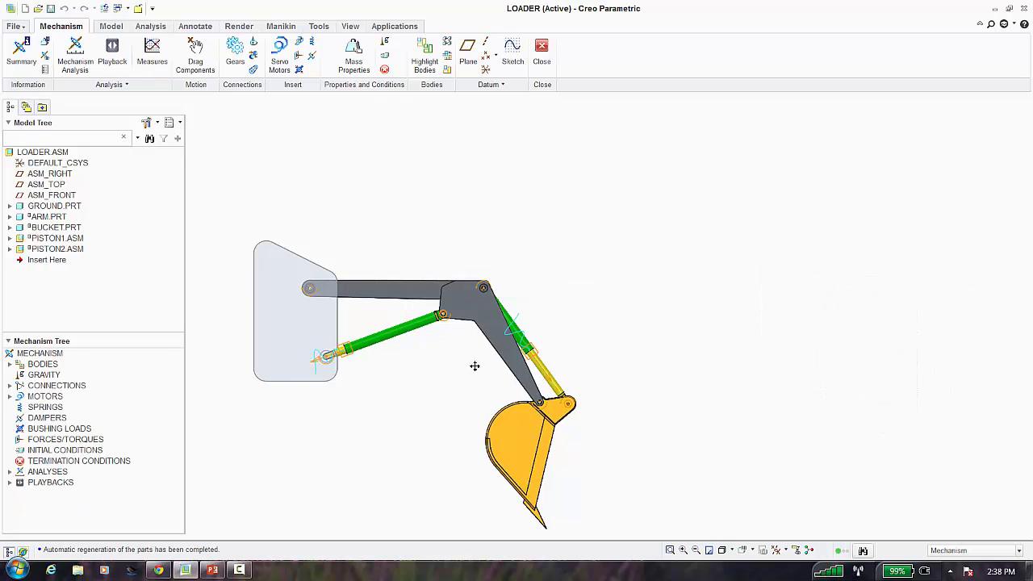
pyautogui.keyDown('shift'); pyautogui.moveTo(457, 356); pyautogui.dragTo(421, 300, button='middle'); pyautogui.keyUp('shift')
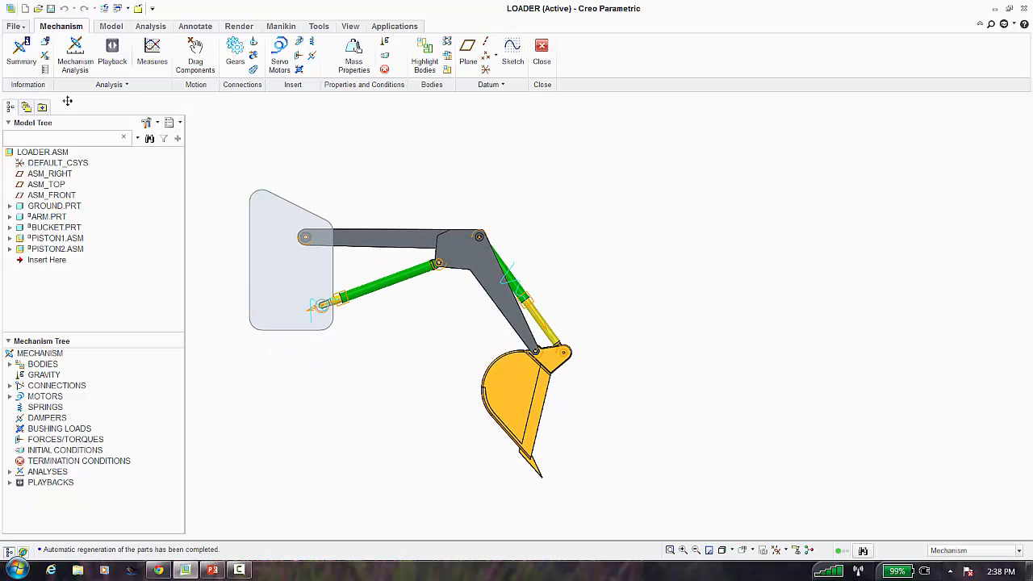
pyautogui.click(103, 84)
# Start a trace curve of the bucket tip vertex using the existing AnalysisDefinition1 results.
pyautogui.click(84, 98)
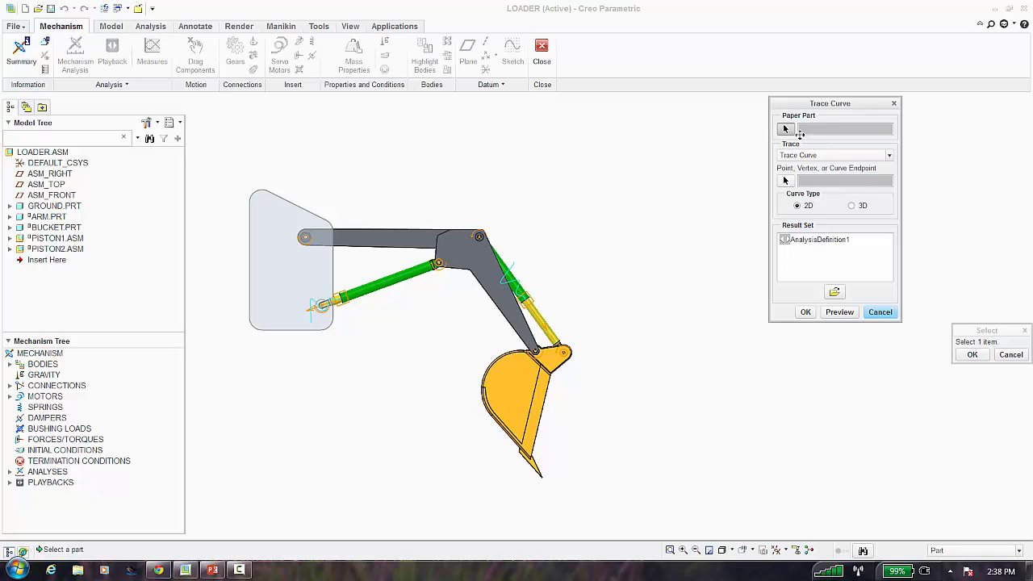
pyautogui.click(553, 371)
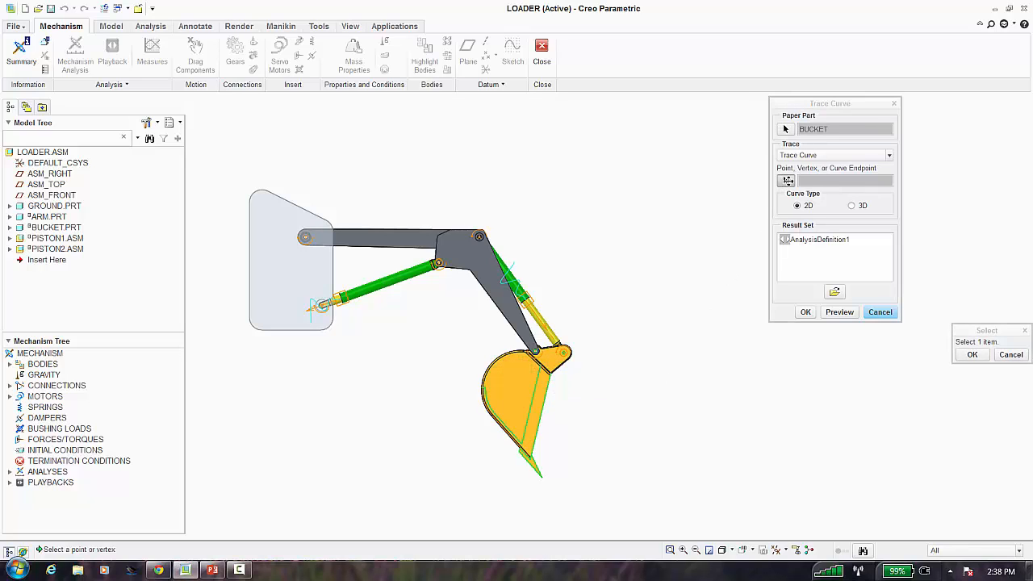
pyautogui.click(541, 479)
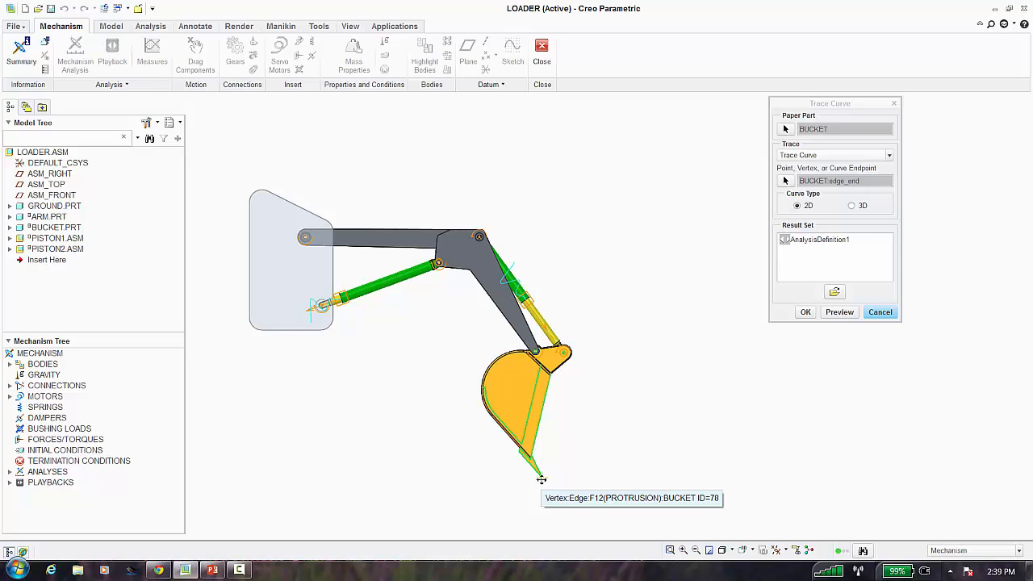
pyautogui.click(842, 242)
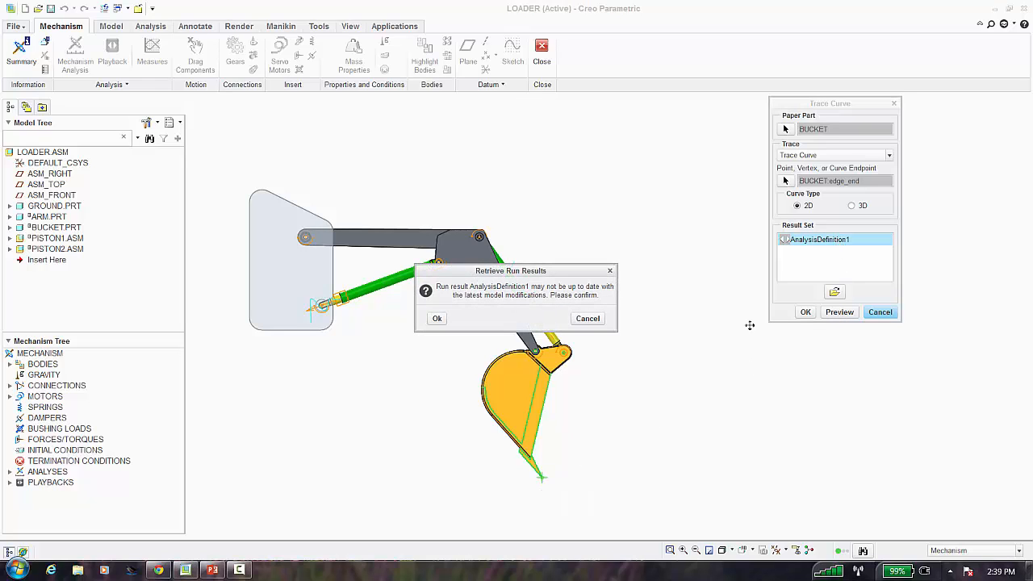
pyautogui.click(438, 318)
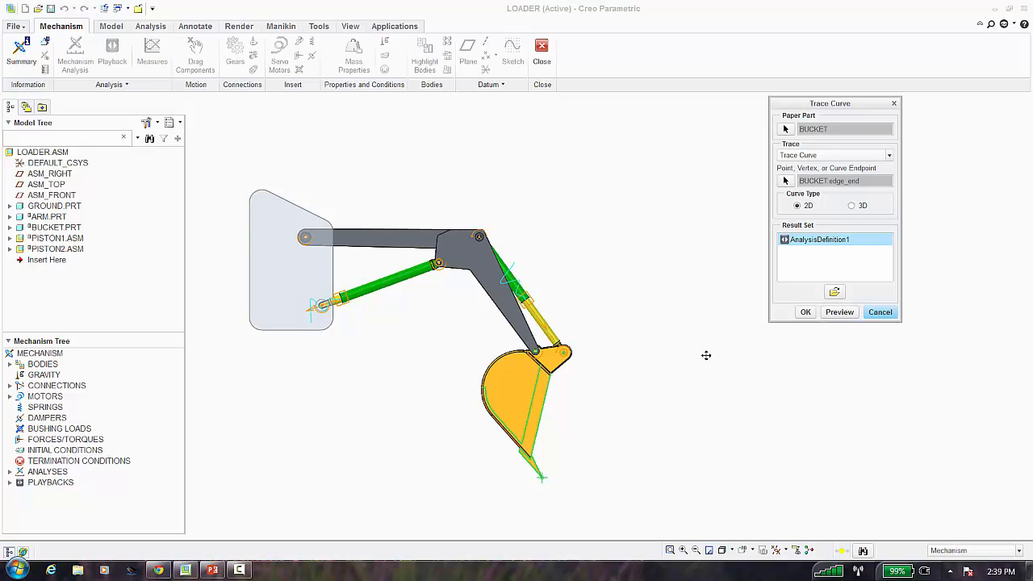
pyautogui.scroll(-1, 622, 407)
pyautogui.scroll(1, 622, 407)
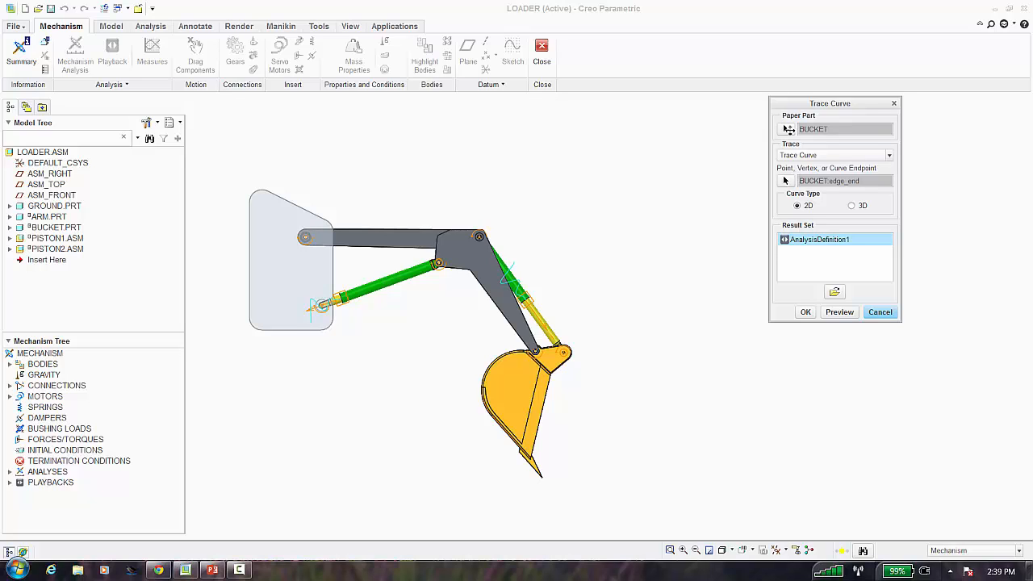
# Change the paper part to GROUND, preview the 2D bucket-tip curve, and confirm it.
pyautogui.click(785, 129)
pyautogui.click(287, 274)
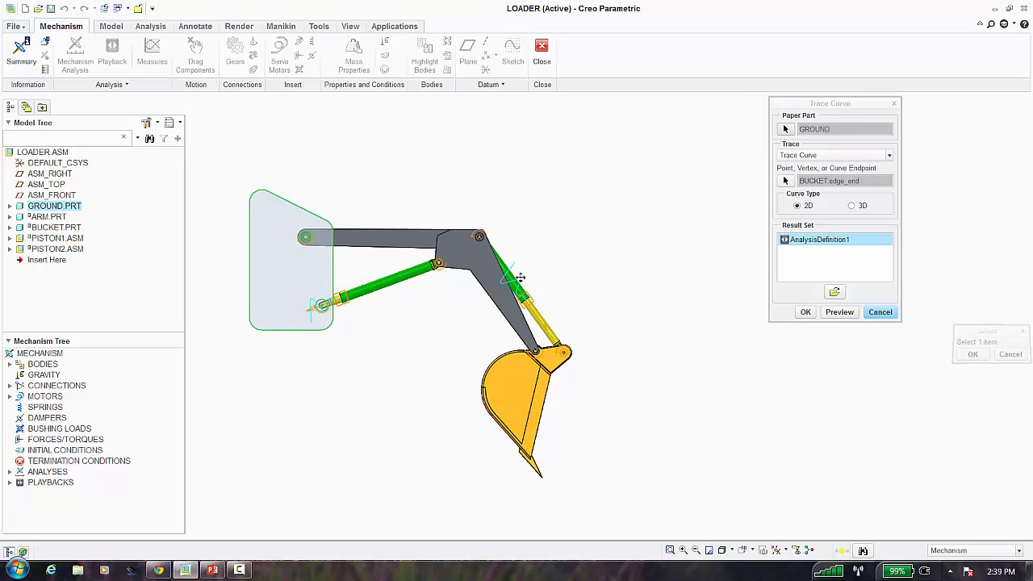
pyautogui.click(837, 311)
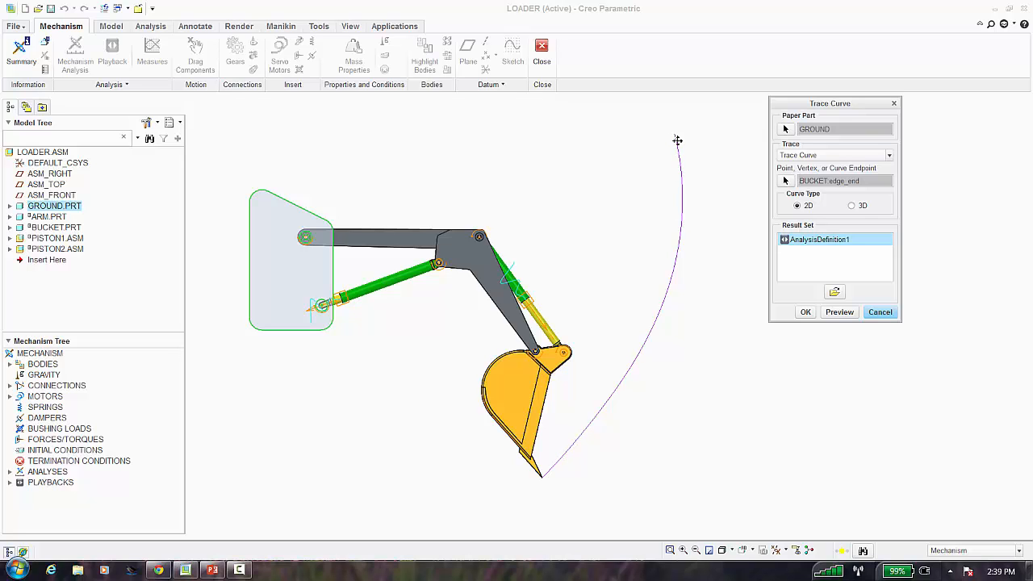
pyautogui.moveTo(596, 383)
pyautogui.mouseDown(button='middle')
pyautogui.moveTo(574, 396)
pyautogui.moveTo(595, 398)
pyautogui.mouseUp(button='middle')
pyautogui.scroll(1, 601, 402)
pyautogui.scroll(-1, 591, 426)
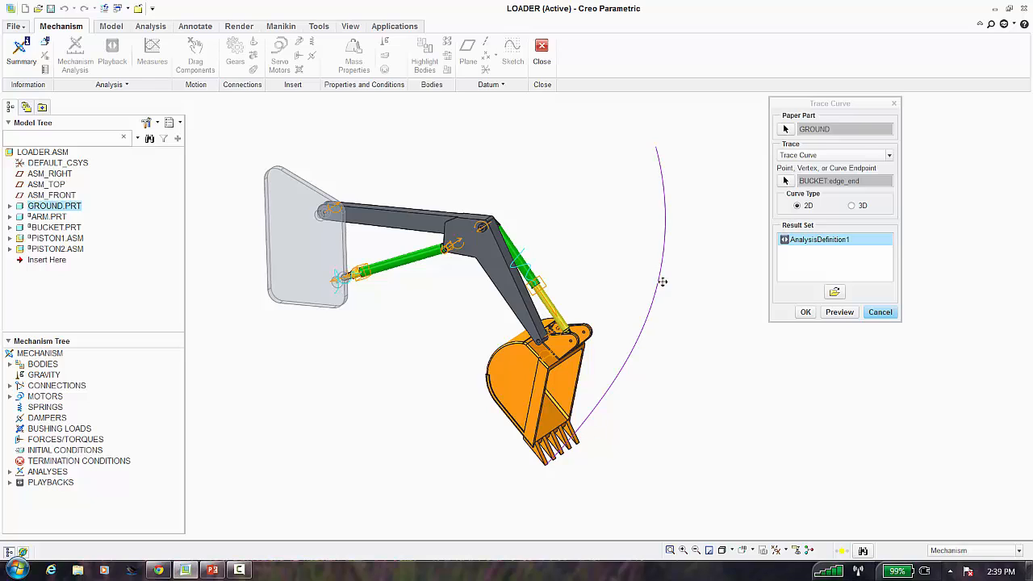
pyautogui.click(806, 312)
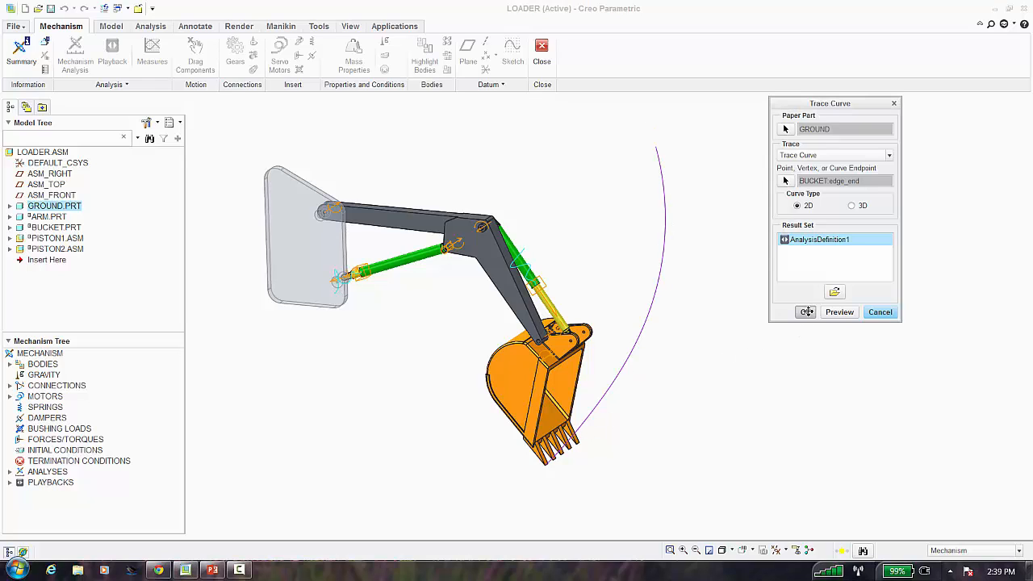
# Open and dismiss the playback settings, then close the browser panel.
pyautogui.rightClick(41, 480)
pyautogui.click(57, 487)
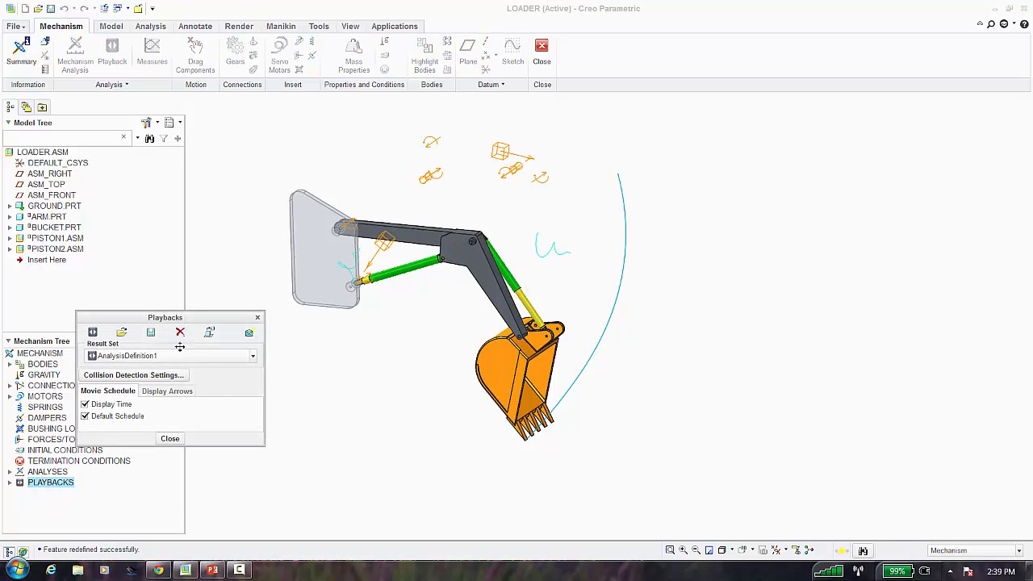
pyautogui.moveTo(180, 347); pyautogui.dragTo(291, 431)
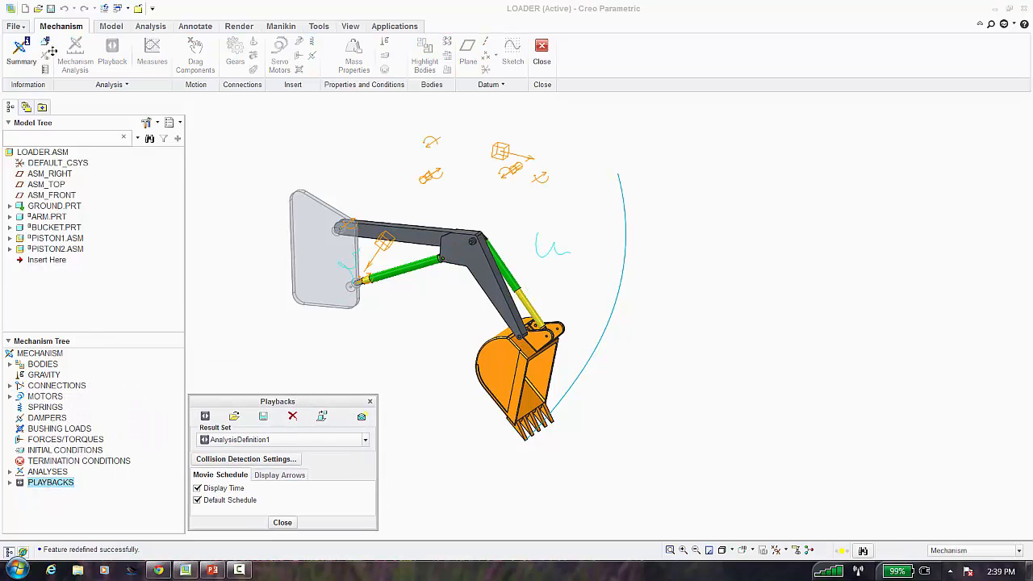
pyautogui.click(369, 401)
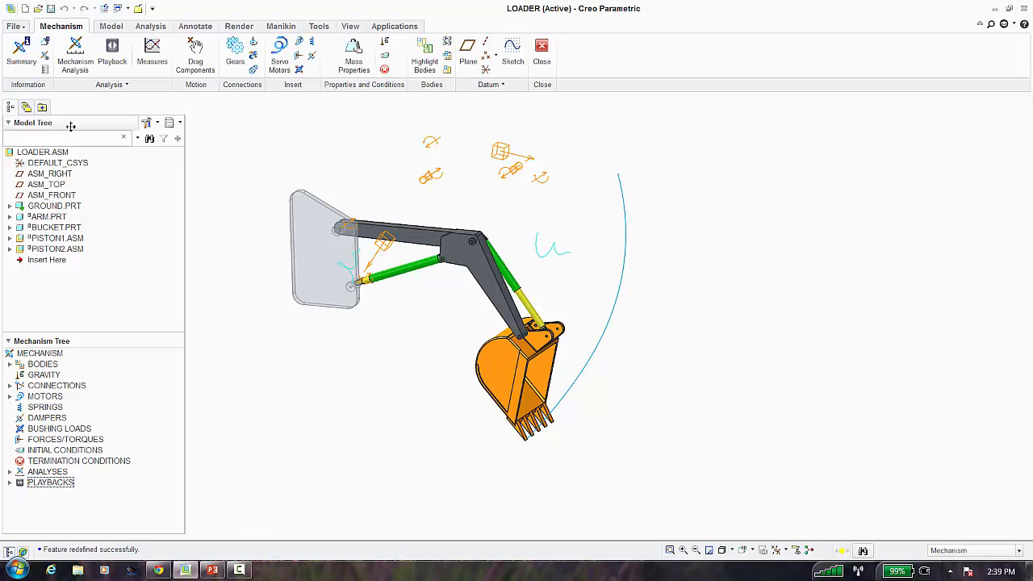
pyautogui.click(45, 70)
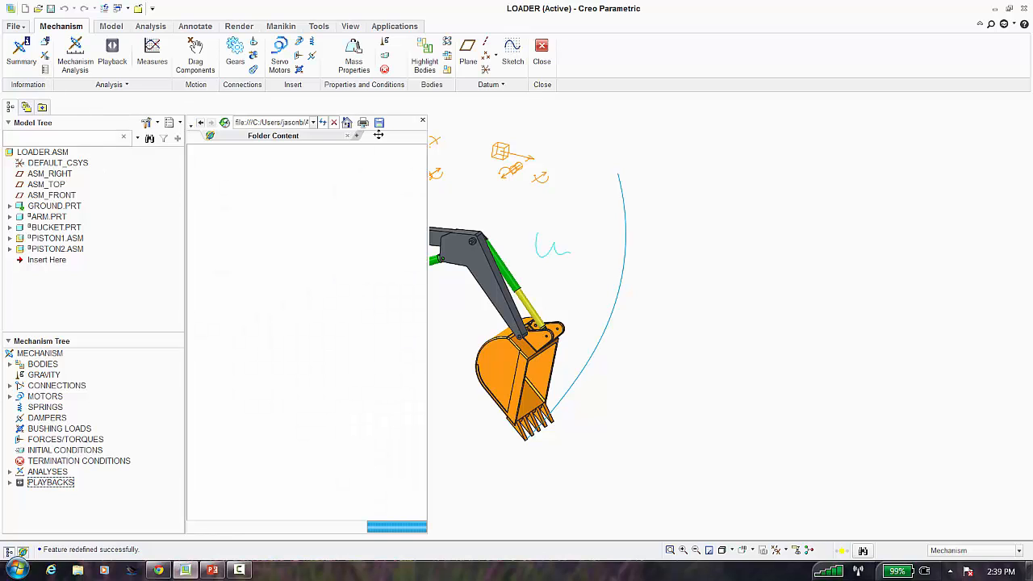
pyautogui.click(422, 120)
# Hide every mechanism symbol type with Uncheck All in Display Entities.
pyautogui.click(45, 56)
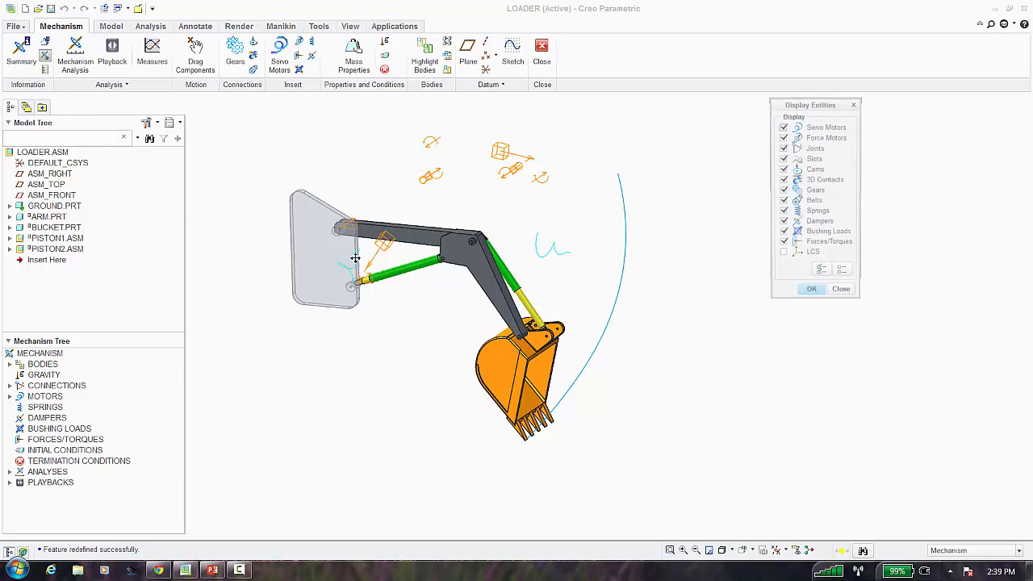
pyautogui.click(843, 274)
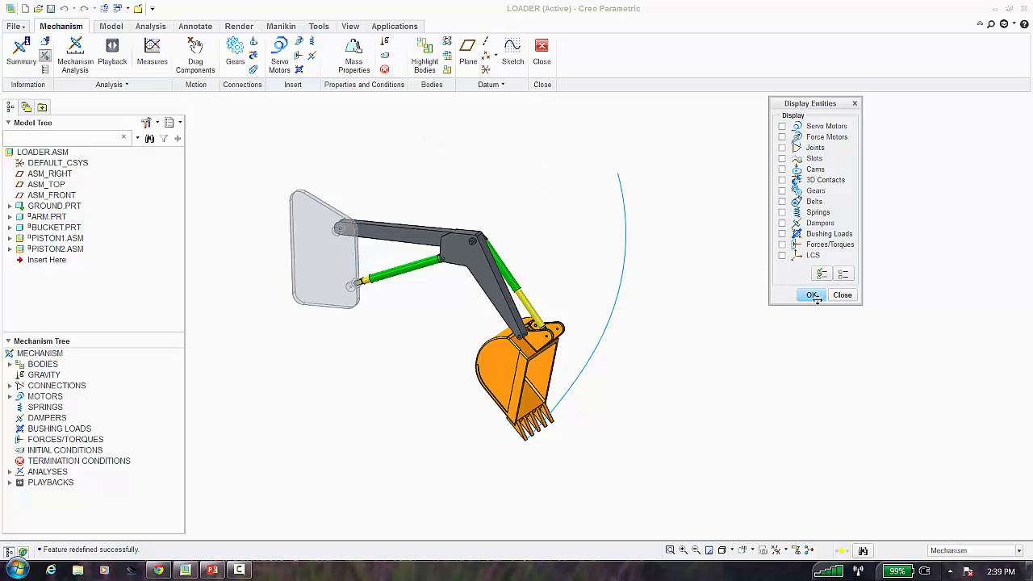
pyautogui.click(811, 294)
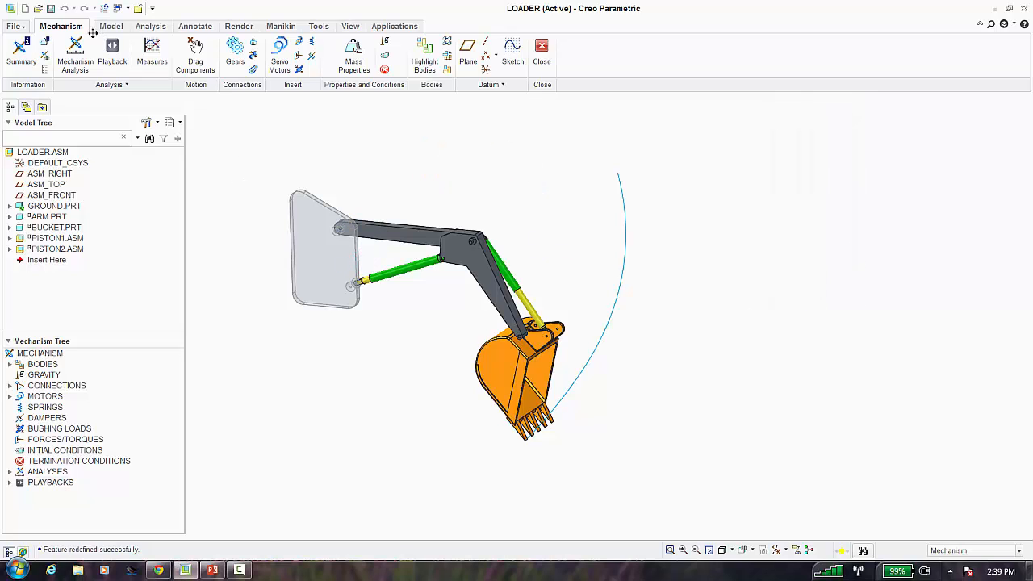
# Expand Playbacks to show AnalysisDefinition1 and bring up its context menu.
pyautogui.click(113, 53)
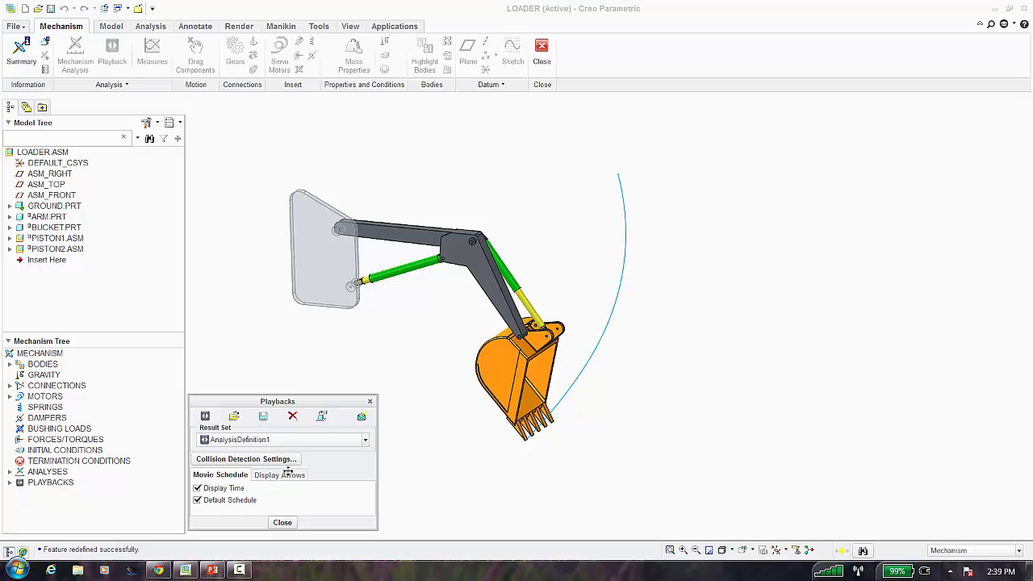
pyautogui.click(369, 401)
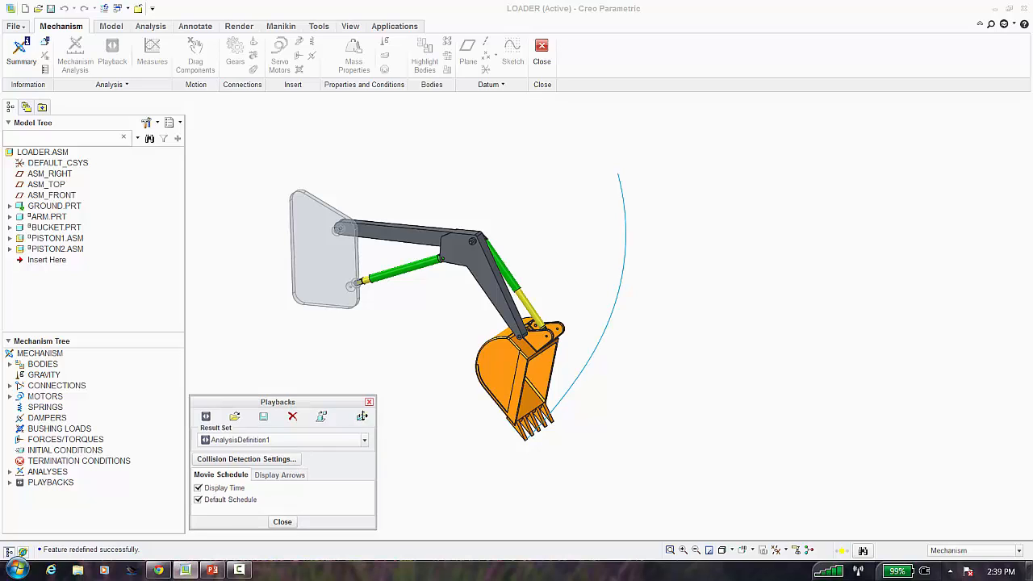
pyautogui.rightClick(54, 482)
pyautogui.click(71, 490)
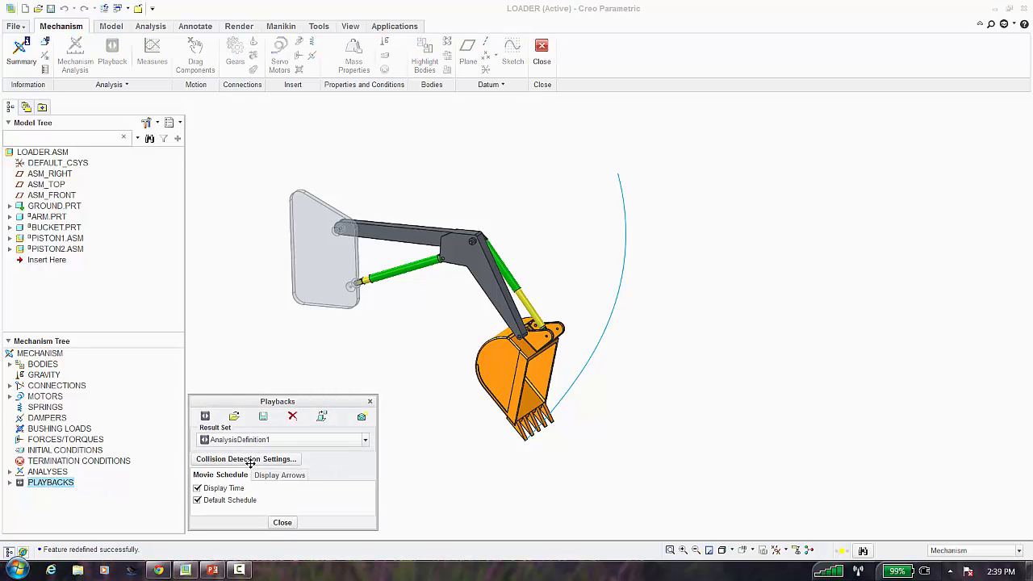
pyautogui.click(369, 401)
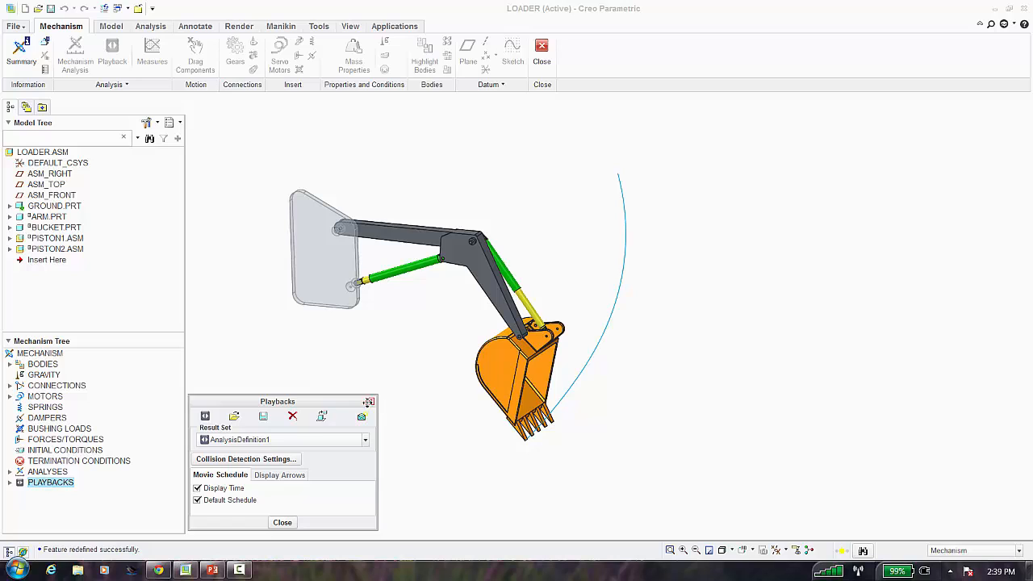
pyautogui.click(9, 481)
pyautogui.rightClick(64, 493)
# Play AnalysisDefinition1 at maximum speed, switch to the FRONT view, and close the Animate dialog.
pyautogui.click(73, 517)
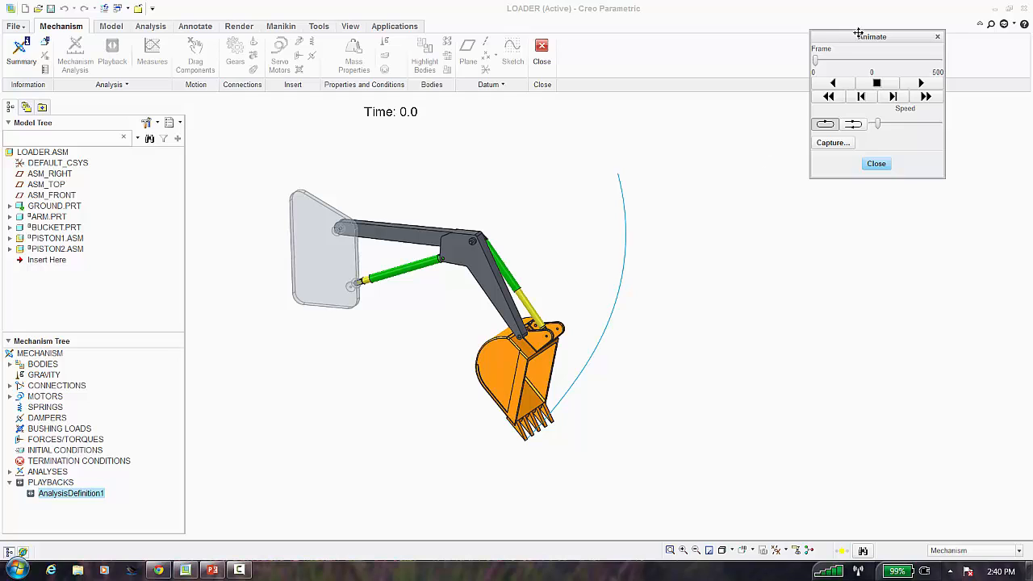
pyautogui.moveTo(858, 33); pyautogui.dragTo(768, 218)
pyautogui.moveTo(797, 303); pyautogui.dragTo(849, 308)
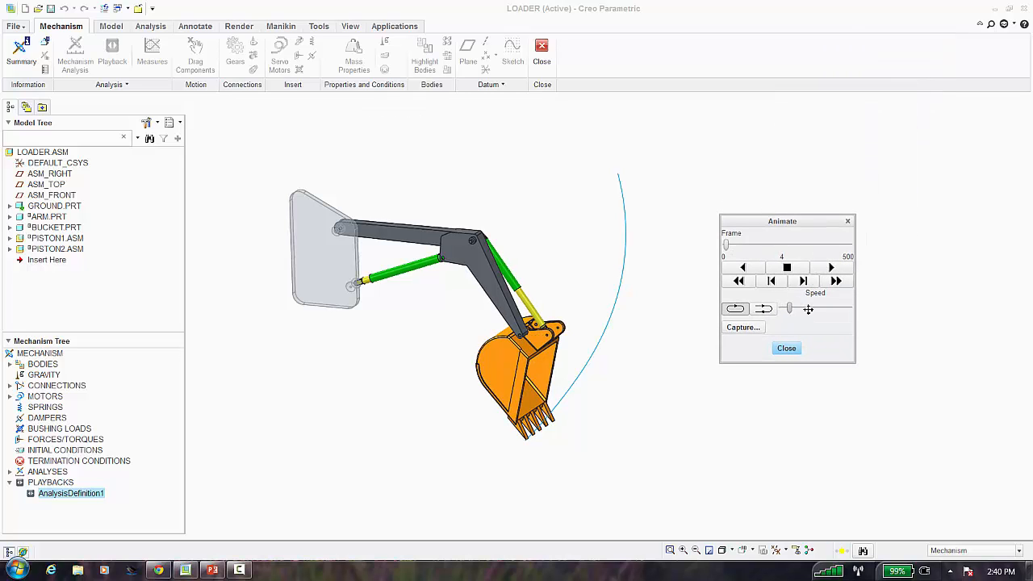
pyautogui.moveTo(729, 245)
pyautogui.mouseDown()
pyautogui.moveTo(847, 245)
pyautogui.moveTo(727, 245)
pyautogui.mouseUp()
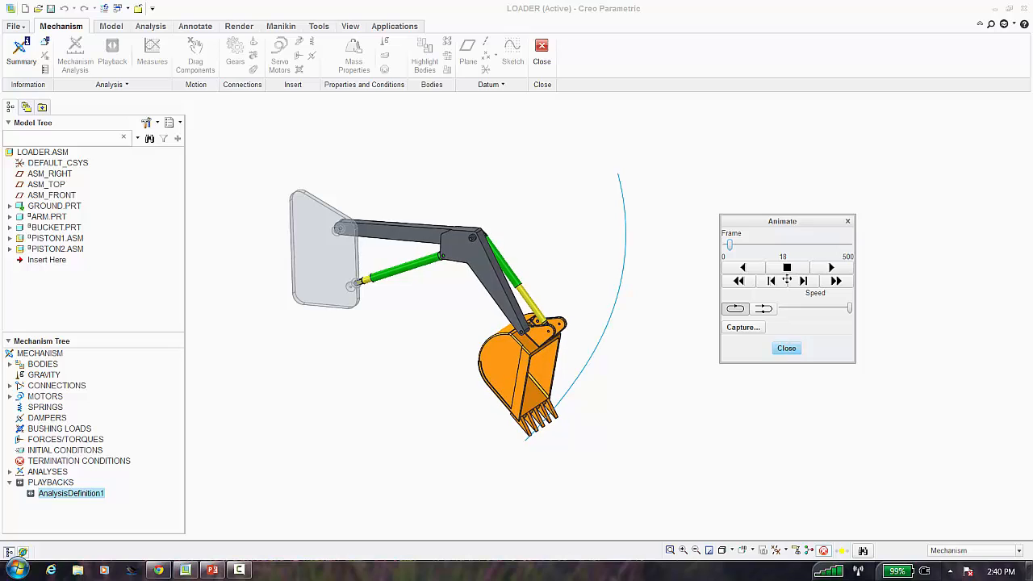
pyautogui.click(743, 549)
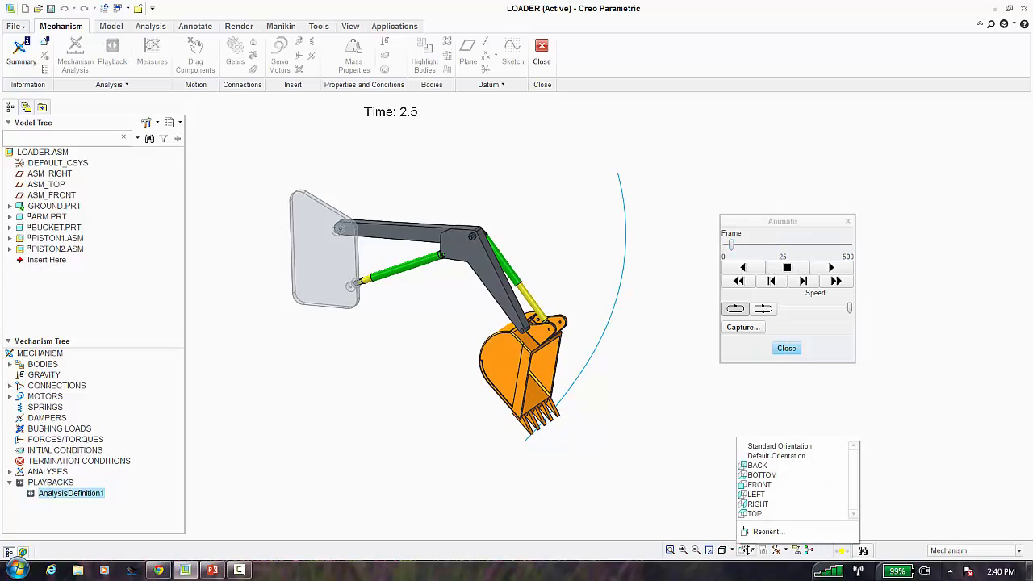
pyautogui.click(759, 485)
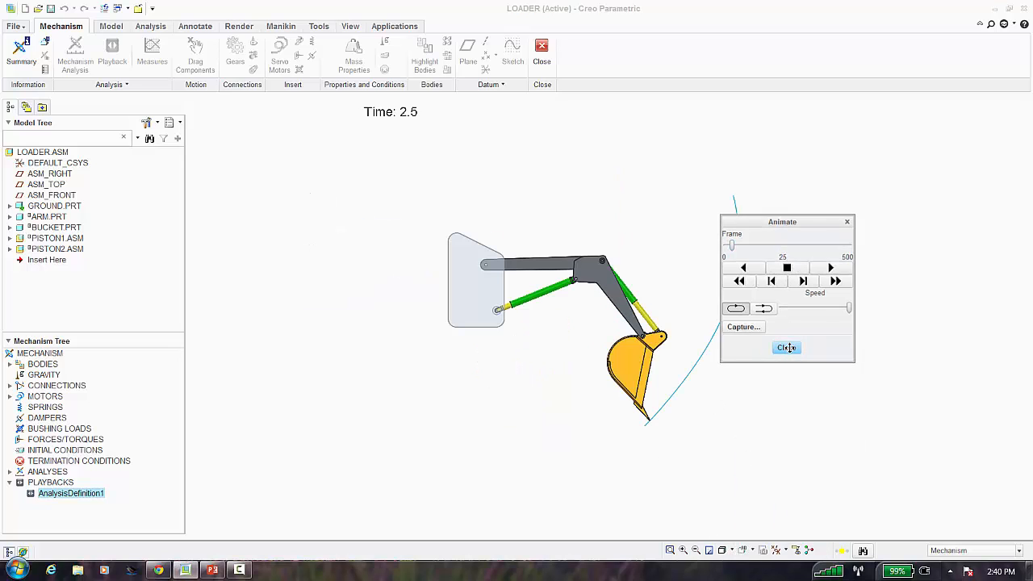
pyautogui.click(786, 348)
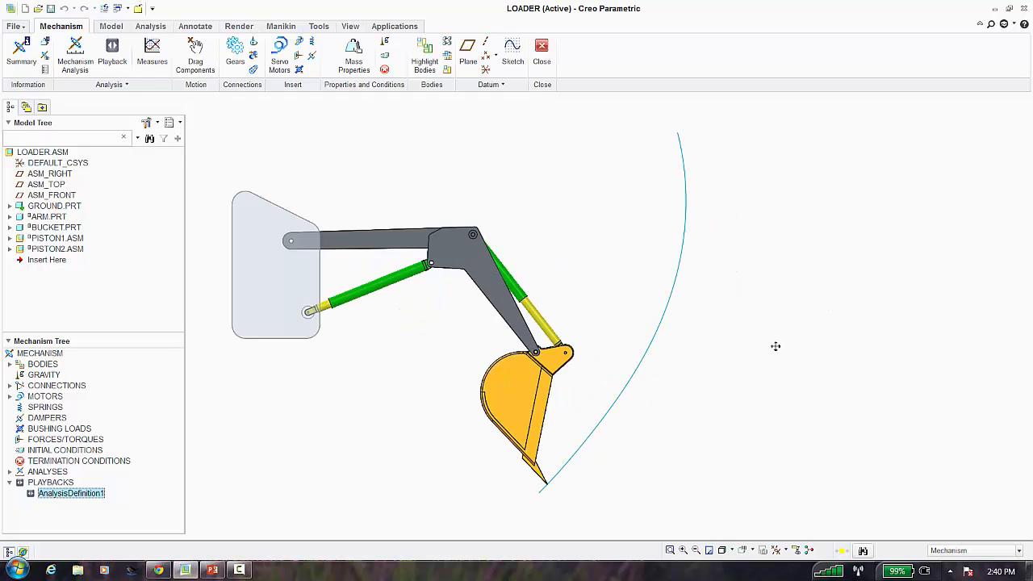
# Exit the Mechanism environment, choosing Save and exit to keep the AnalysisDefinition1 playback.
pyautogui.click(493, 188)
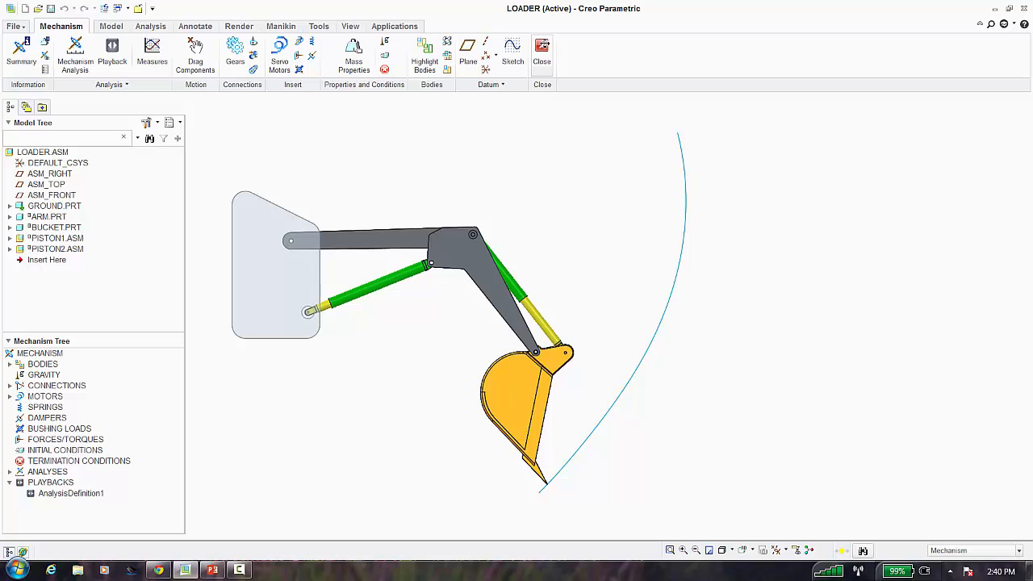
pyautogui.click(541, 53)
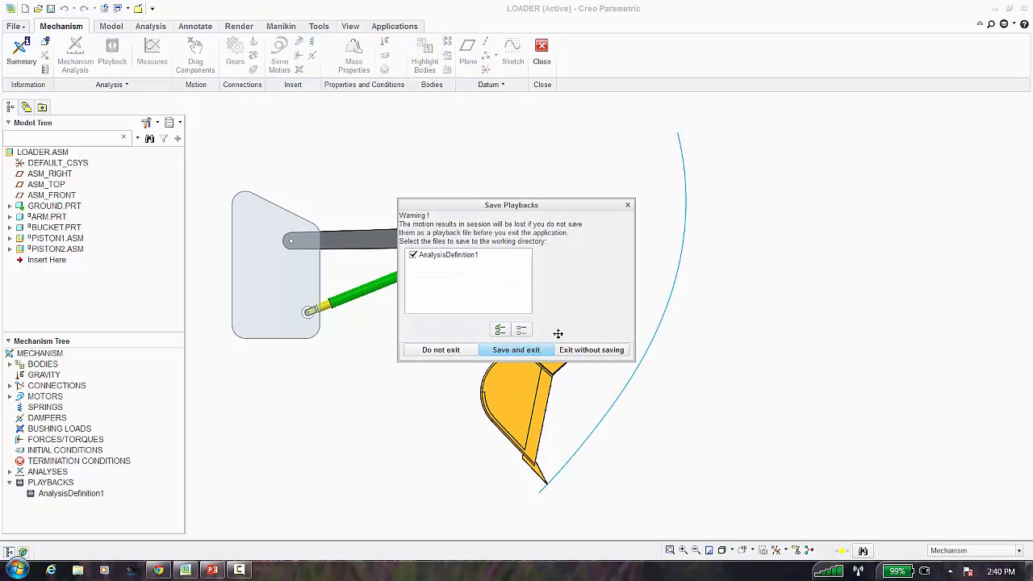
pyautogui.click(540, 350)
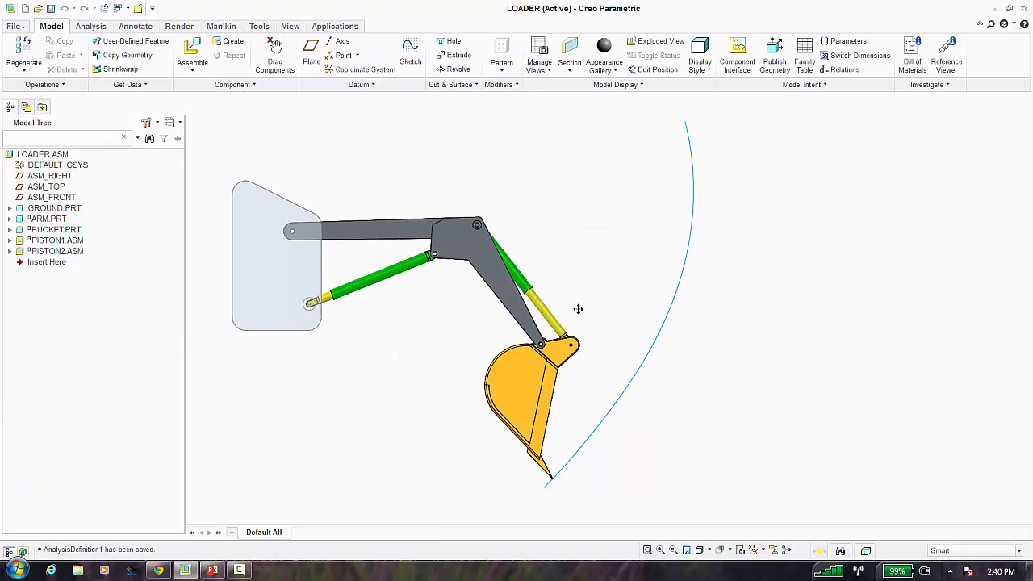
pyautogui.click(90, 26)
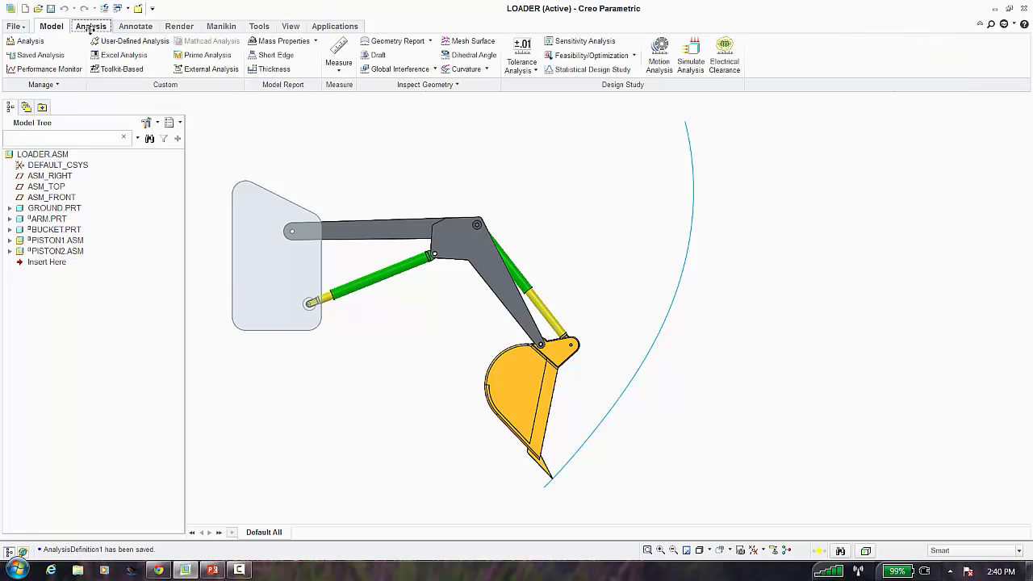
# Define a motion analysis on max_distance enveloping only BUCKET.PRT at envelope quality 4.
pyautogui.click(659, 54)
pyautogui.moveTo(664, 42); pyautogui.dragTo(881, 113)
pyautogui.click(836, 172)
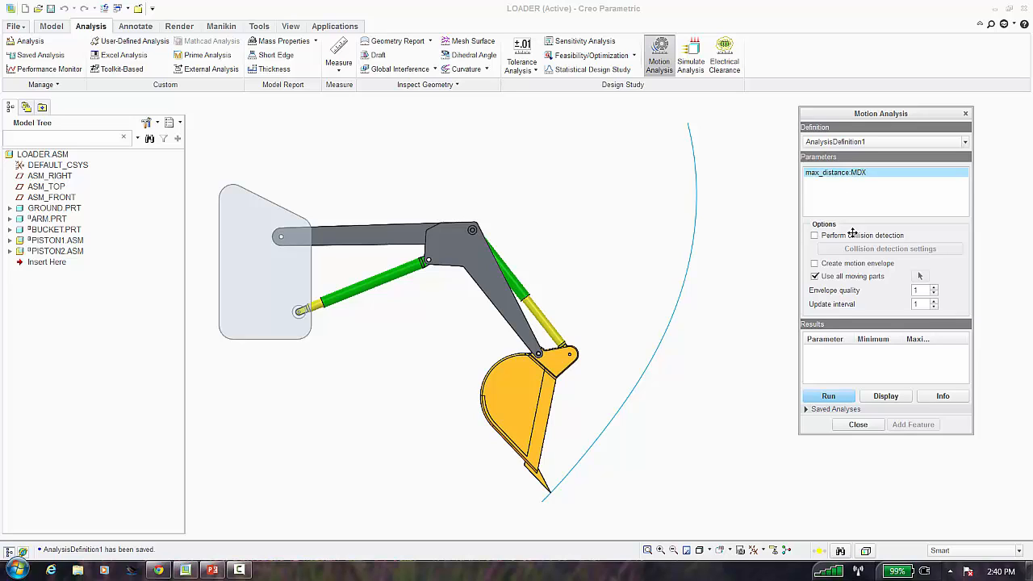
pyautogui.click(815, 276)
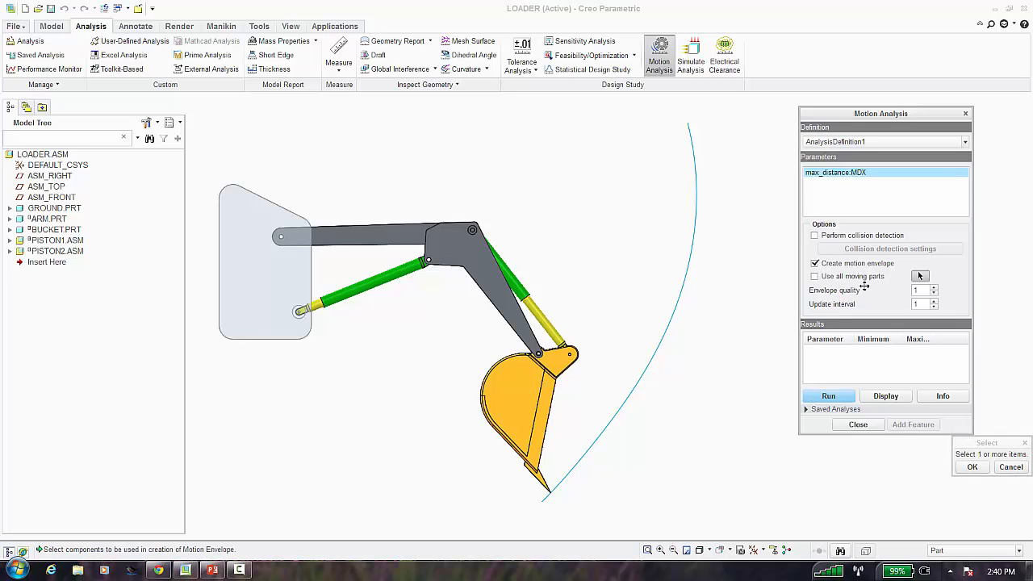
pyautogui.click(540, 429)
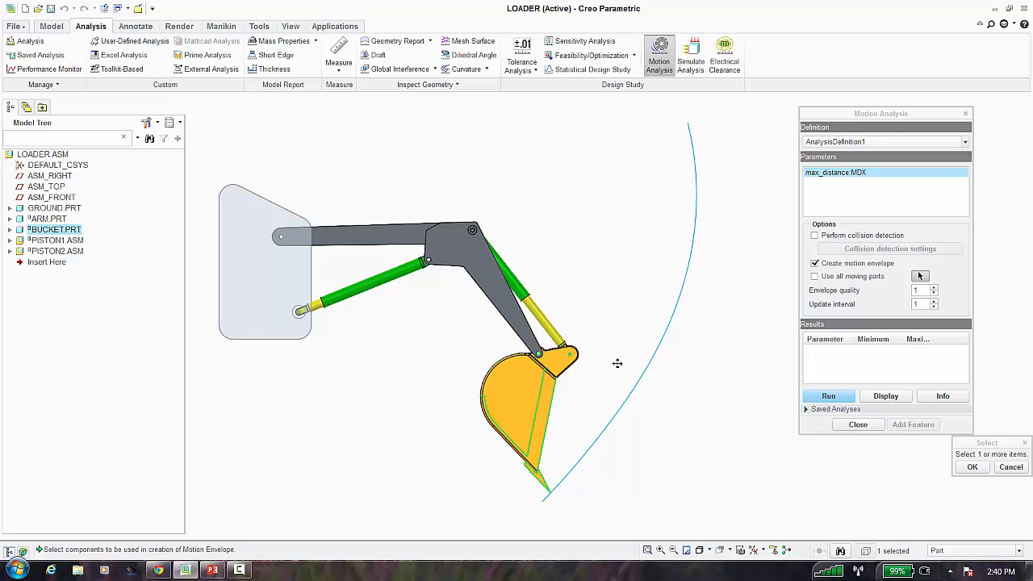
pyautogui.middleClick(617, 363)
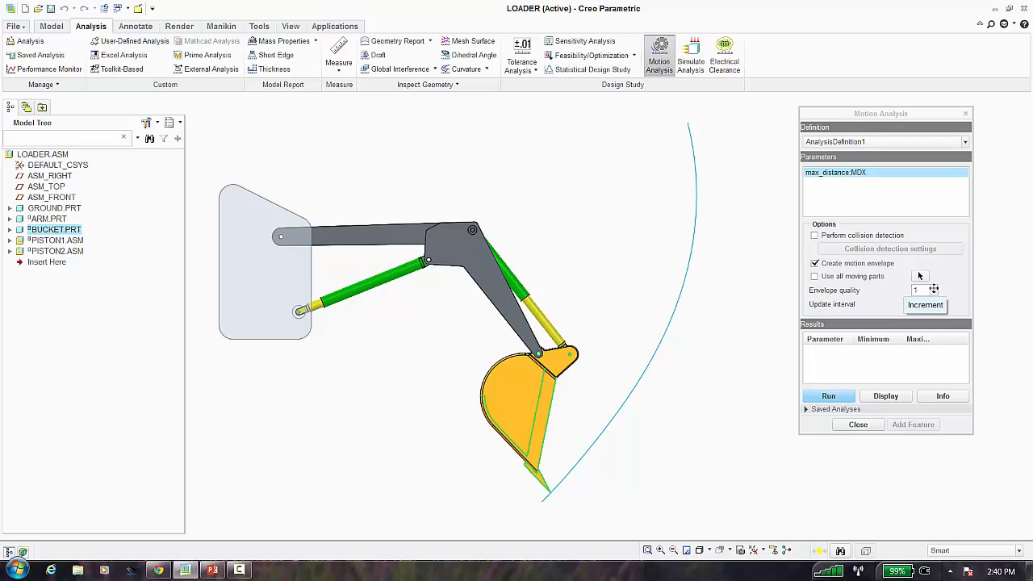
pyautogui.click(934, 288)
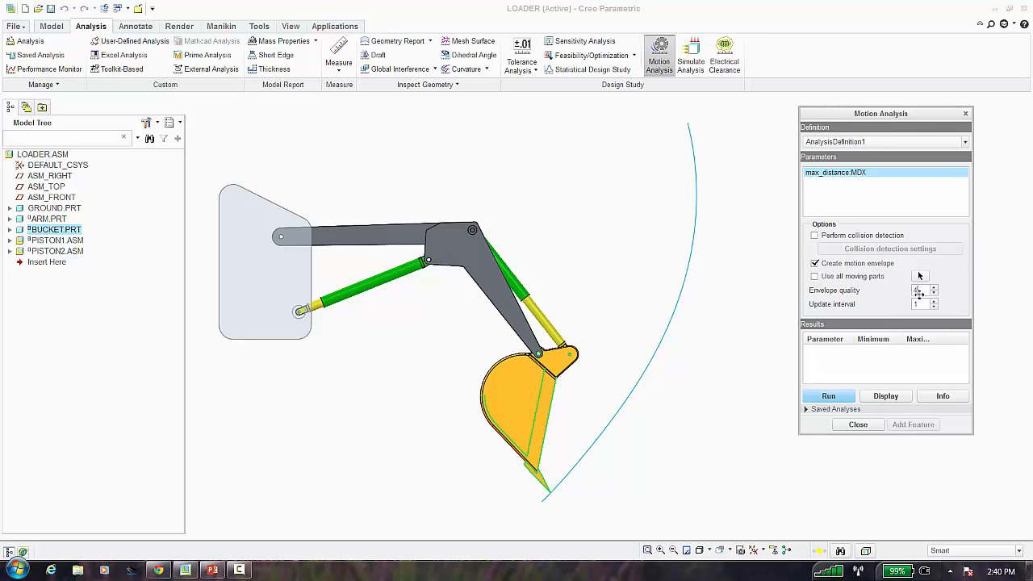
pyautogui.scroll(1, 598, 292)
pyautogui.moveTo(592, 288); pyautogui.dragTo(569, 306, button='middle')
pyautogui.scroll(-1, 722, 237)
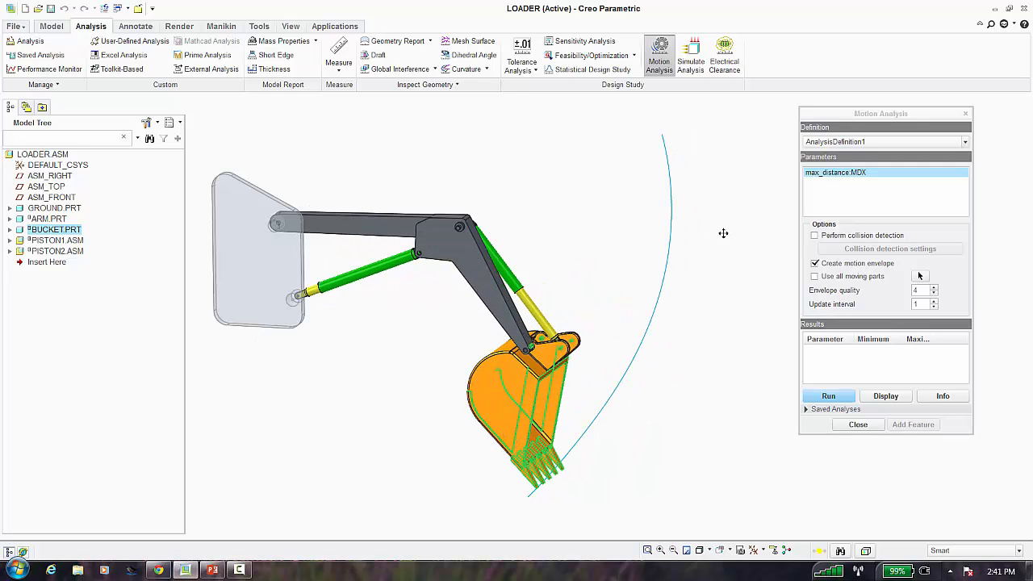
# Run the motion analysis, close the distance graph, and rotate to inspect the purple envelope mesh.
pyautogui.click(826, 395)
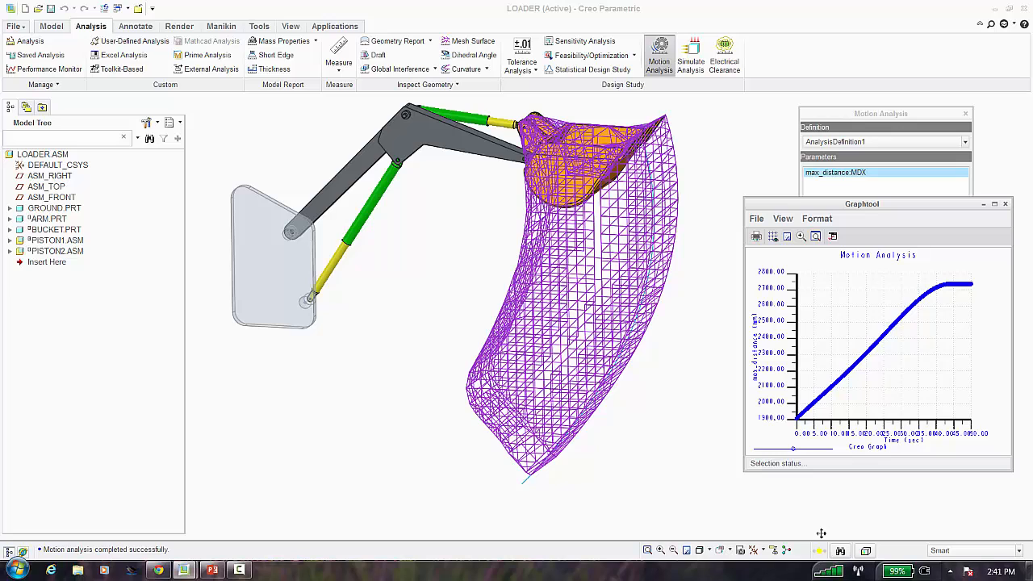
pyautogui.click(1005, 204)
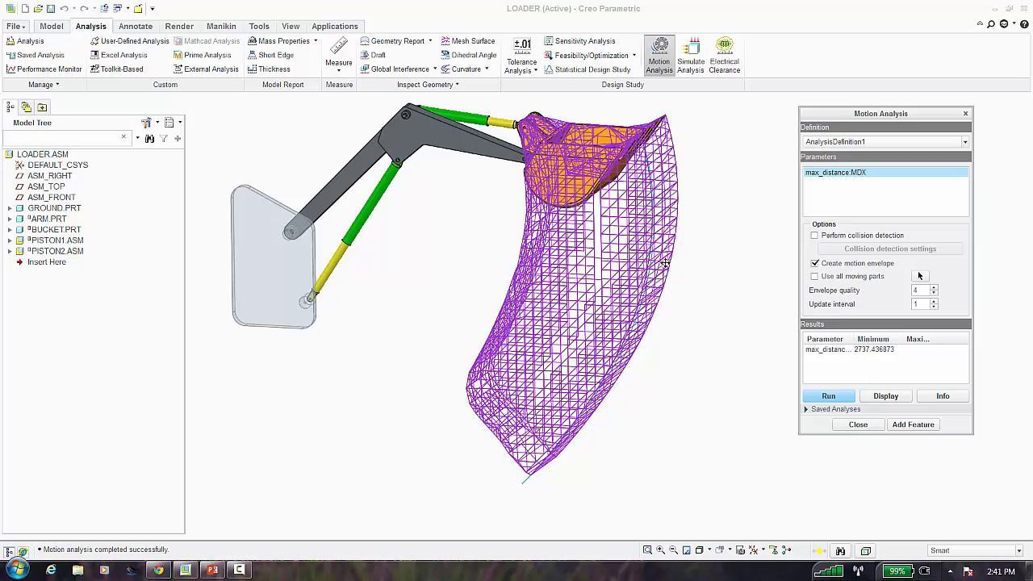
pyautogui.moveTo(663, 262); pyautogui.dragTo(565, 288, button='middle')
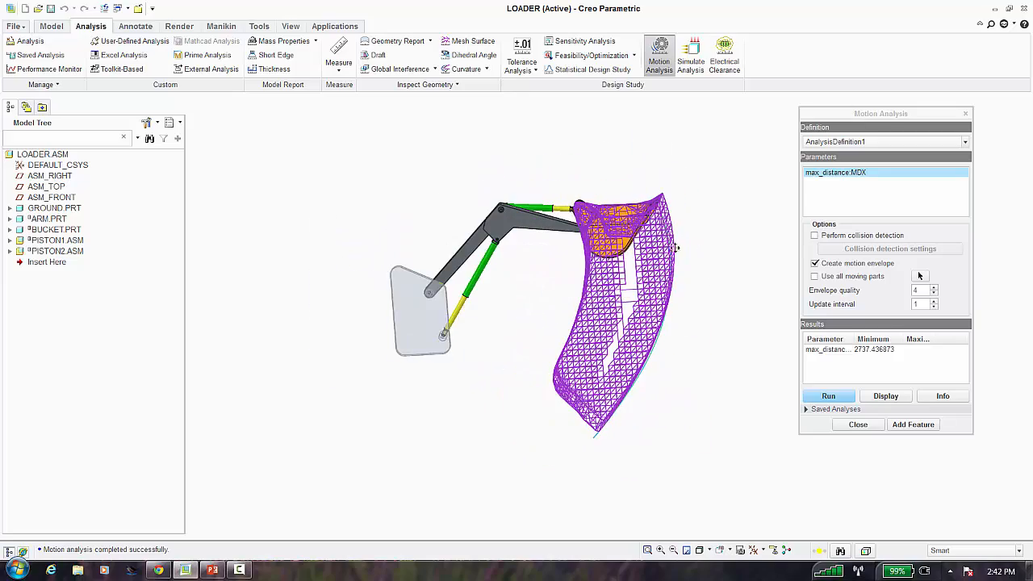
pyautogui.moveTo(655, 327)
pyautogui.mouseDown(button='middle')
pyautogui.moveTo(637, 315)
pyautogui.moveTo(592, 313)
pyautogui.moveTo(696, 363)
pyautogui.mouseUp(button='middle')
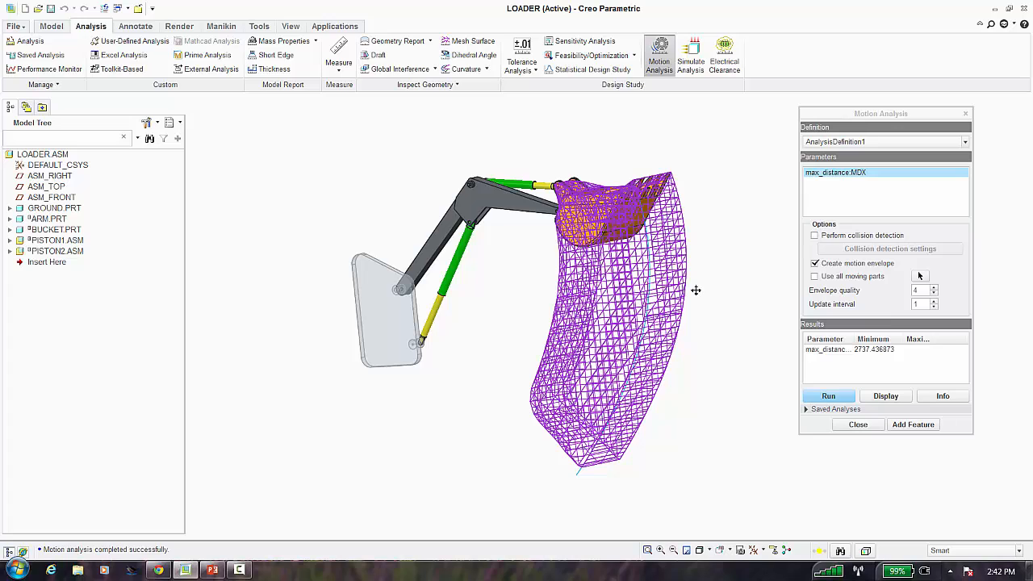
# Enable collision detection, close the motion analysis, and select the ARM and BUCKET parts.
pyautogui.click(849, 235)
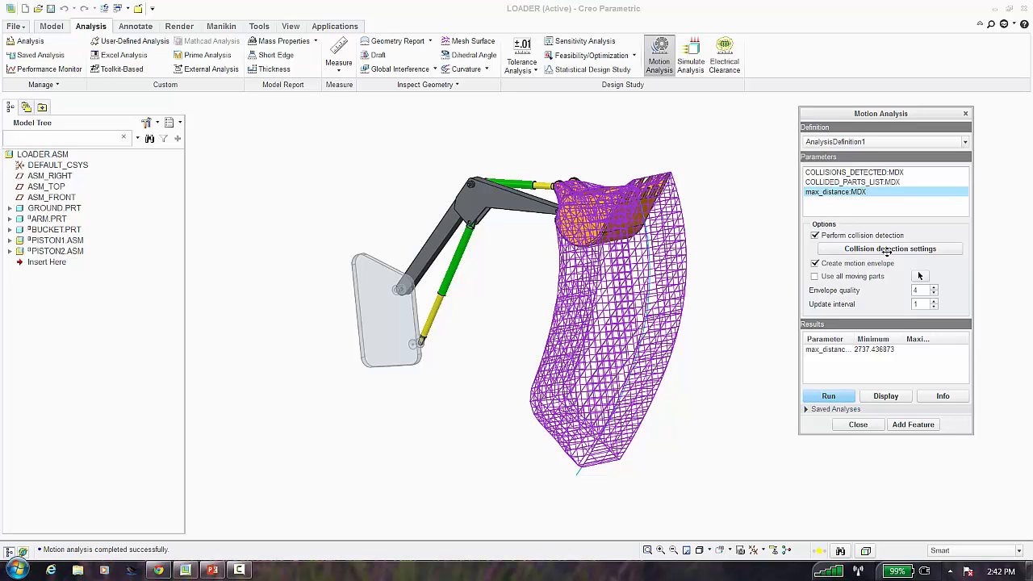
pyautogui.click(858, 424)
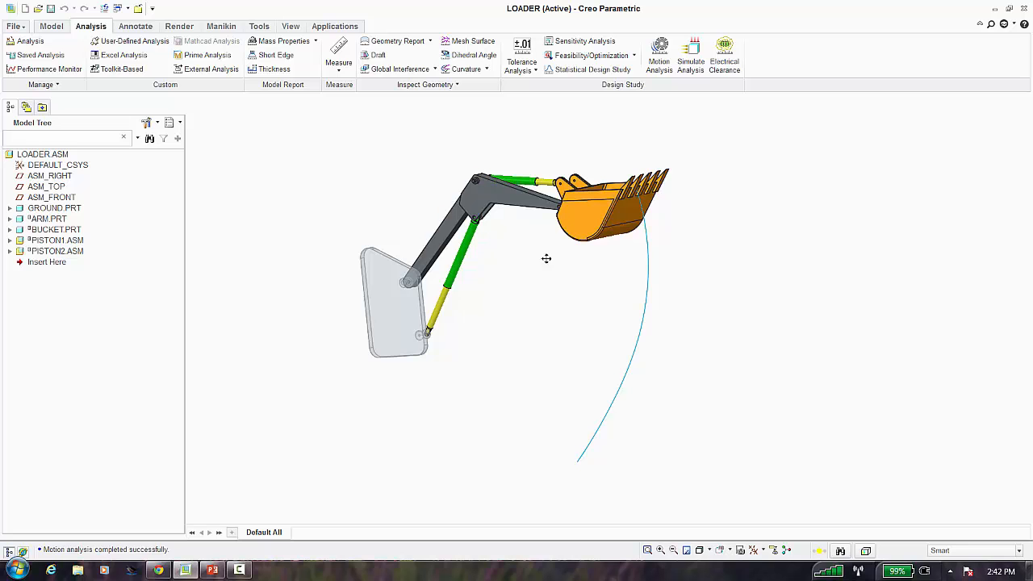
pyautogui.moveTo(541, 255)
pyautogui.keyDown('shift'); pyautogui.mouseDown(button='middle')
pyautogui.moveTo(436, 256)
pyautogui.moveTo(428, 272)
pyautogui.moveTo(456, 266)
pyautogui.moveTo(386, 196)
pyautogui.moveTo(415, 220)
pyautogui.moveTo(402, 227)
pyautogui.mouseUp(button='middle'); pyautogui.keyUp('shift')
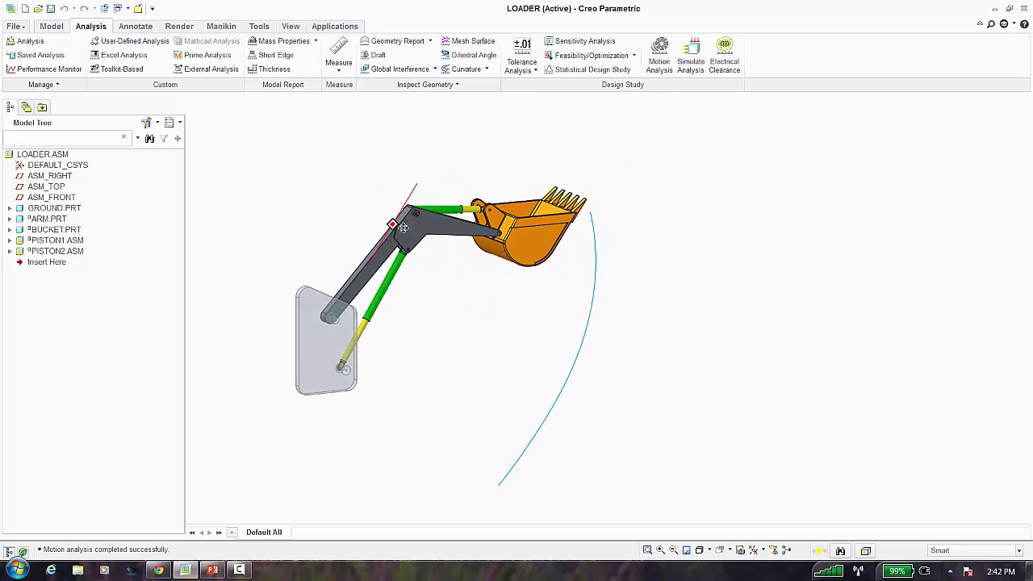
pyautogui.click(46, 219)
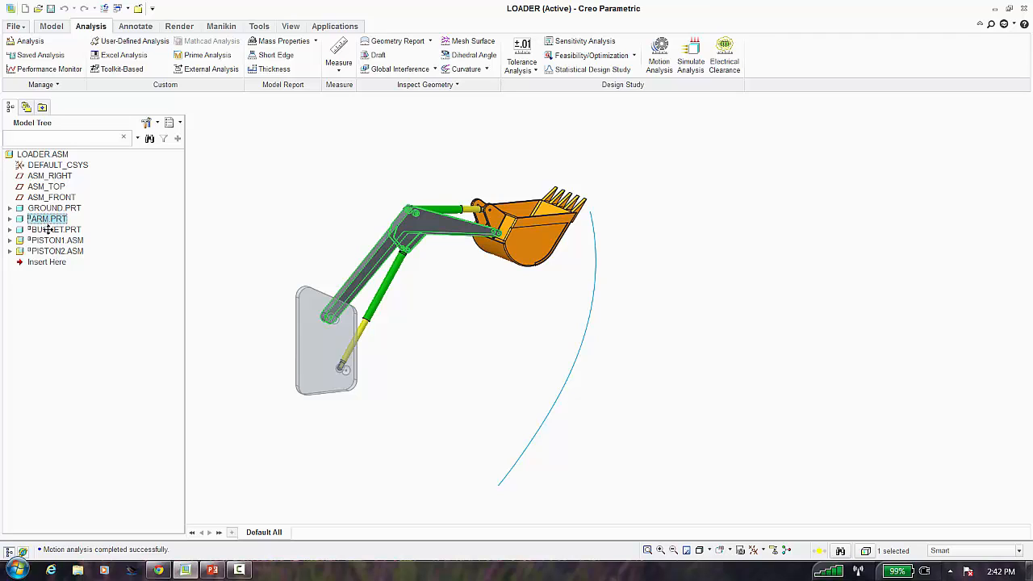
pyautogui.click(48, 230)
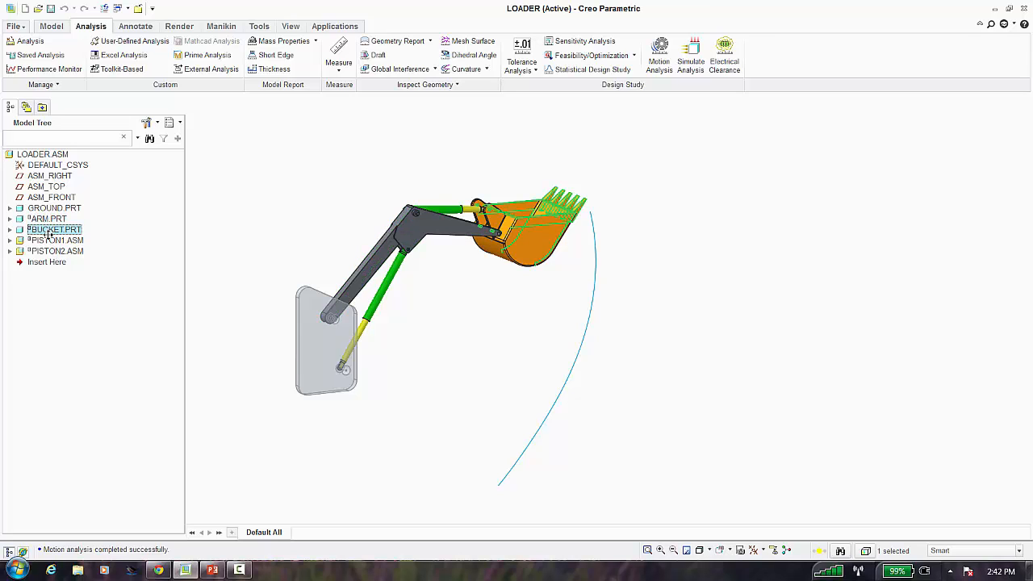
pyautogui.click(267, 26)
pyautogui.click(319, 25)
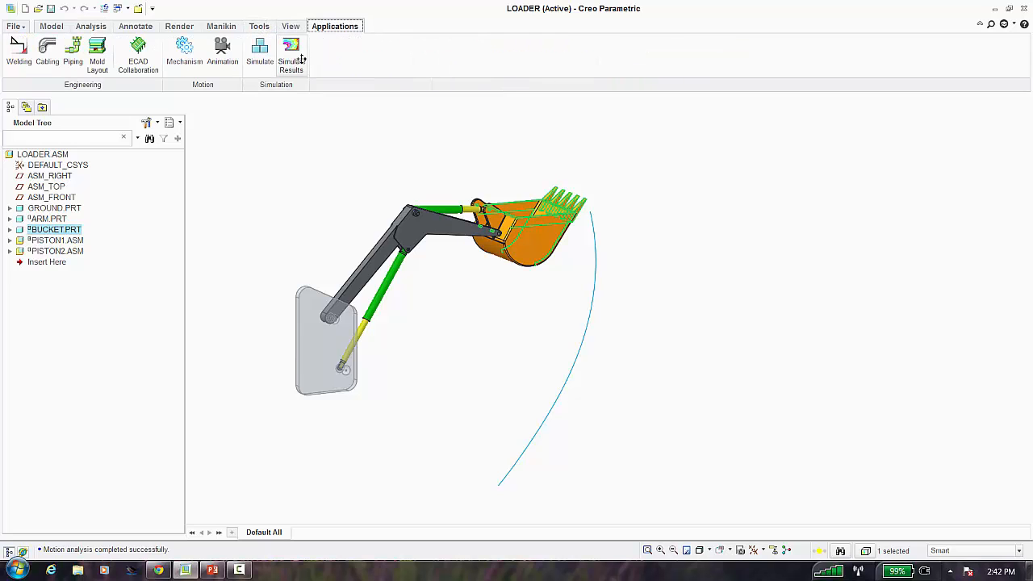
# Enter the Mechanism environment and review the servo motors under MOTORS, selecting ServoMotor2.
pyautogui.click(184, 50)
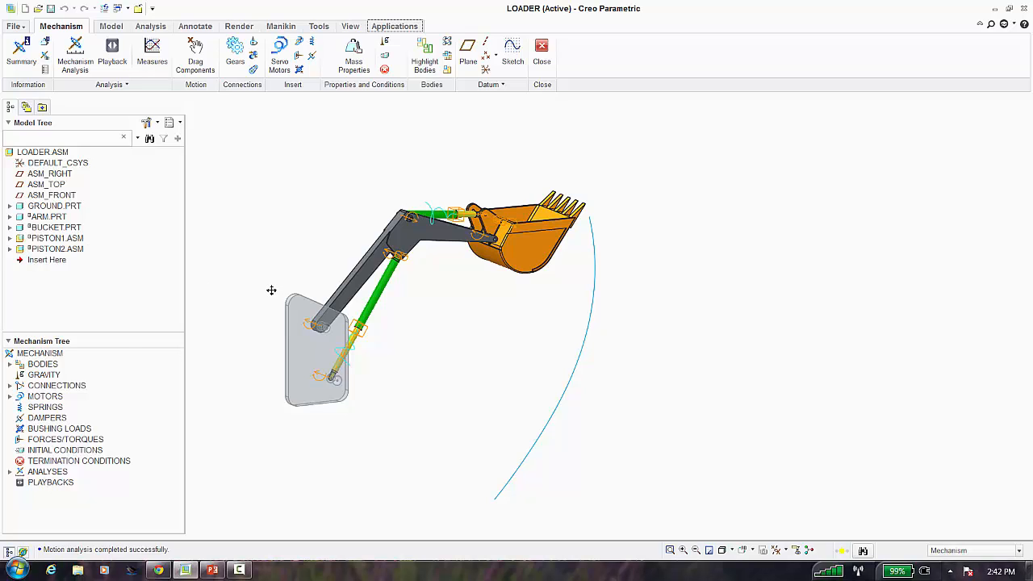
pyautogui.click(10, 396)
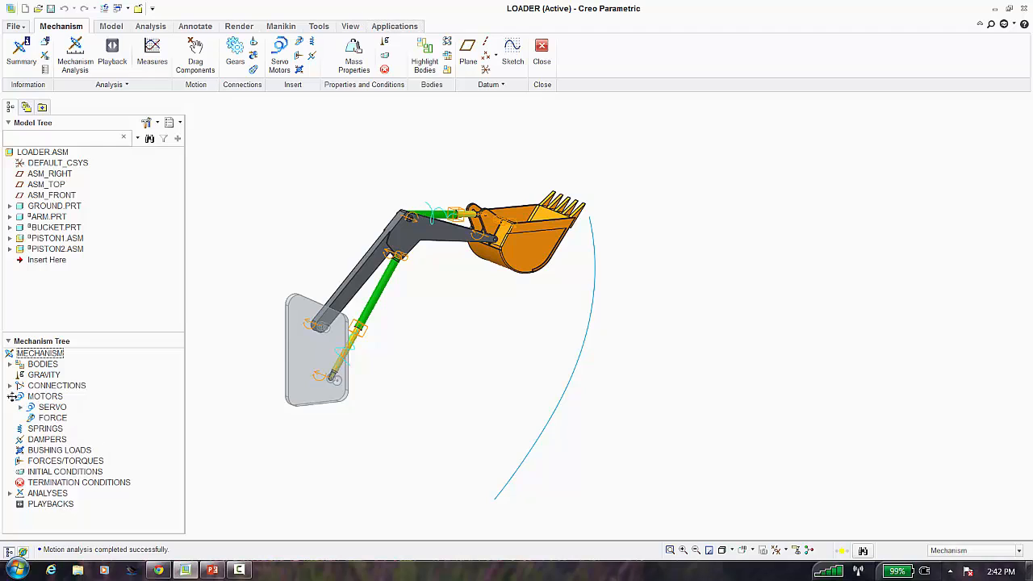
pyautogui.click(22, 408)
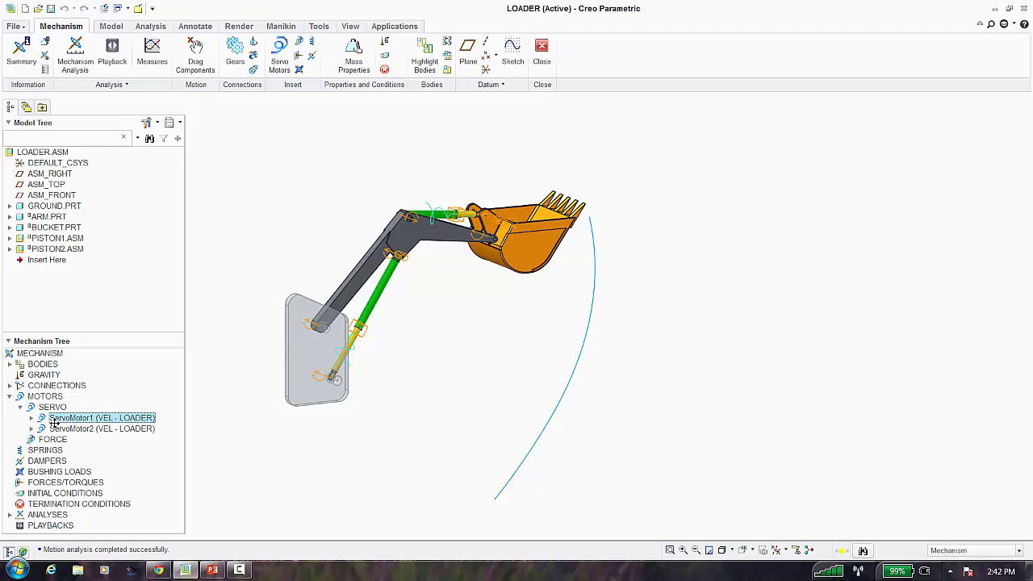
pyautogui.click(55, 429)
pyautogui.click(20, 408)
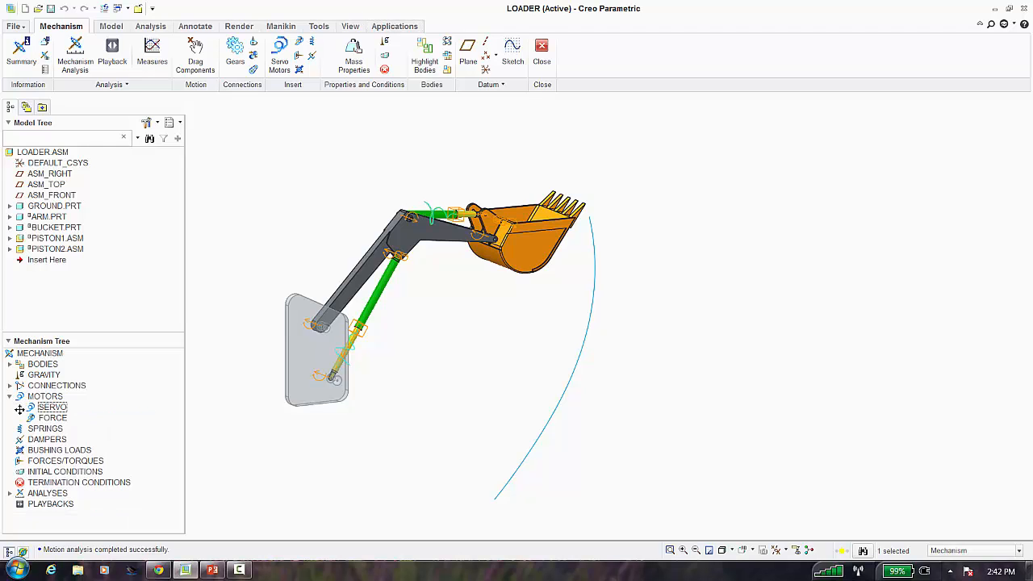
pyautogui.click(8, 396)
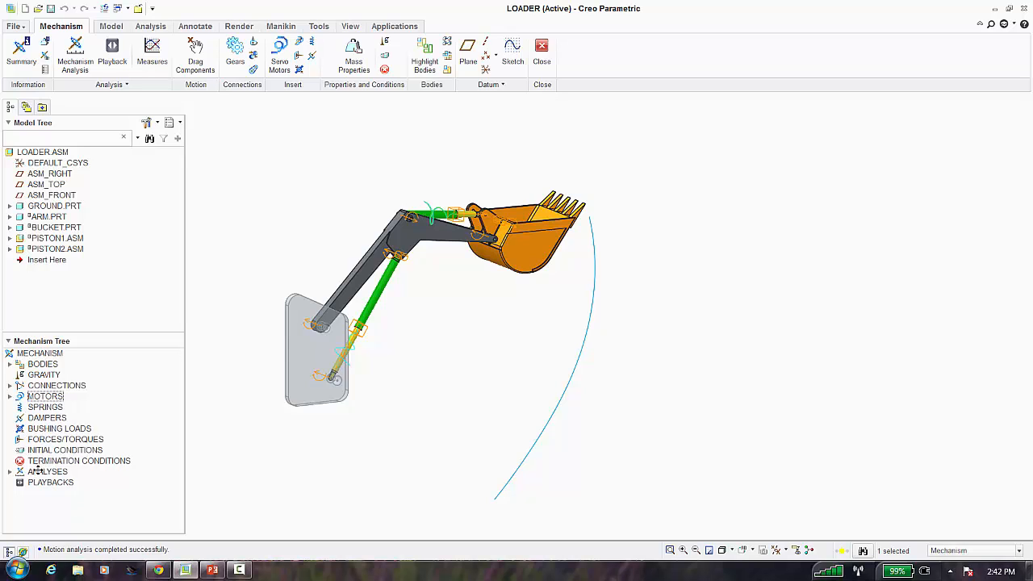
# Review AnalysisDefinition1 under ANALYSES, then show the PowerPoint 'Questions?' thank-you slide 12.
pyautogui.click(9, 471)
pyautogui.click(59, 482)
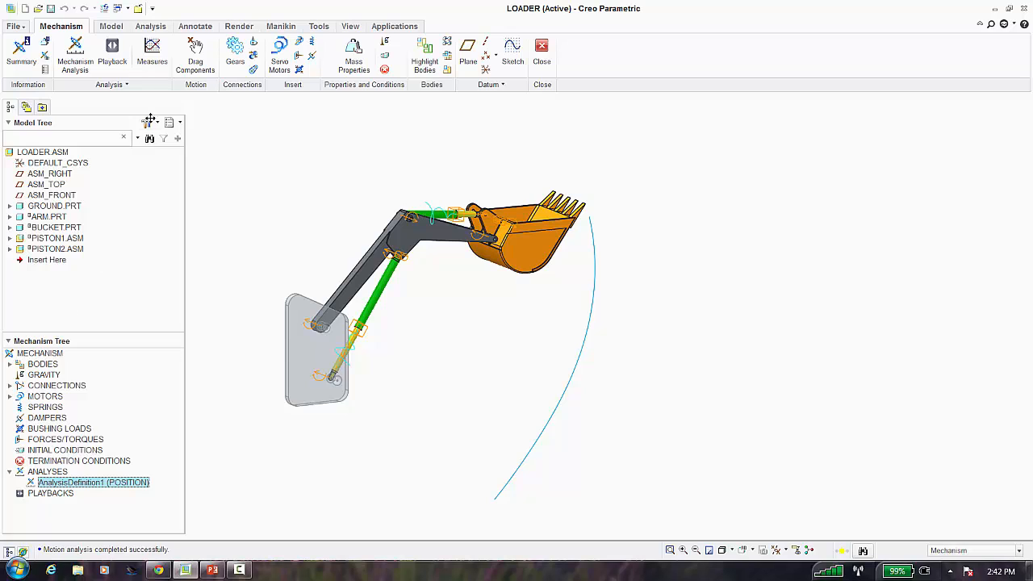
pyautogui.click(9, 472)
pyautogui.click(48, 469)
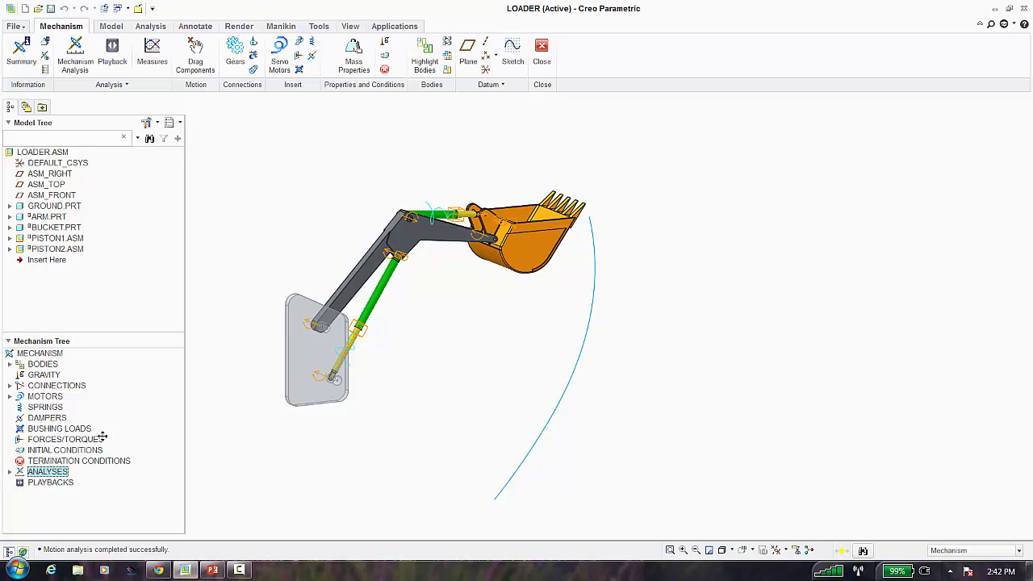
pyautogui.click(287, 230)
pyautogui.scroll(-1, 412, 191)
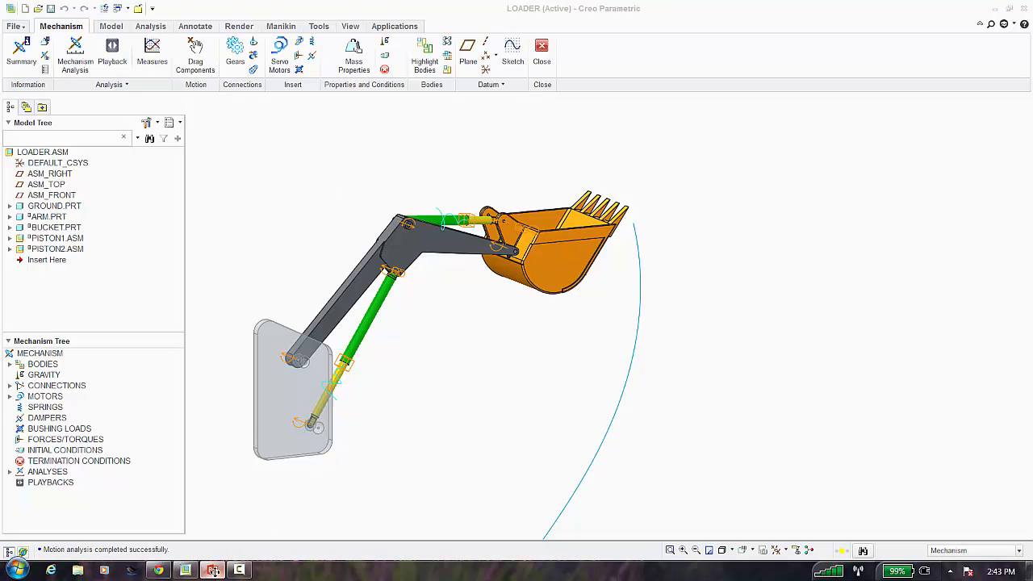
pyautogui.click(212, 569)
pyautogui.click(253, 438)
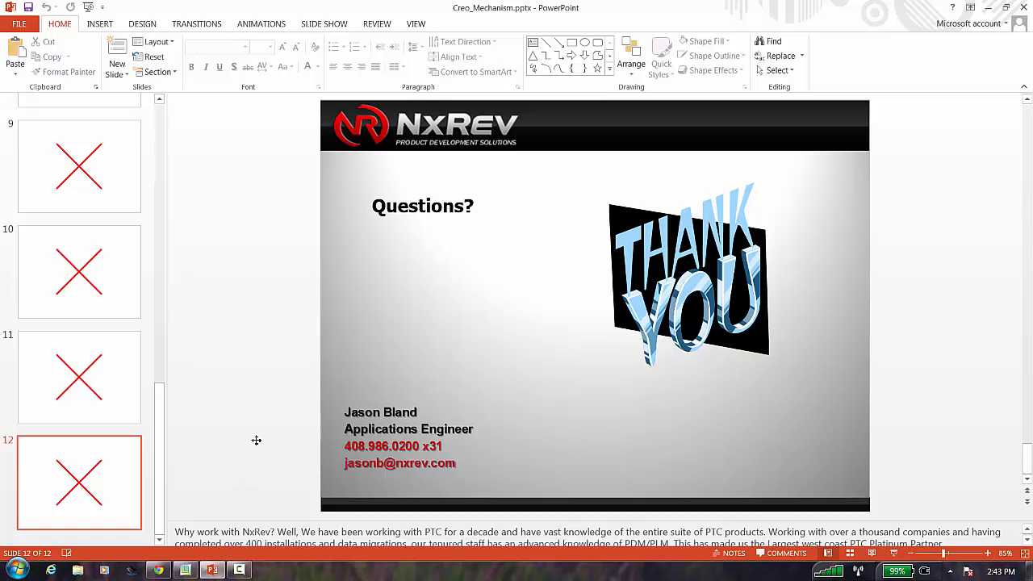